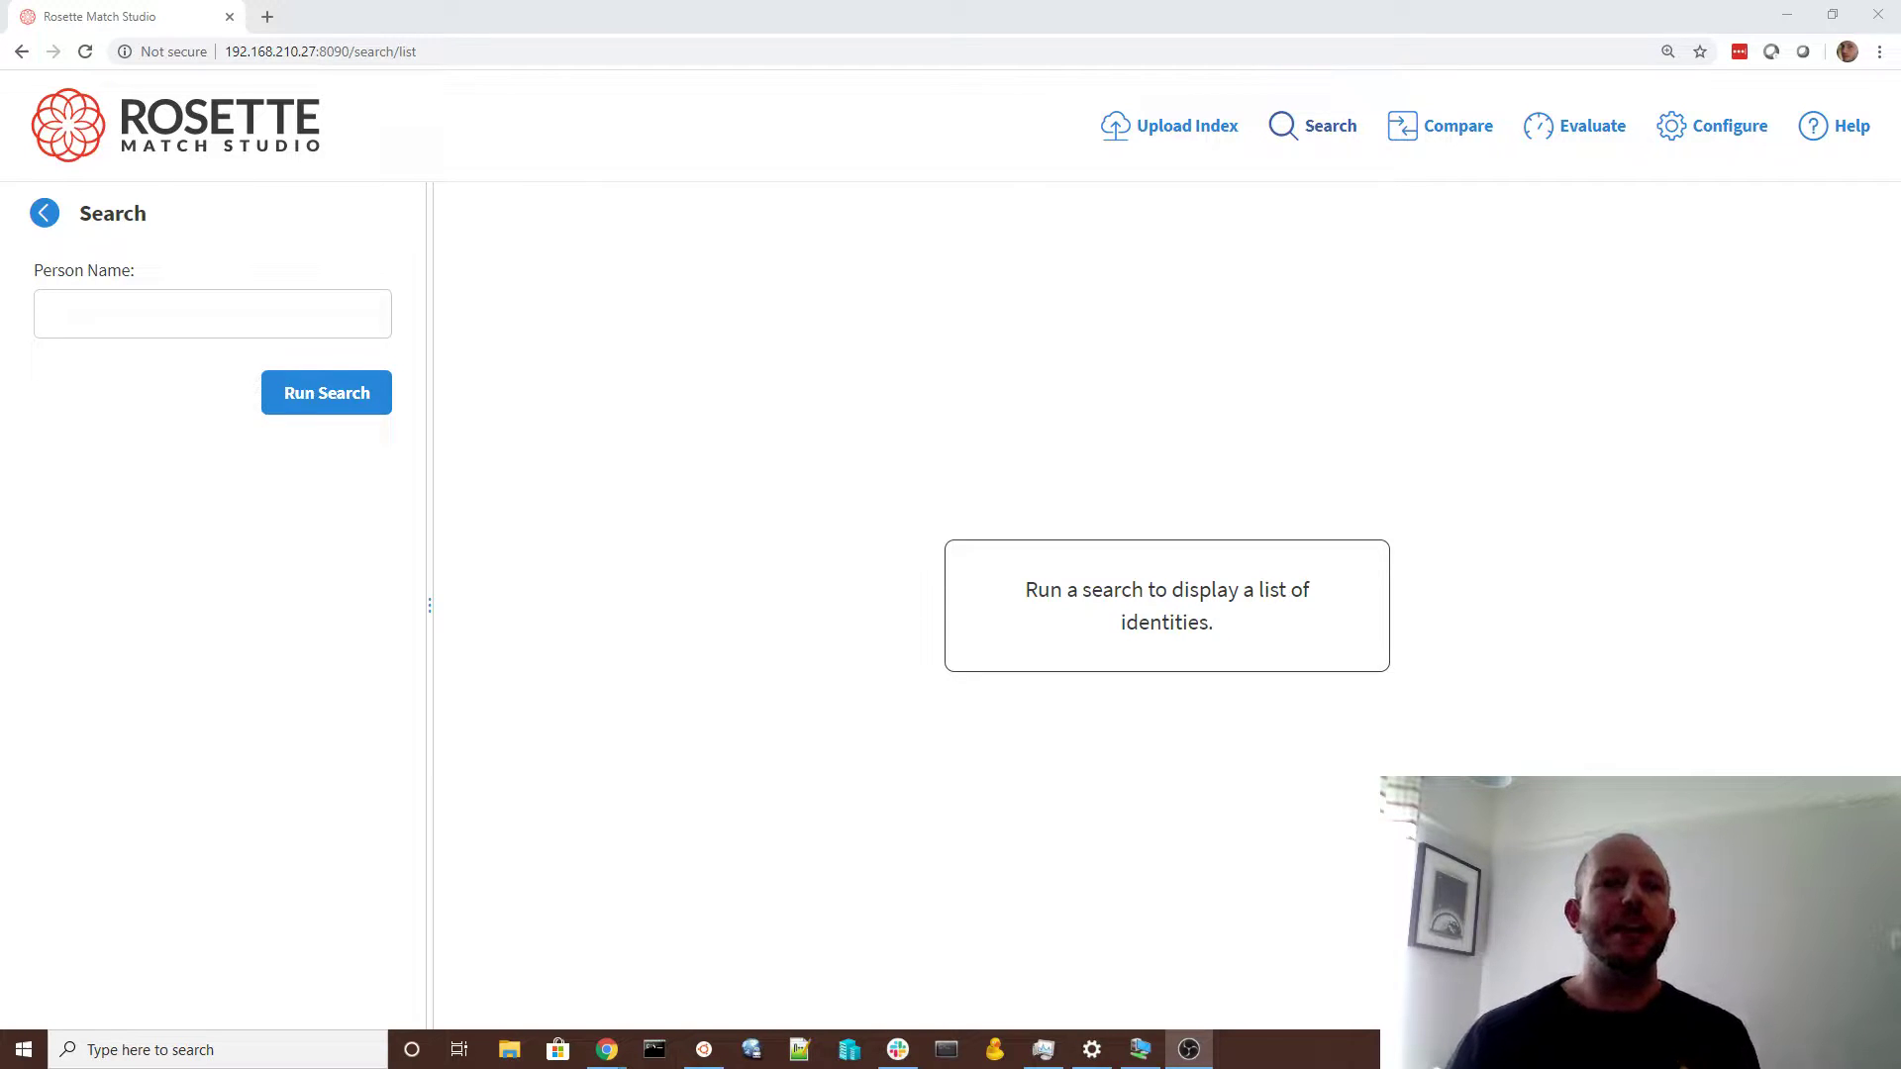
pyautogui.click(198, 313)
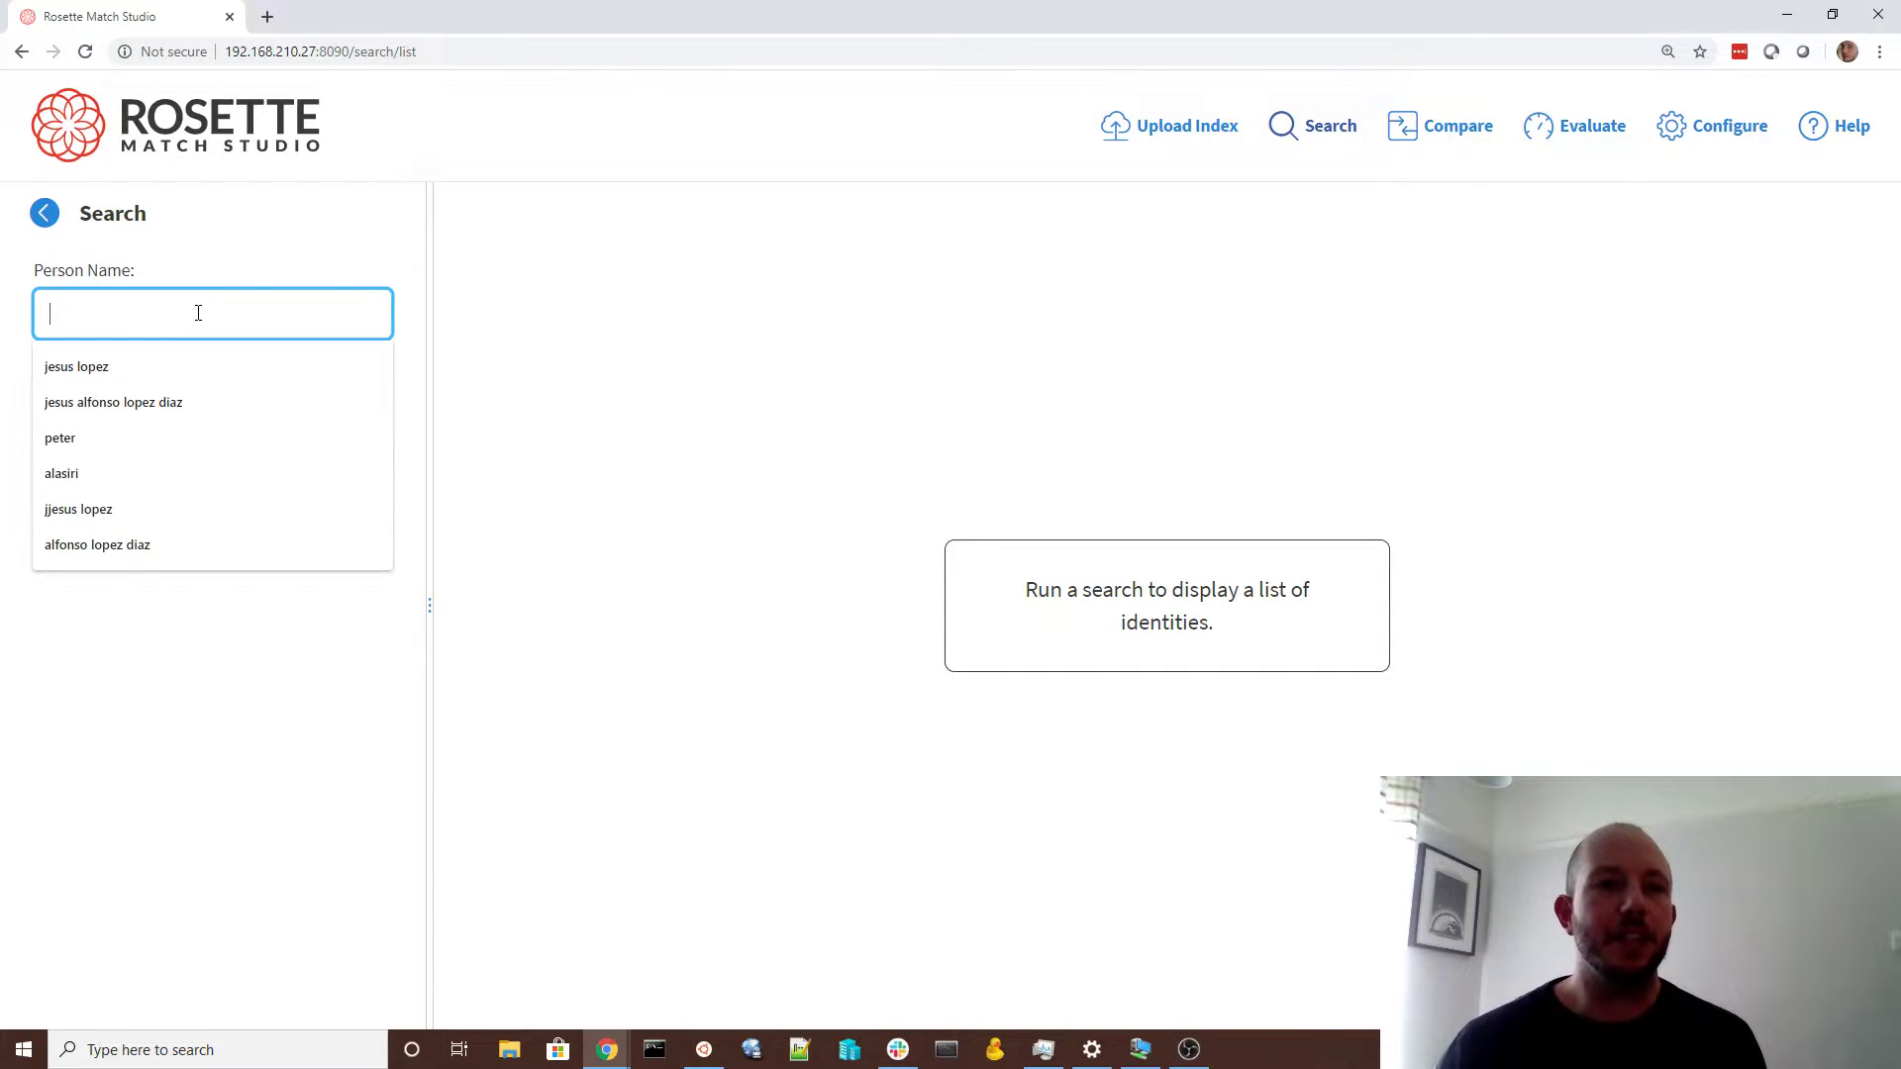
pyautogui.click(286, 259)
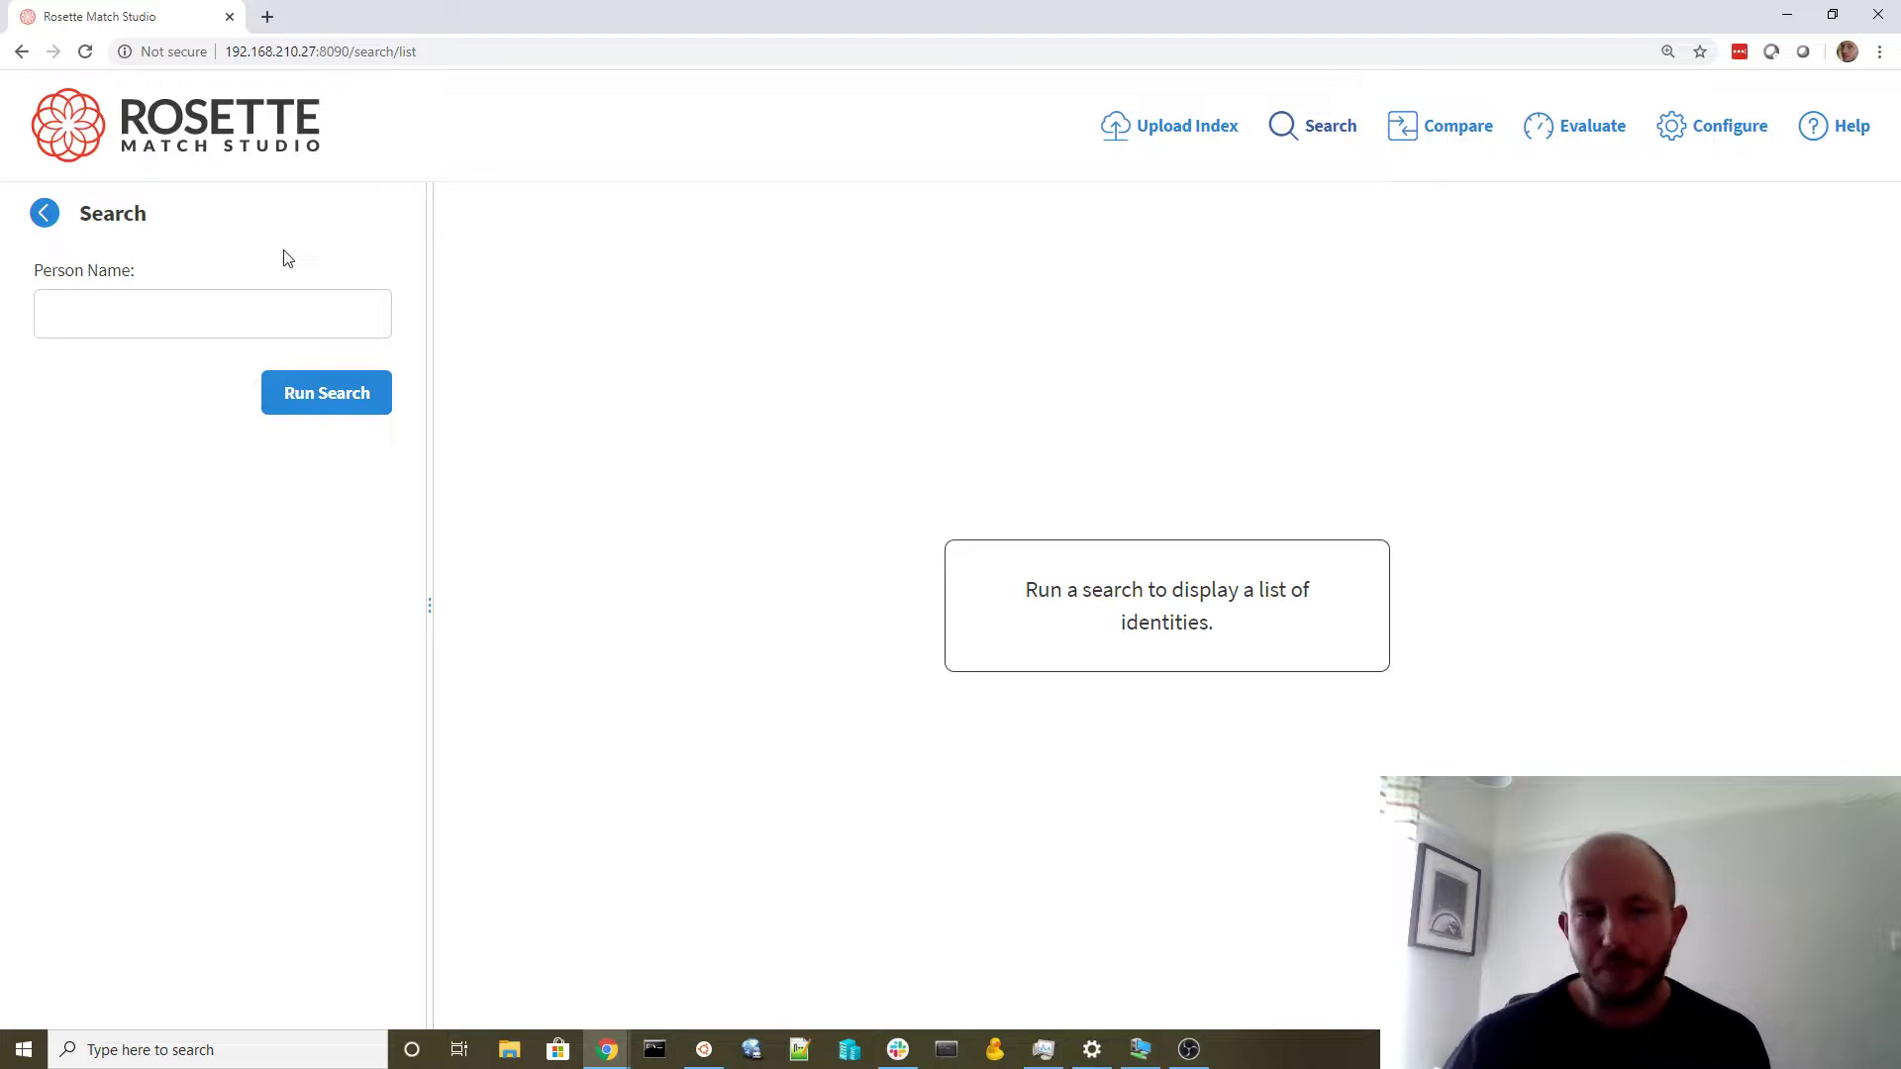
pyautogui.click(280, 315)
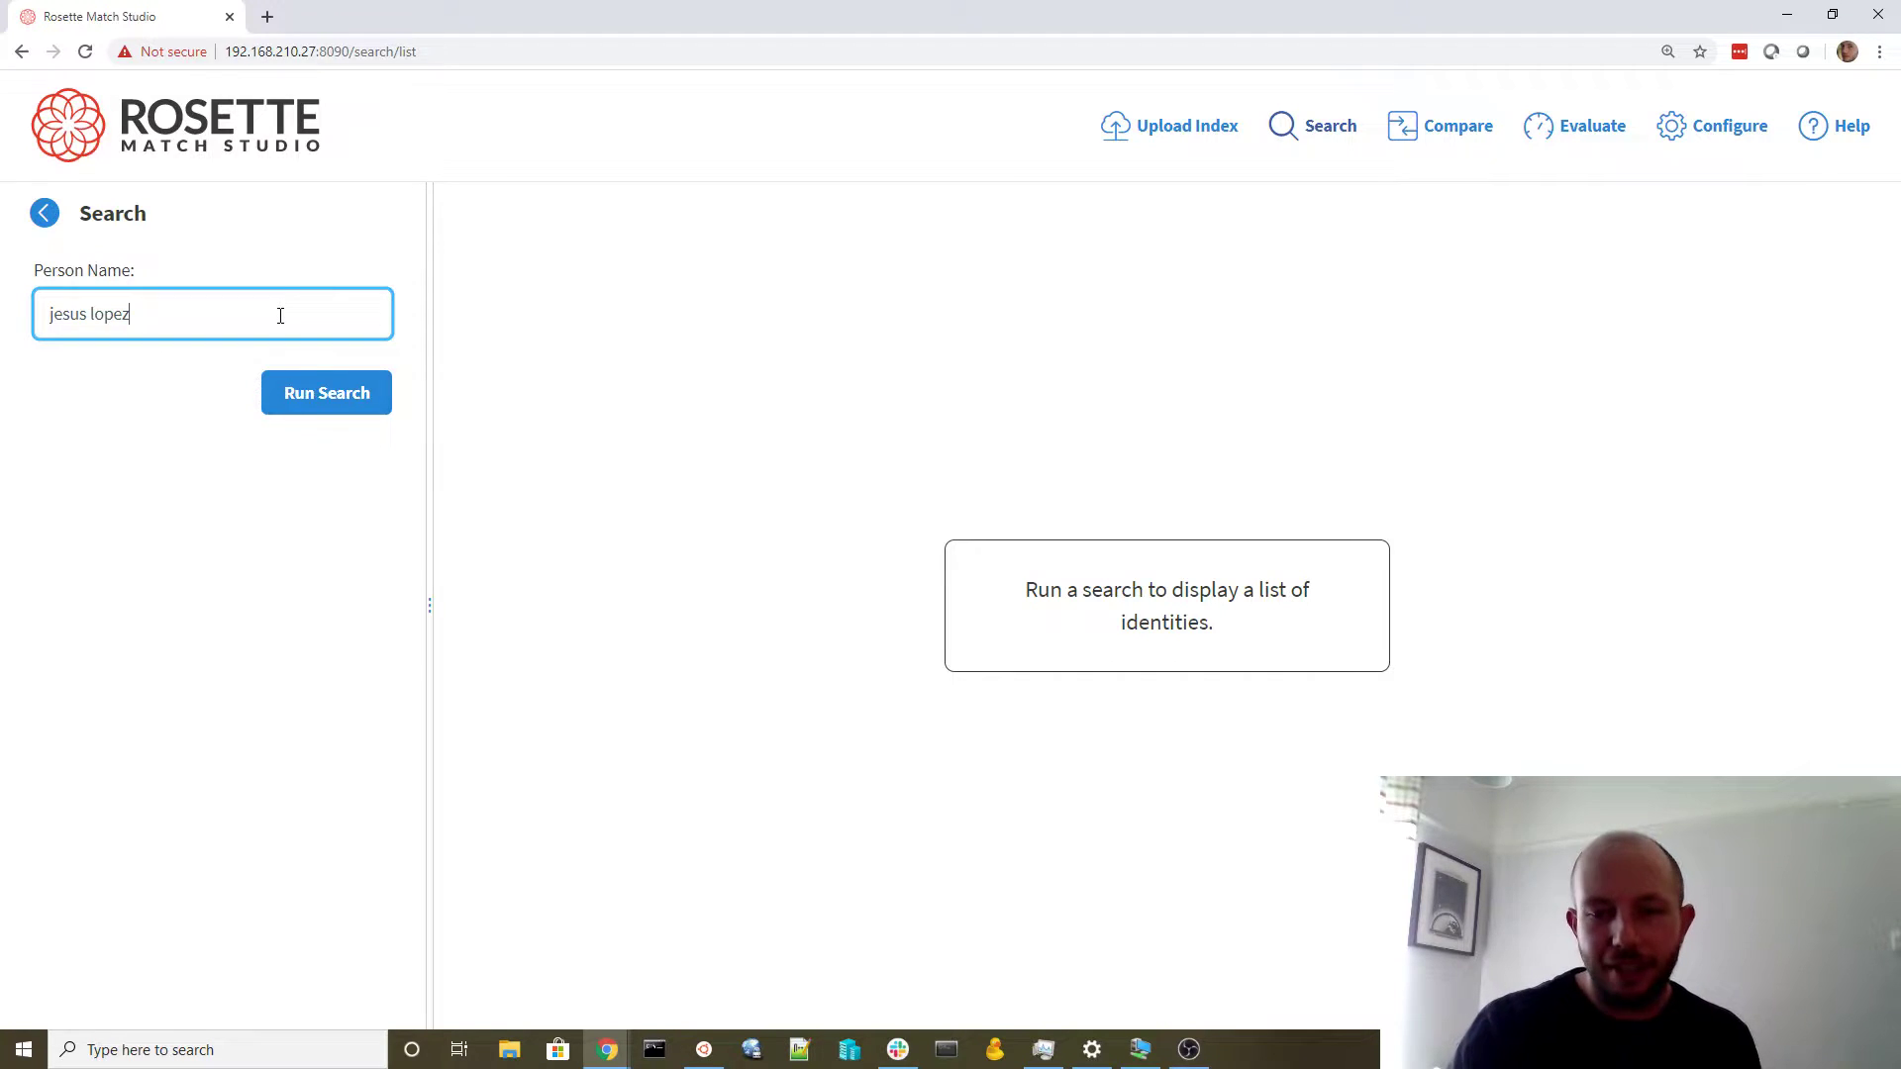
pyautogui.press('Return')
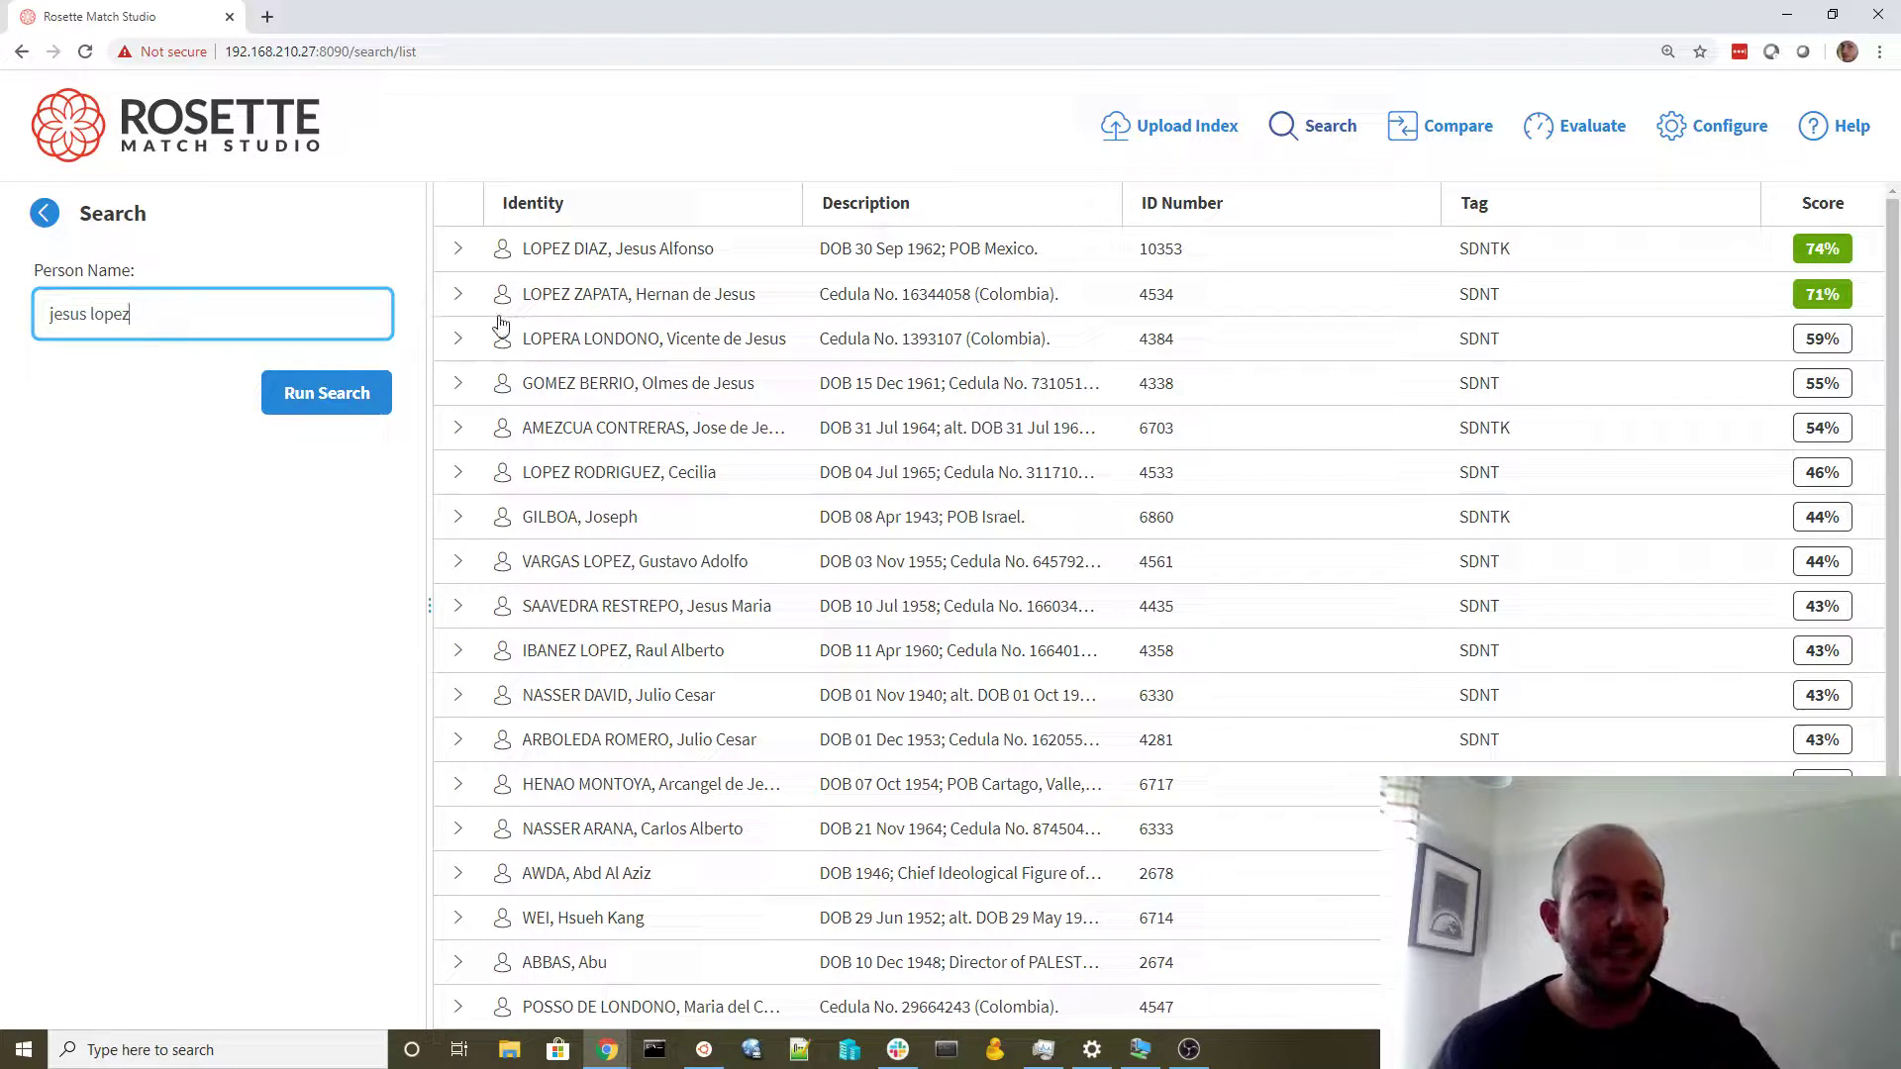
pyautogui.write('d')
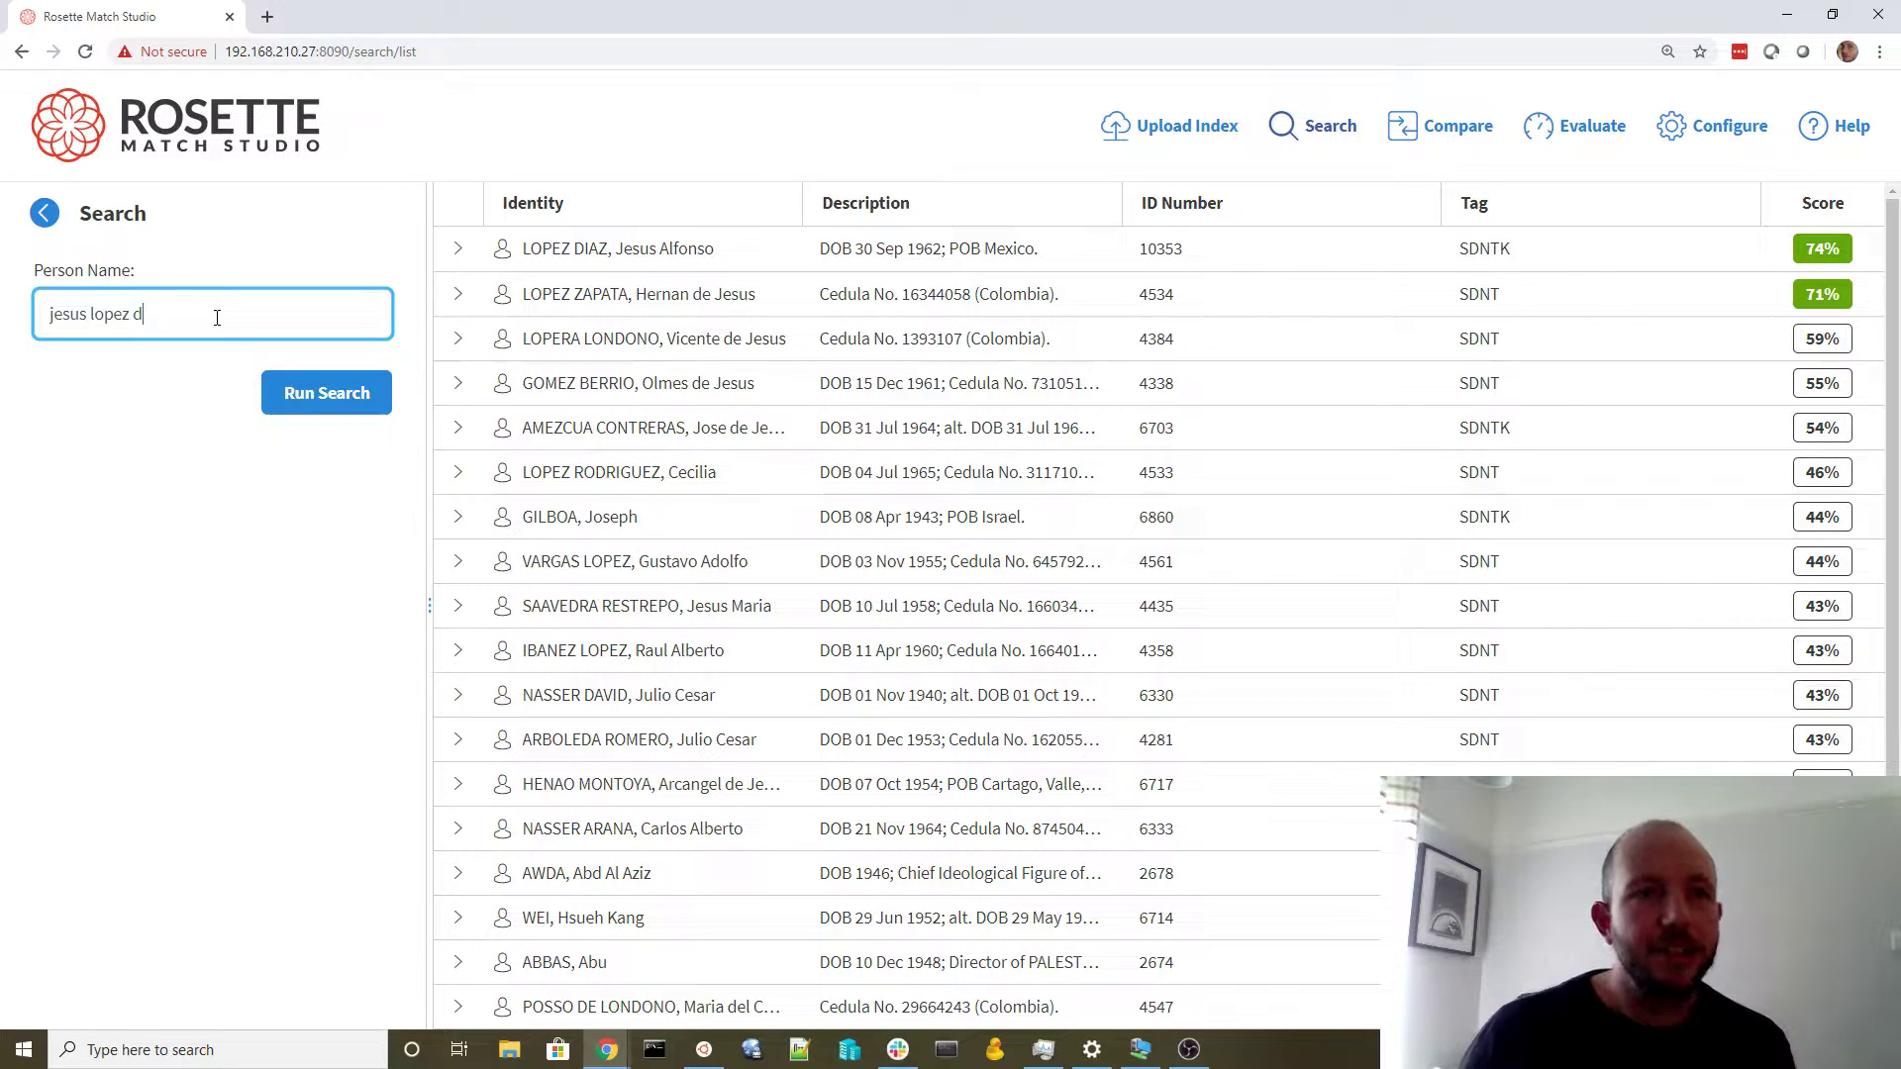
# Search the extended name, then respell the surnames as 'lpoex deeyaz' and search again
pyautogui.click(344, 393)
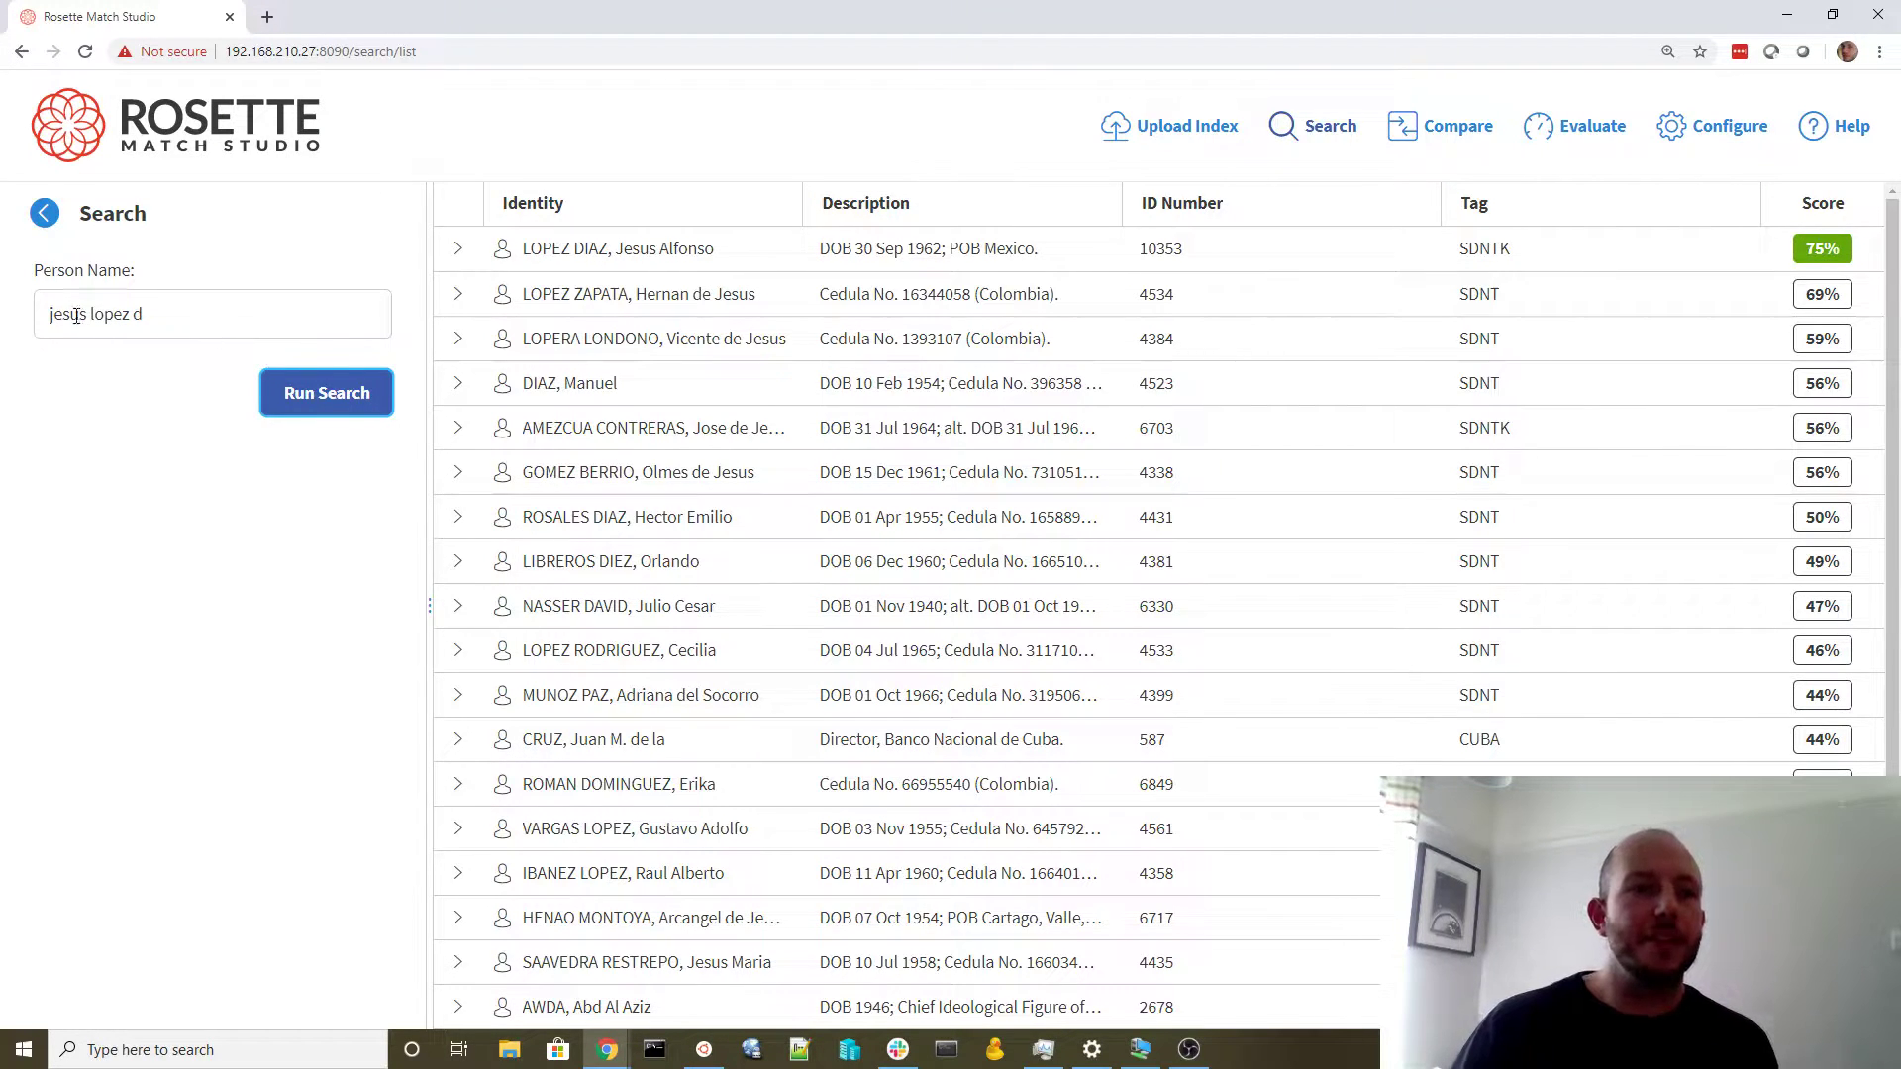
pyautogui.moveTo(182, 310); pyautogui.dragTo(137, 336)
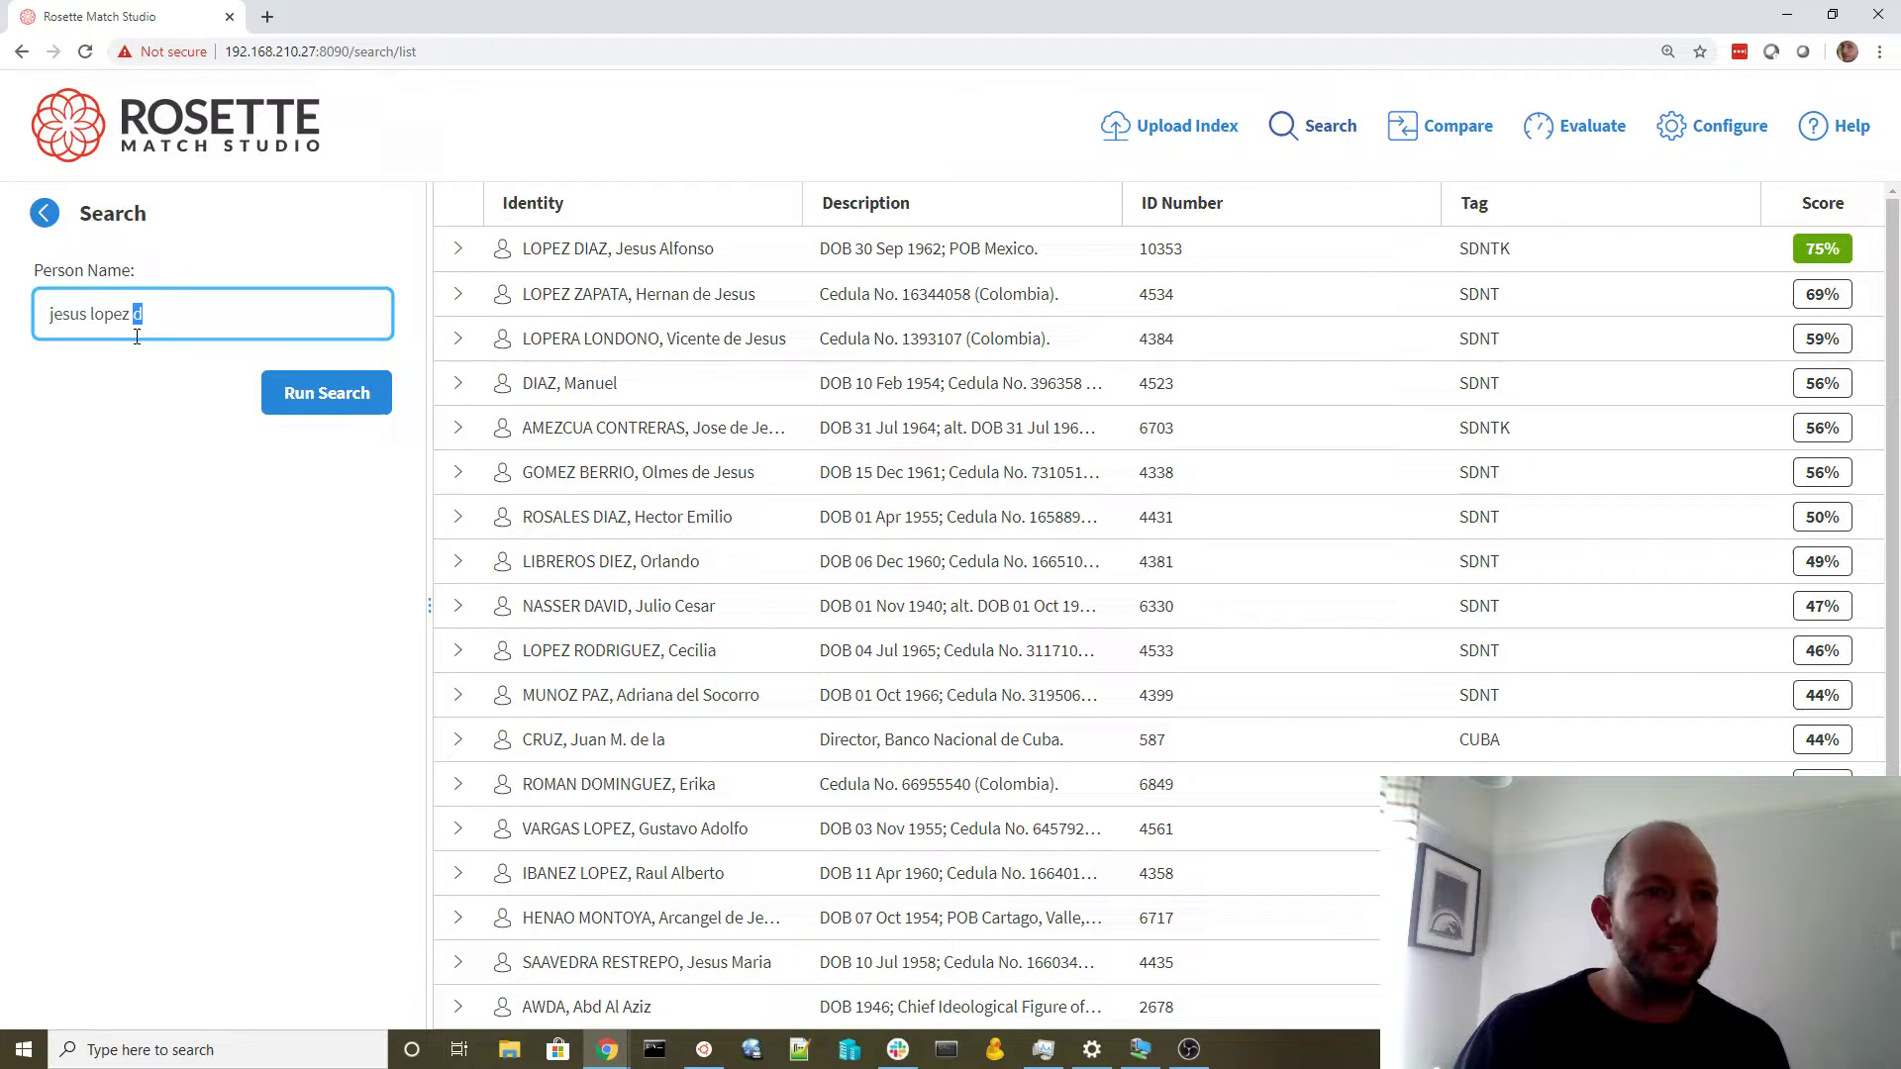
pyautogui.click(158, 317)
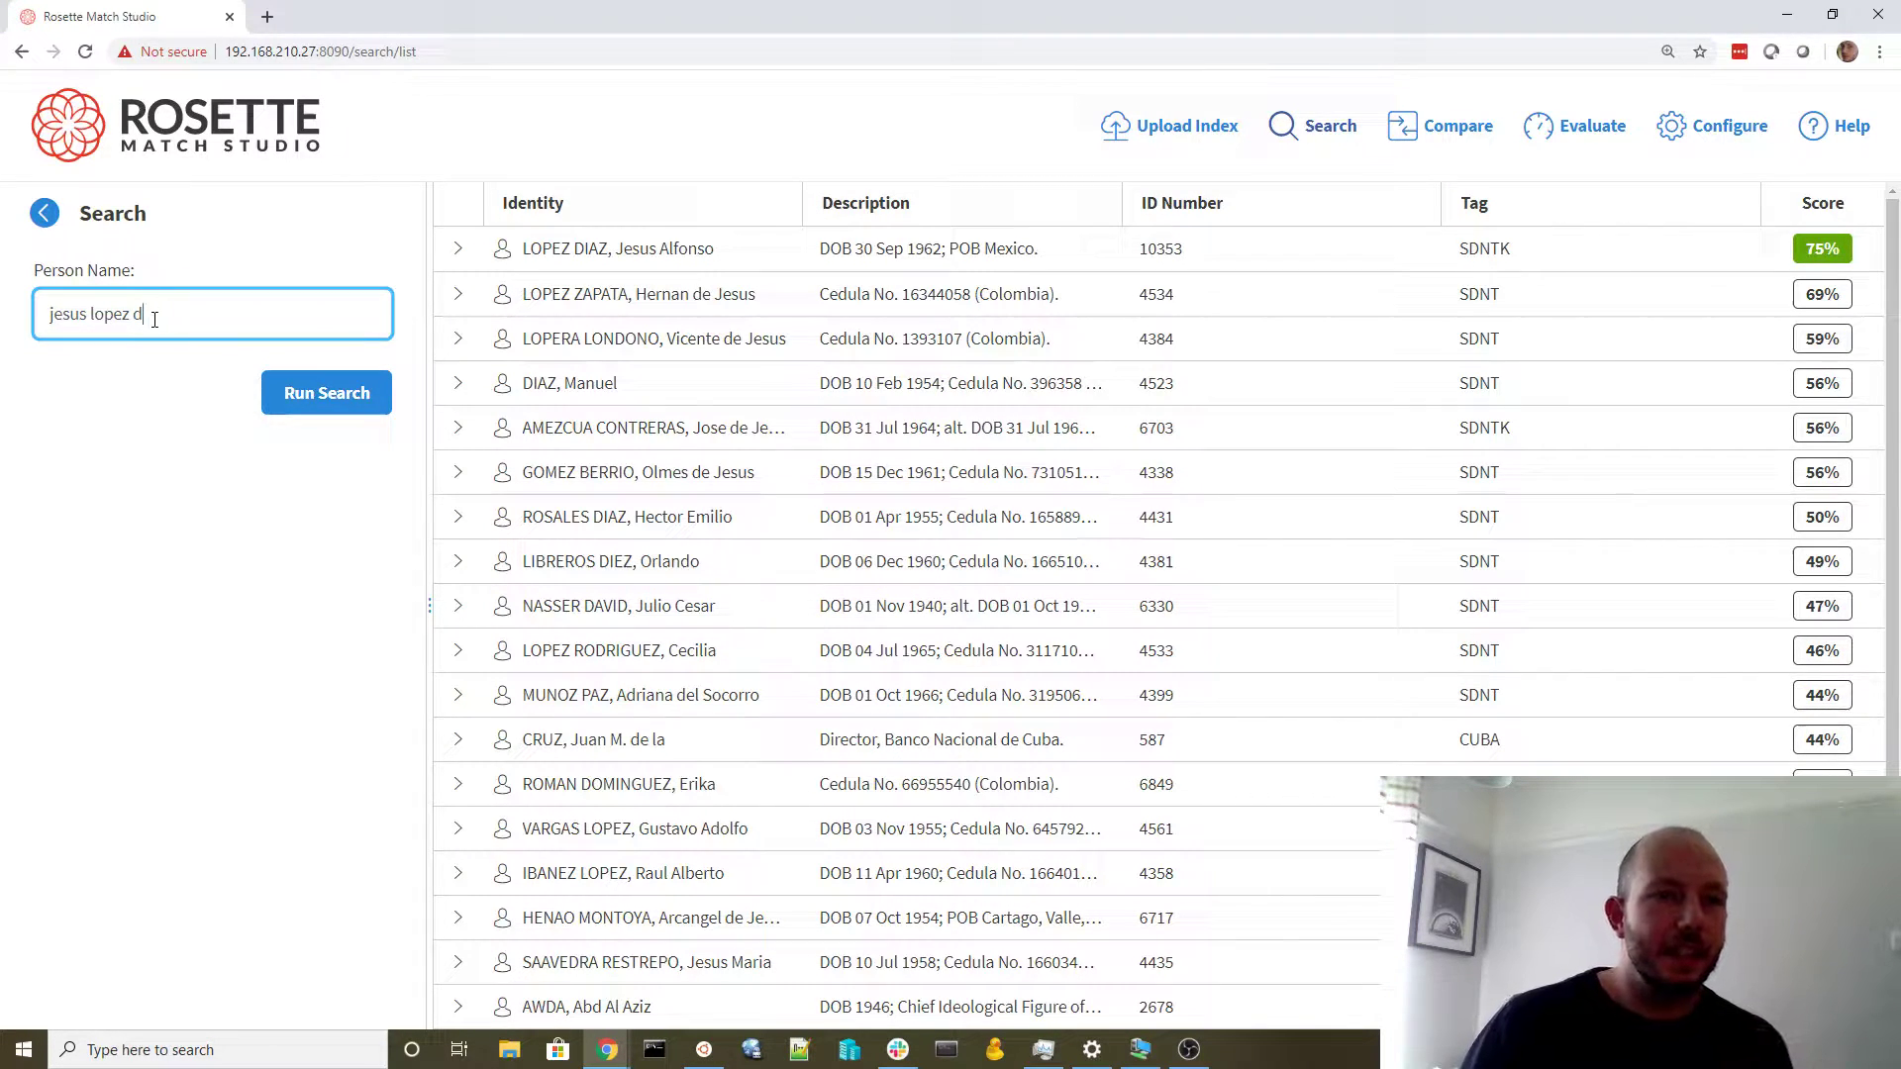
pyautogui.doubleClick(111, 314)
pyautogui.write('lp')
pyautogui.write('oex d')
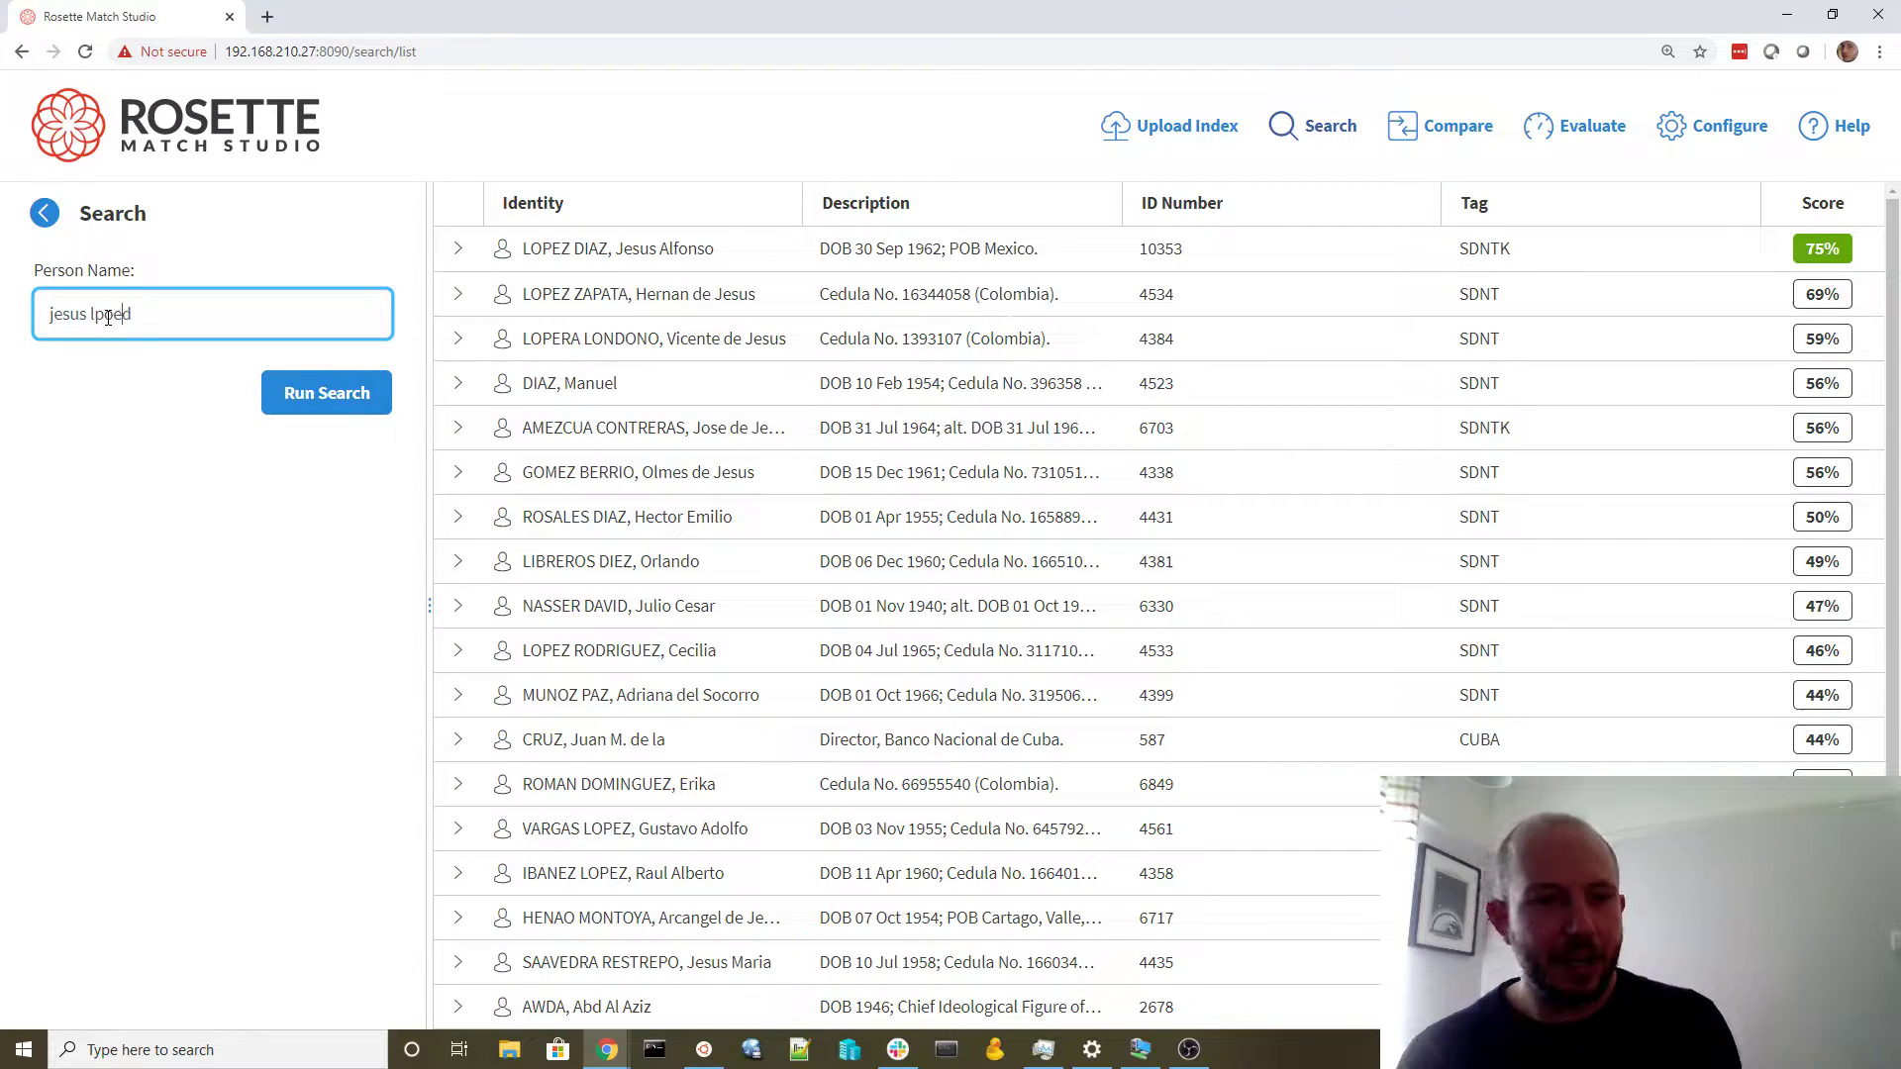
pyautogui.write('eeyaz')
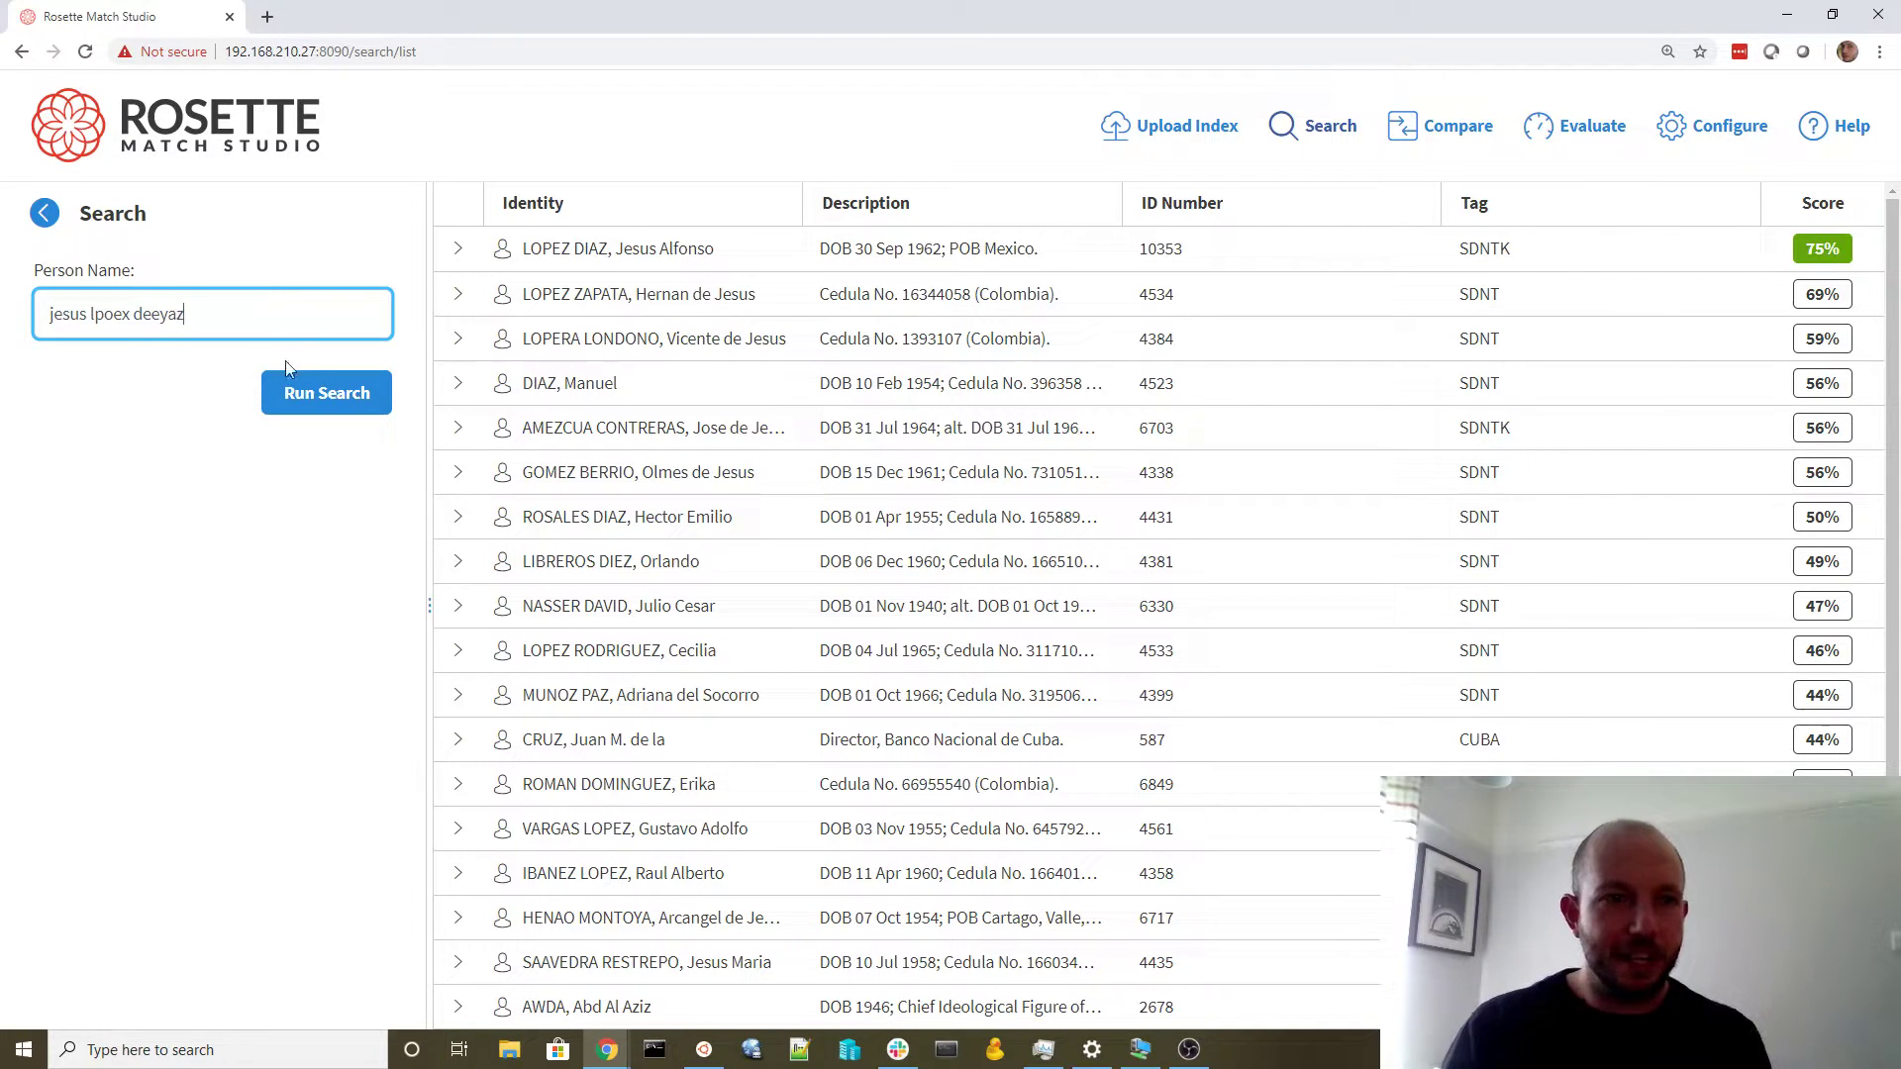
pyautogui.click(327, 392)
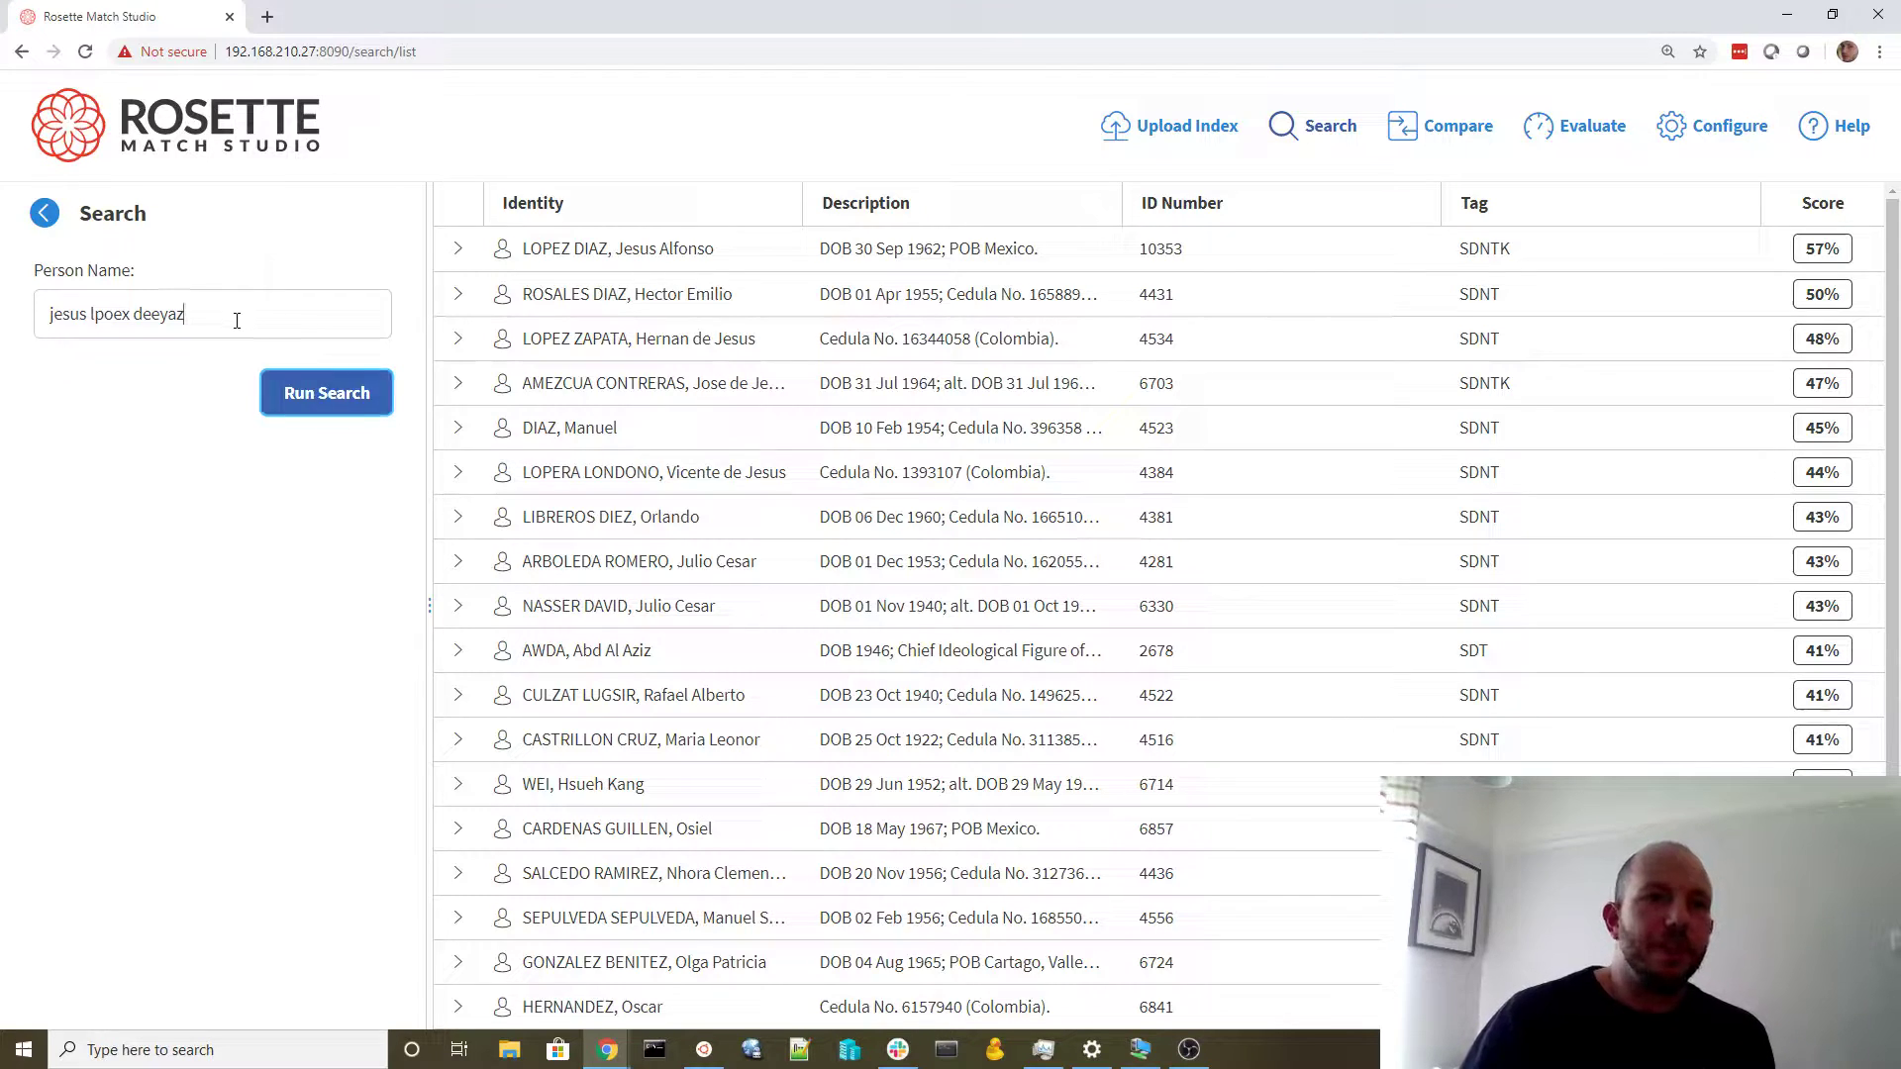
# Replace the misspelled query with a new name starting 'jesus'
pyautogui.moveTo(238, 319); pyautogui.dragTo(3, 313)
pyautogui.press('BackSpace')
pyautogui.write('jesus')
# Search the full four-part name (92%), then search again with the two surnames joined
pyautogui.click(99, 400)
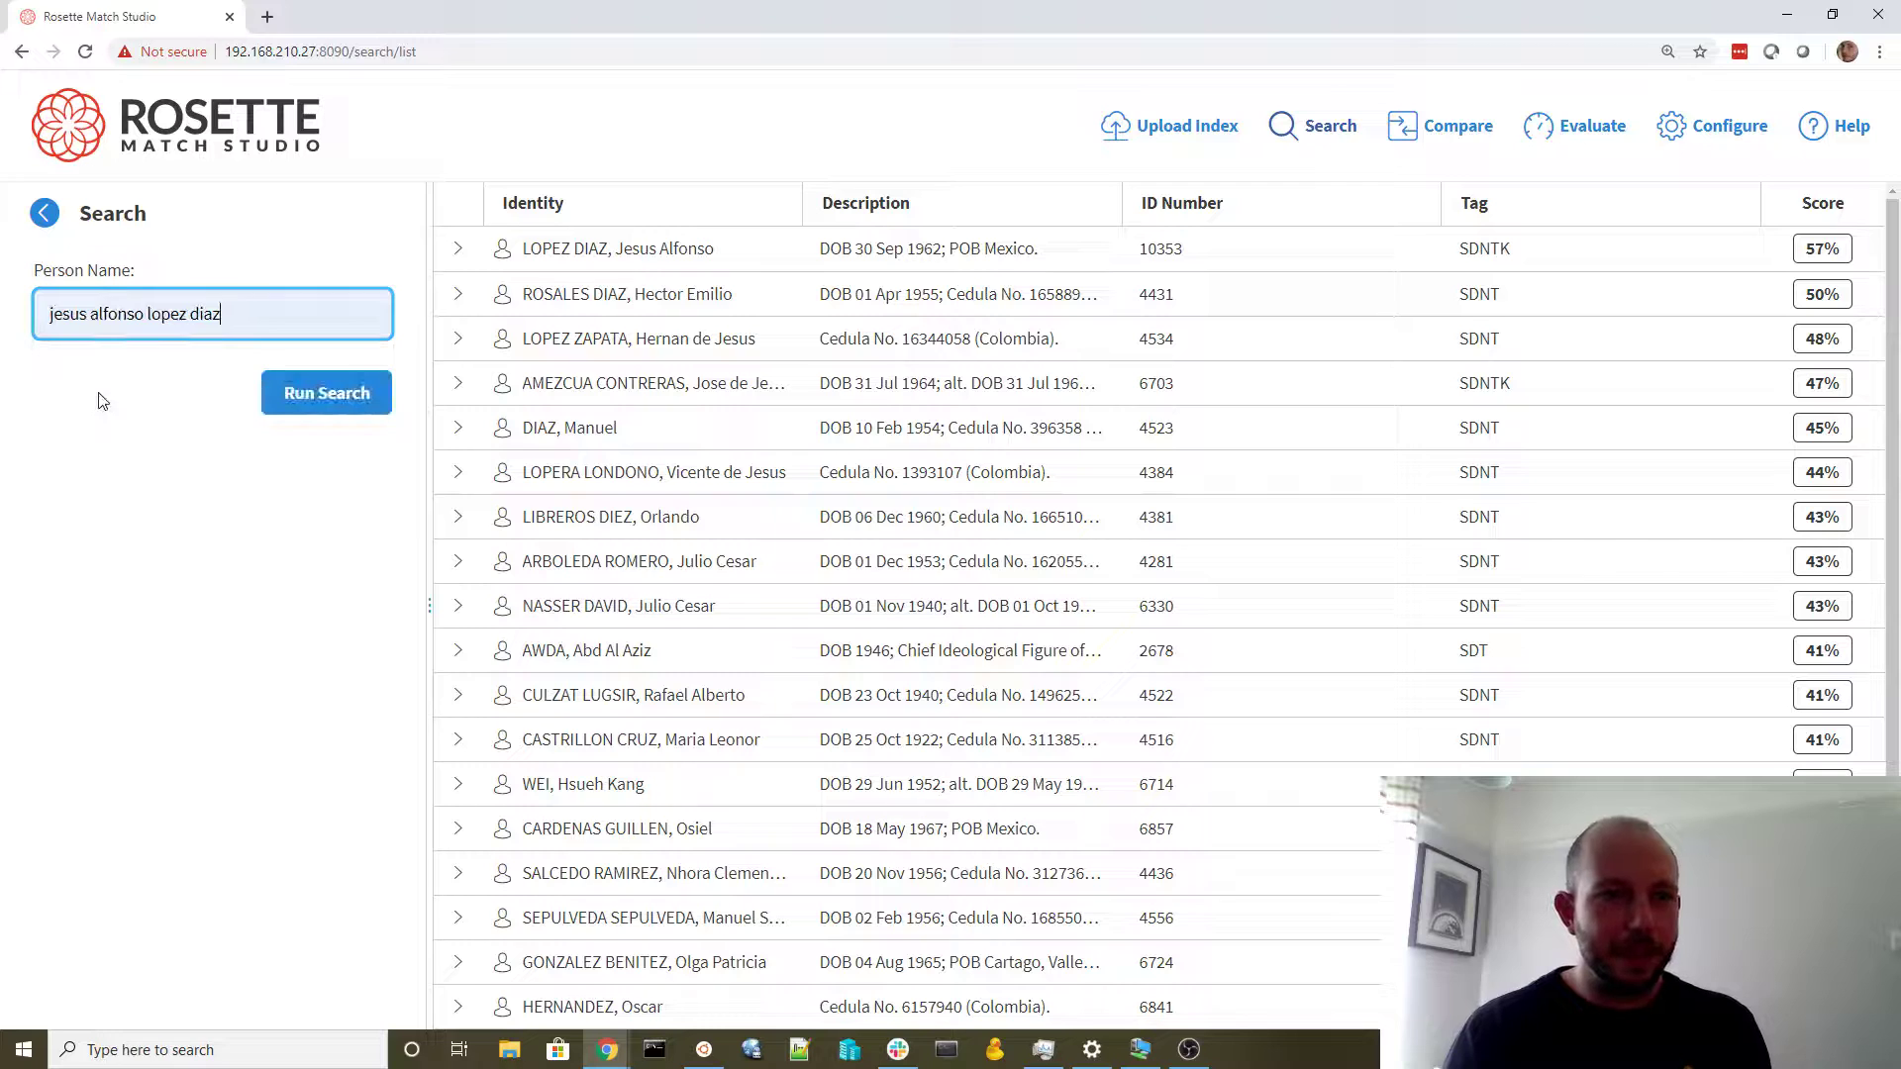
pyautogui.click(352, 403)
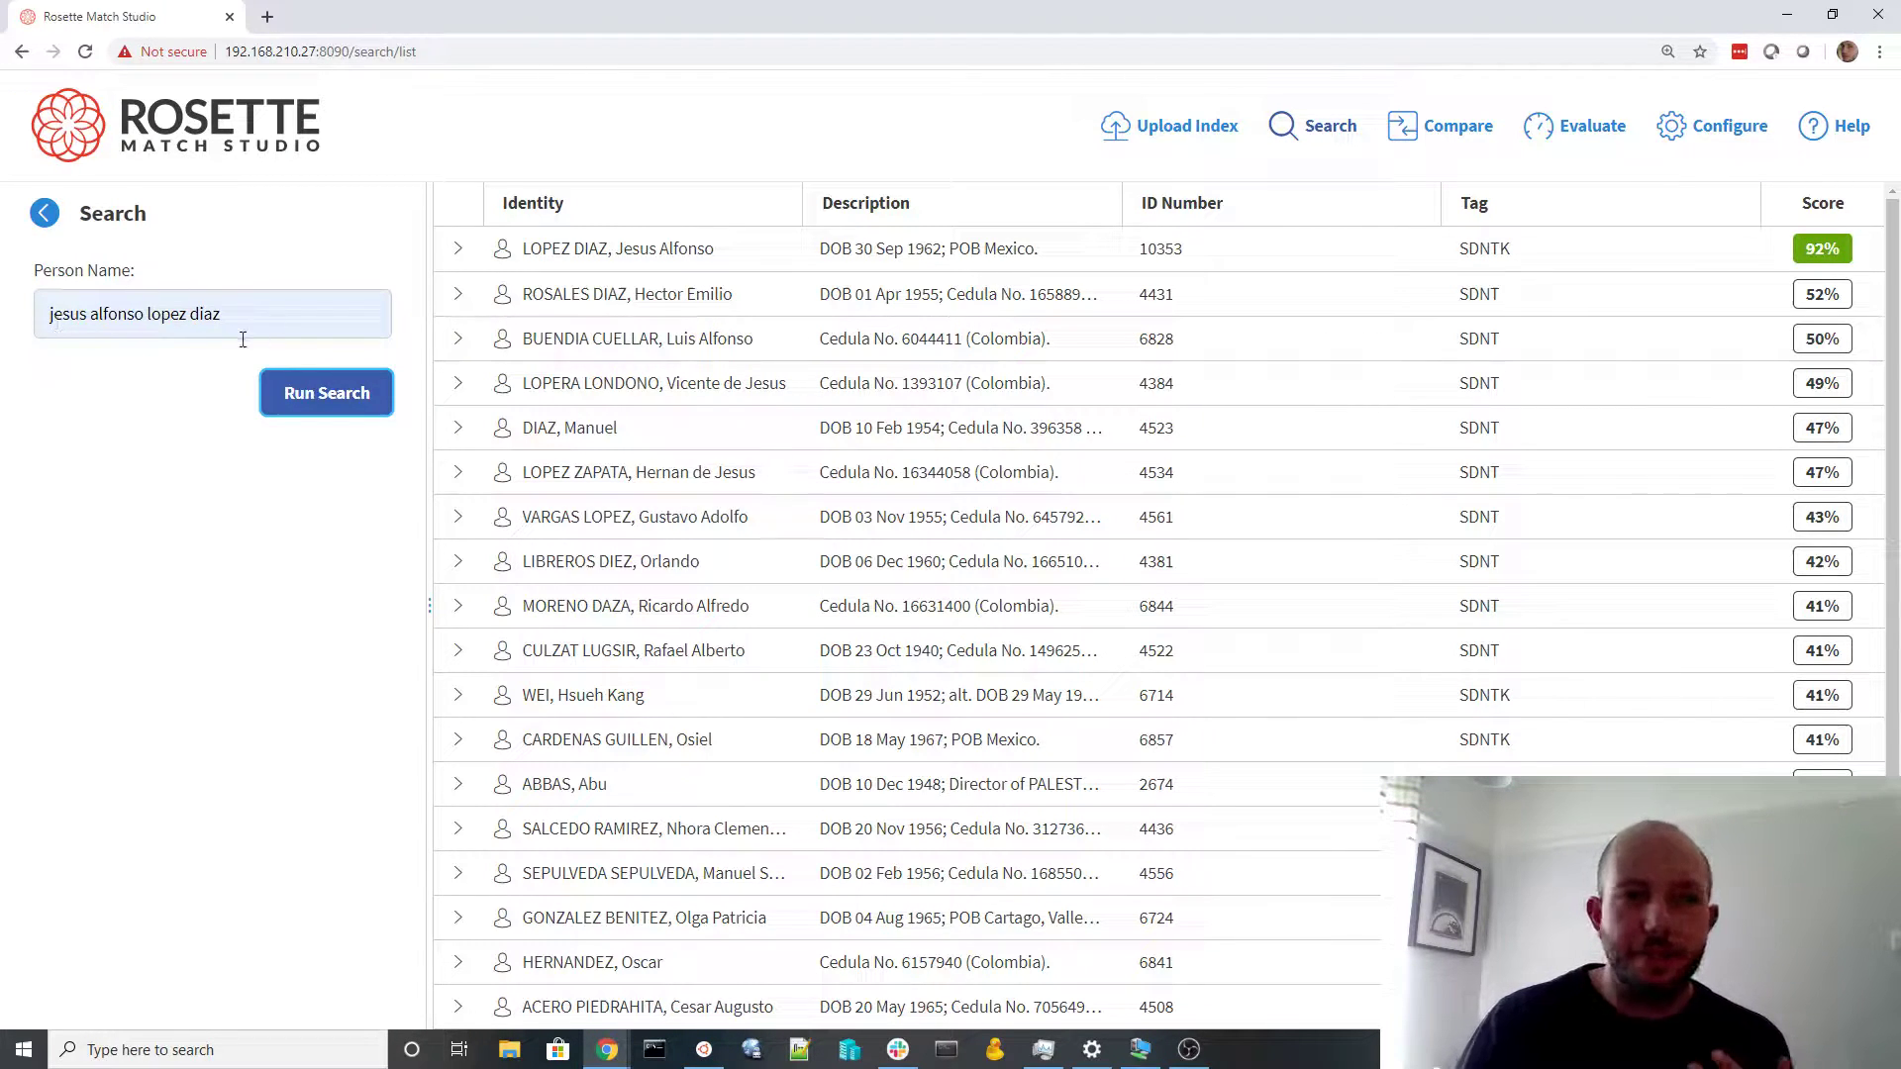
pyautogui.click(191, 315)
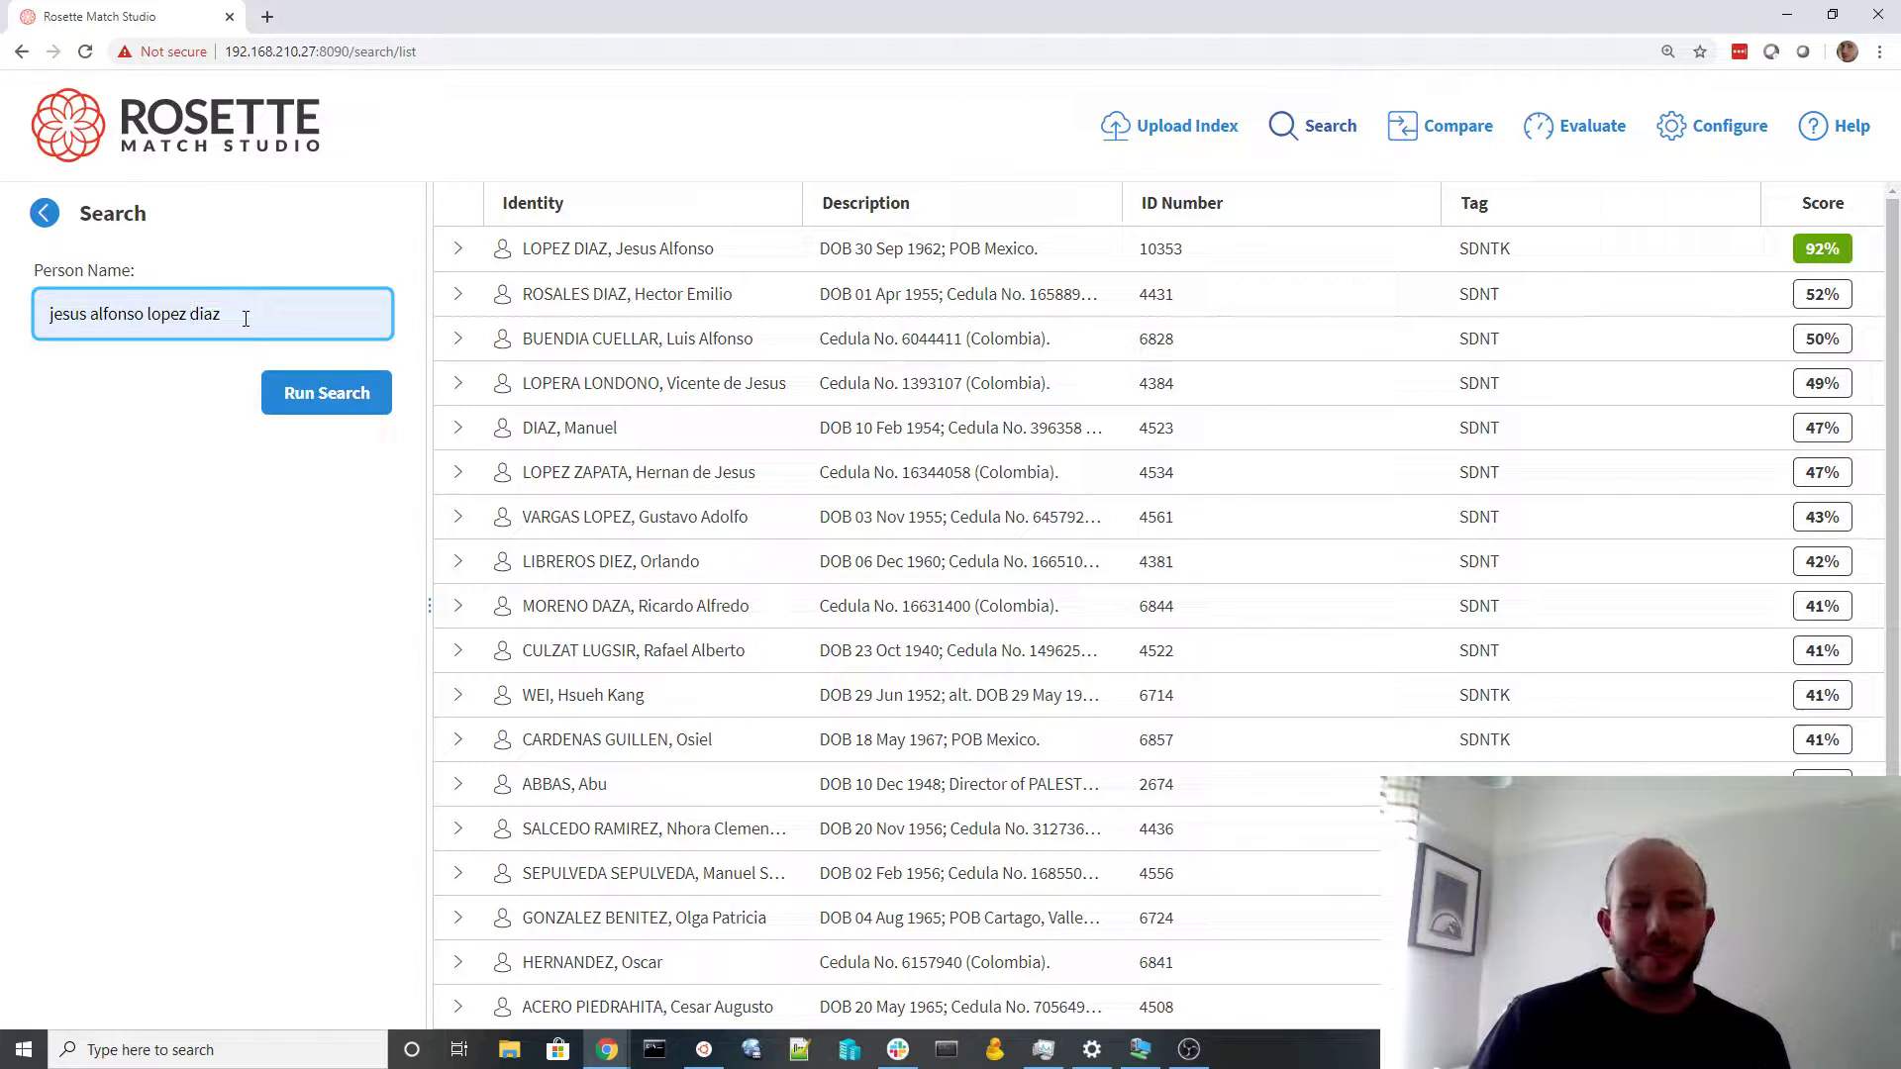
pyautogui.press('BackSpace')
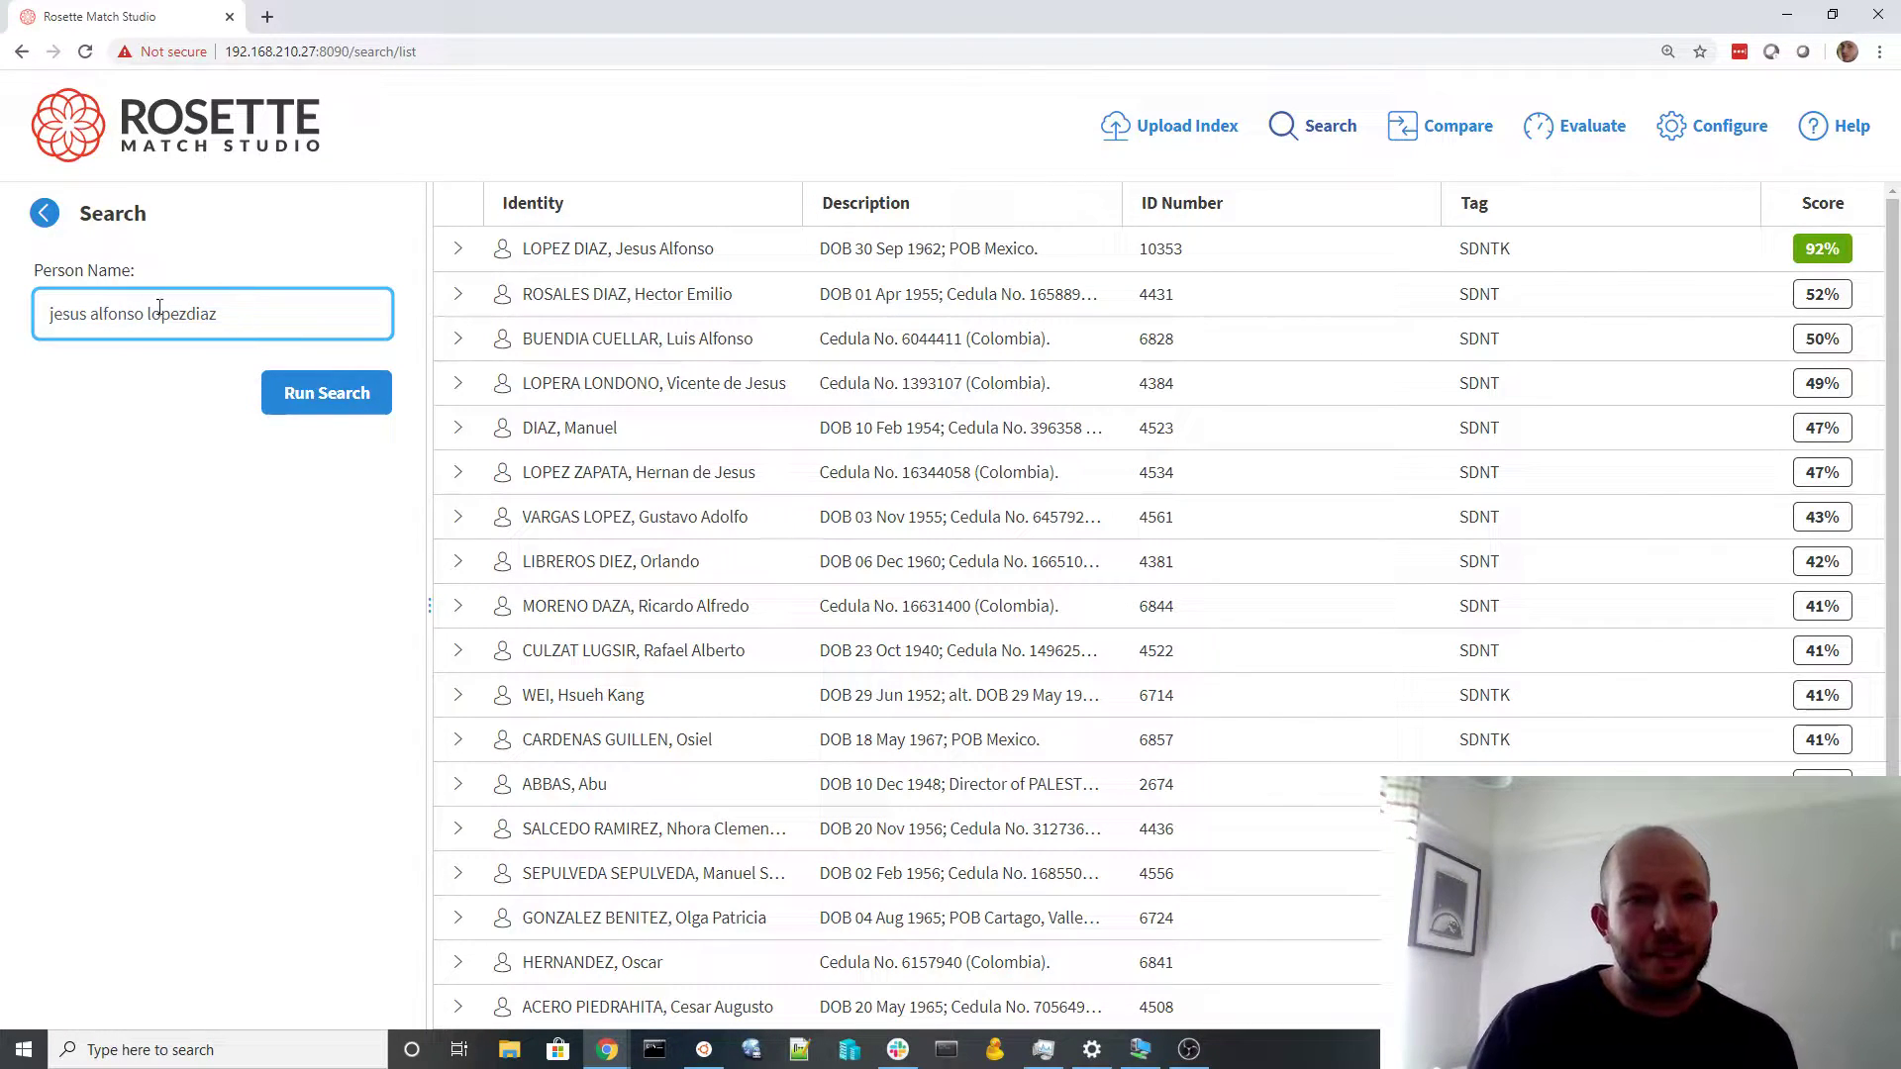
pyautogui.click(317, 396)
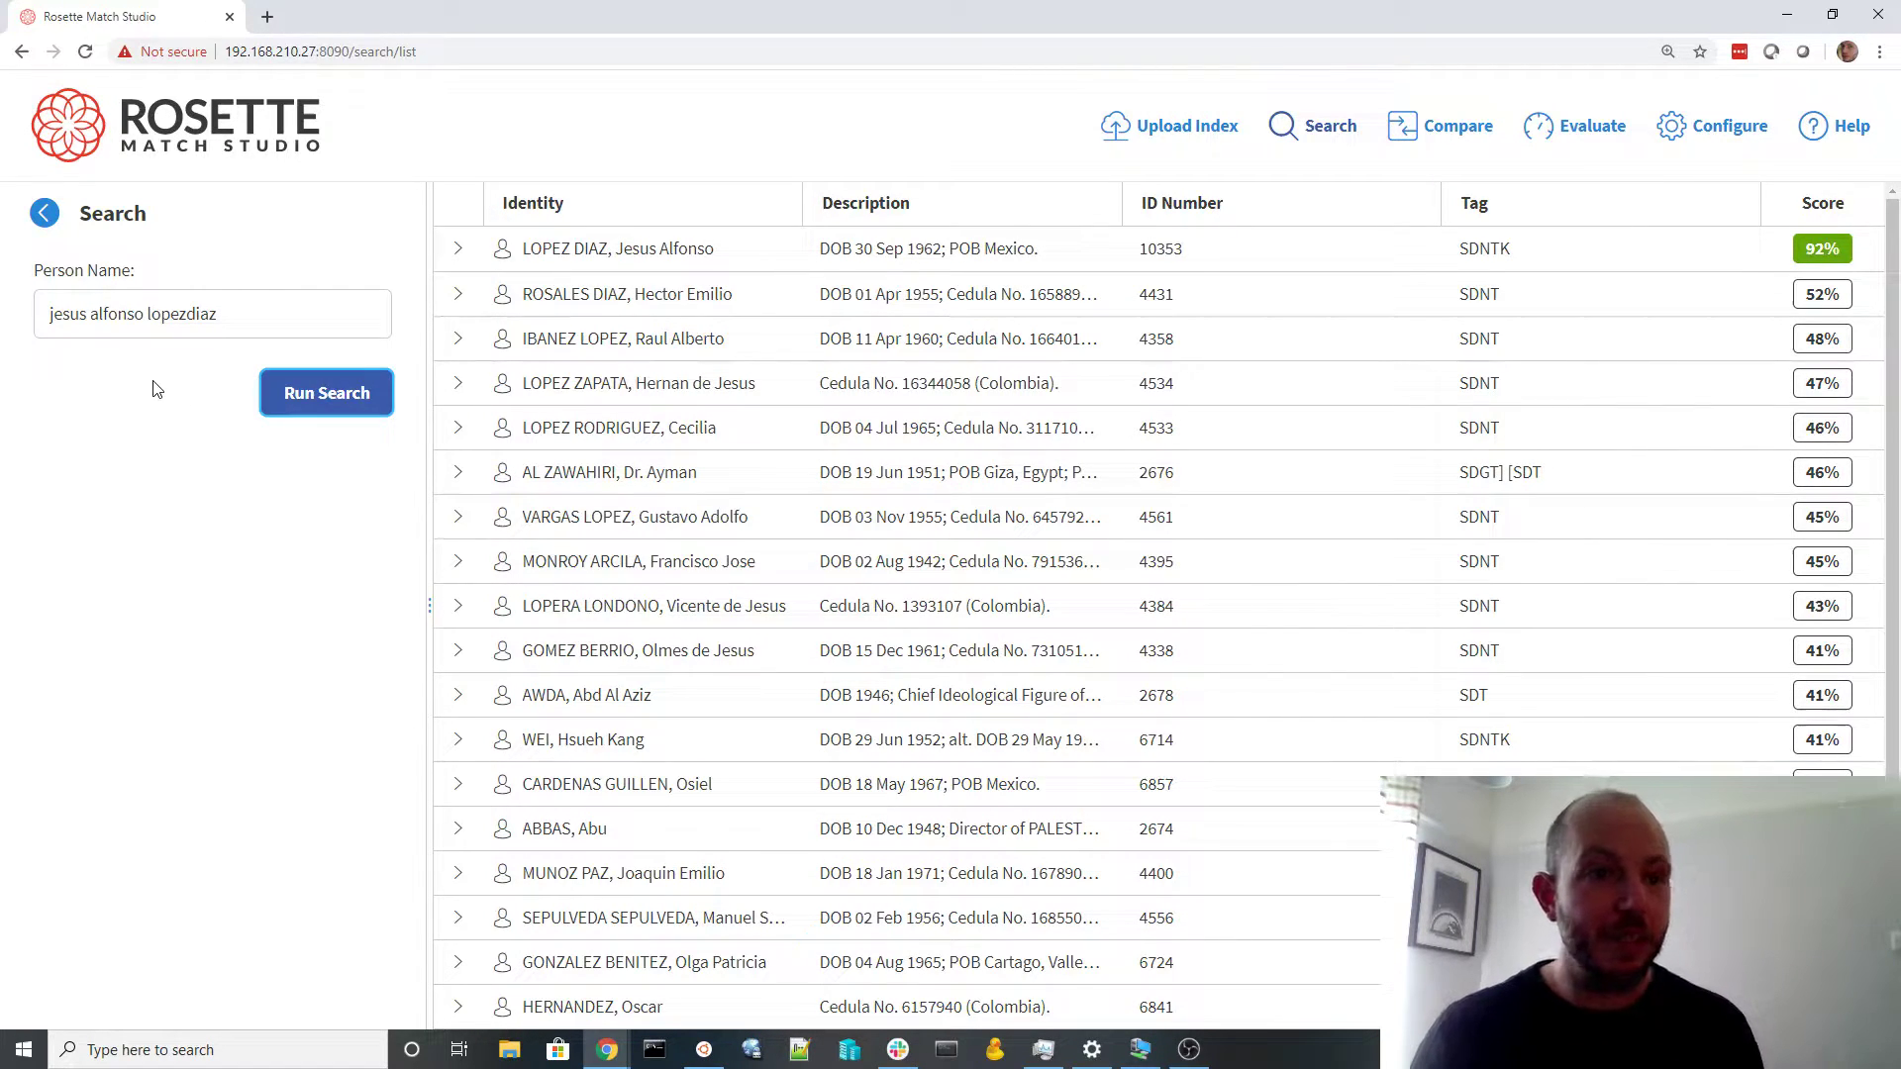
# Replace the middle name with the initial 'a' and search again, topping at 88%
pyautogui.doubleClick(120, 317)
pyautogui.write('a')
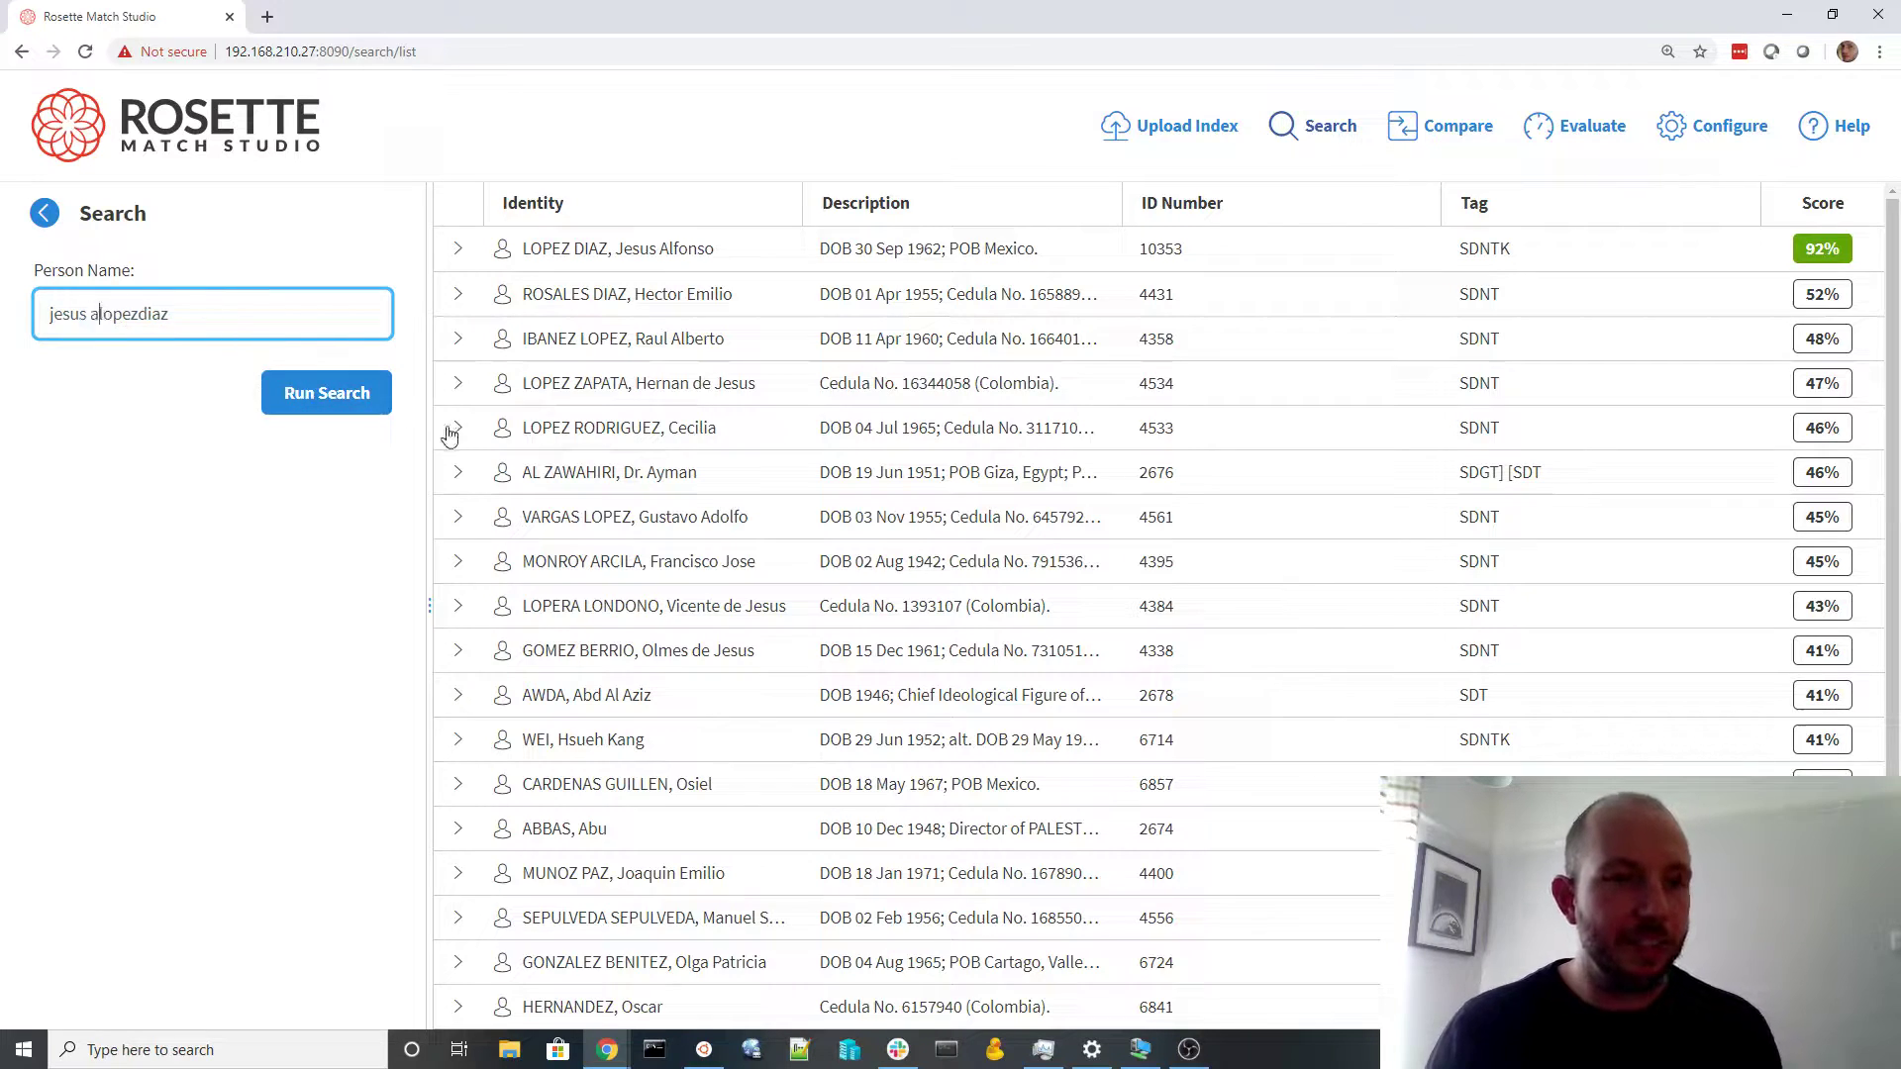
pyautogui.click(333, 401)
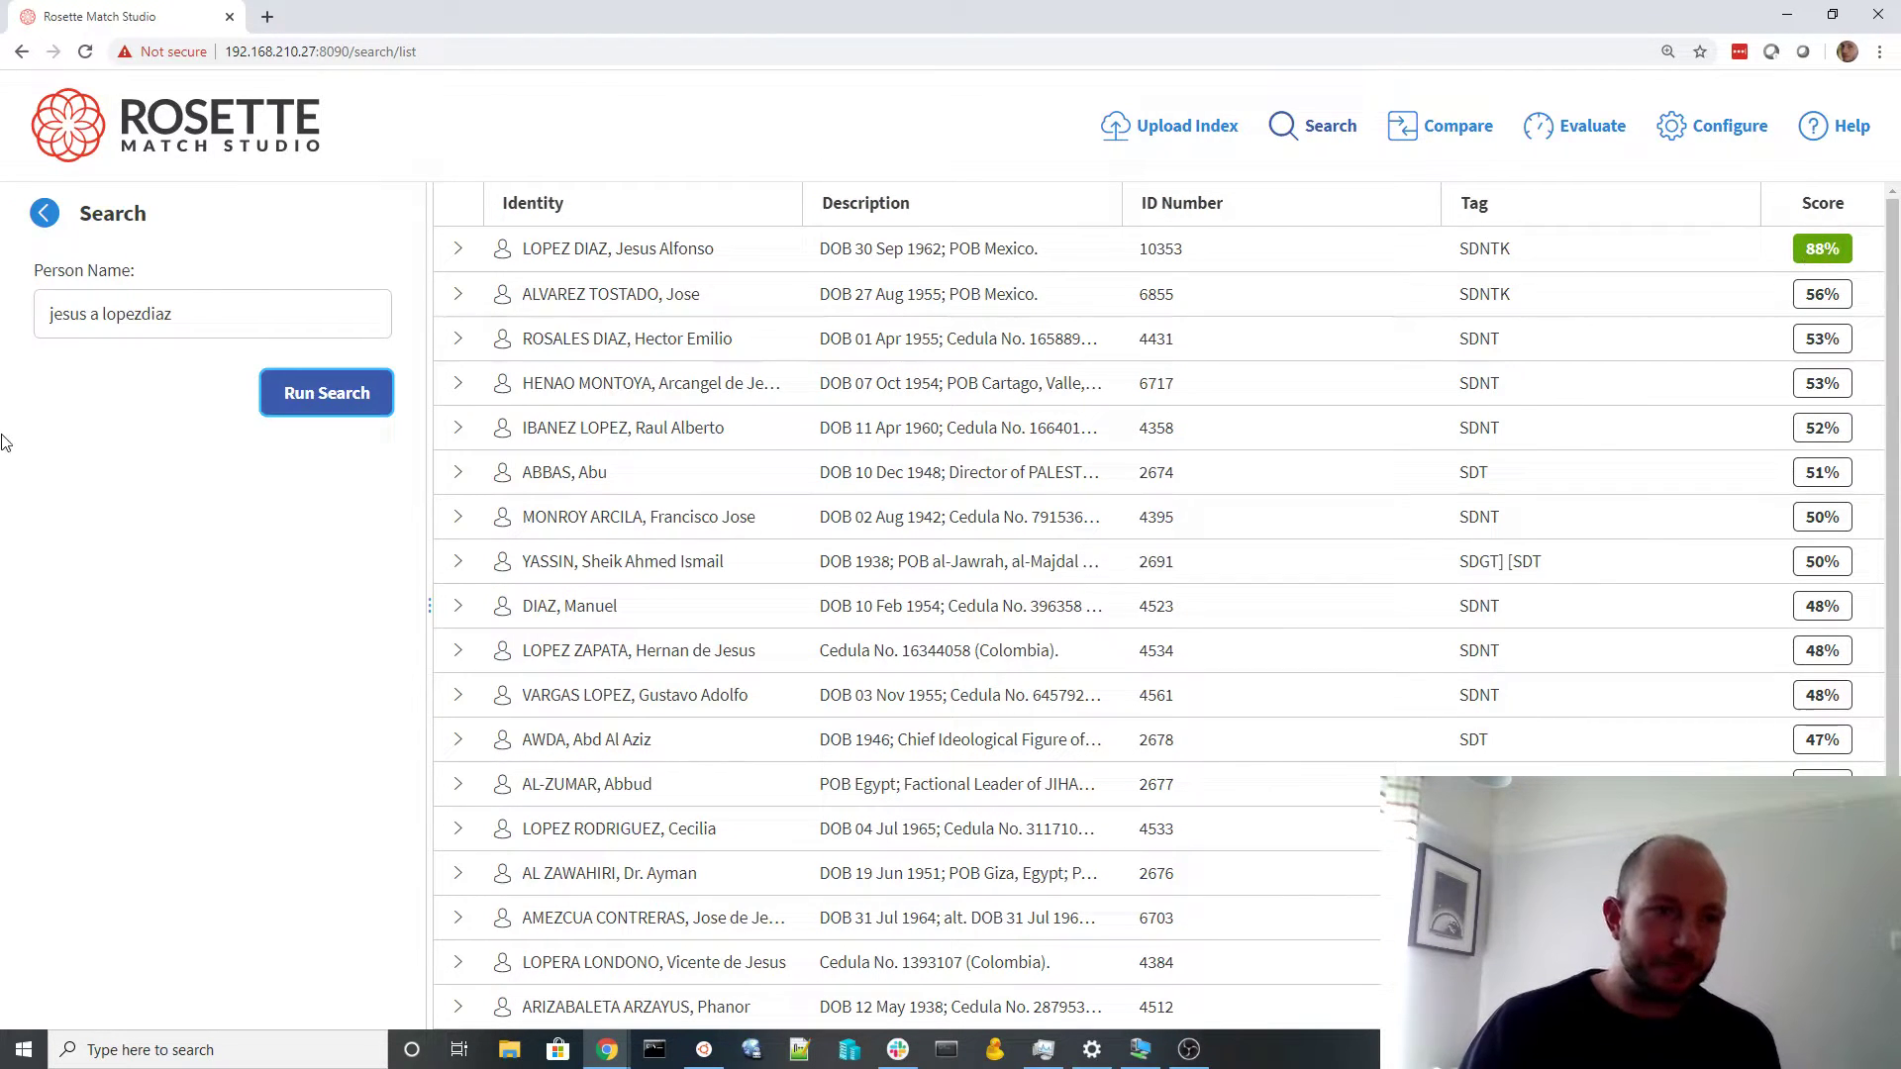
# Respell the first name as 'hezus' and rerun the search
pyautogui.doubleClick(60, 317)
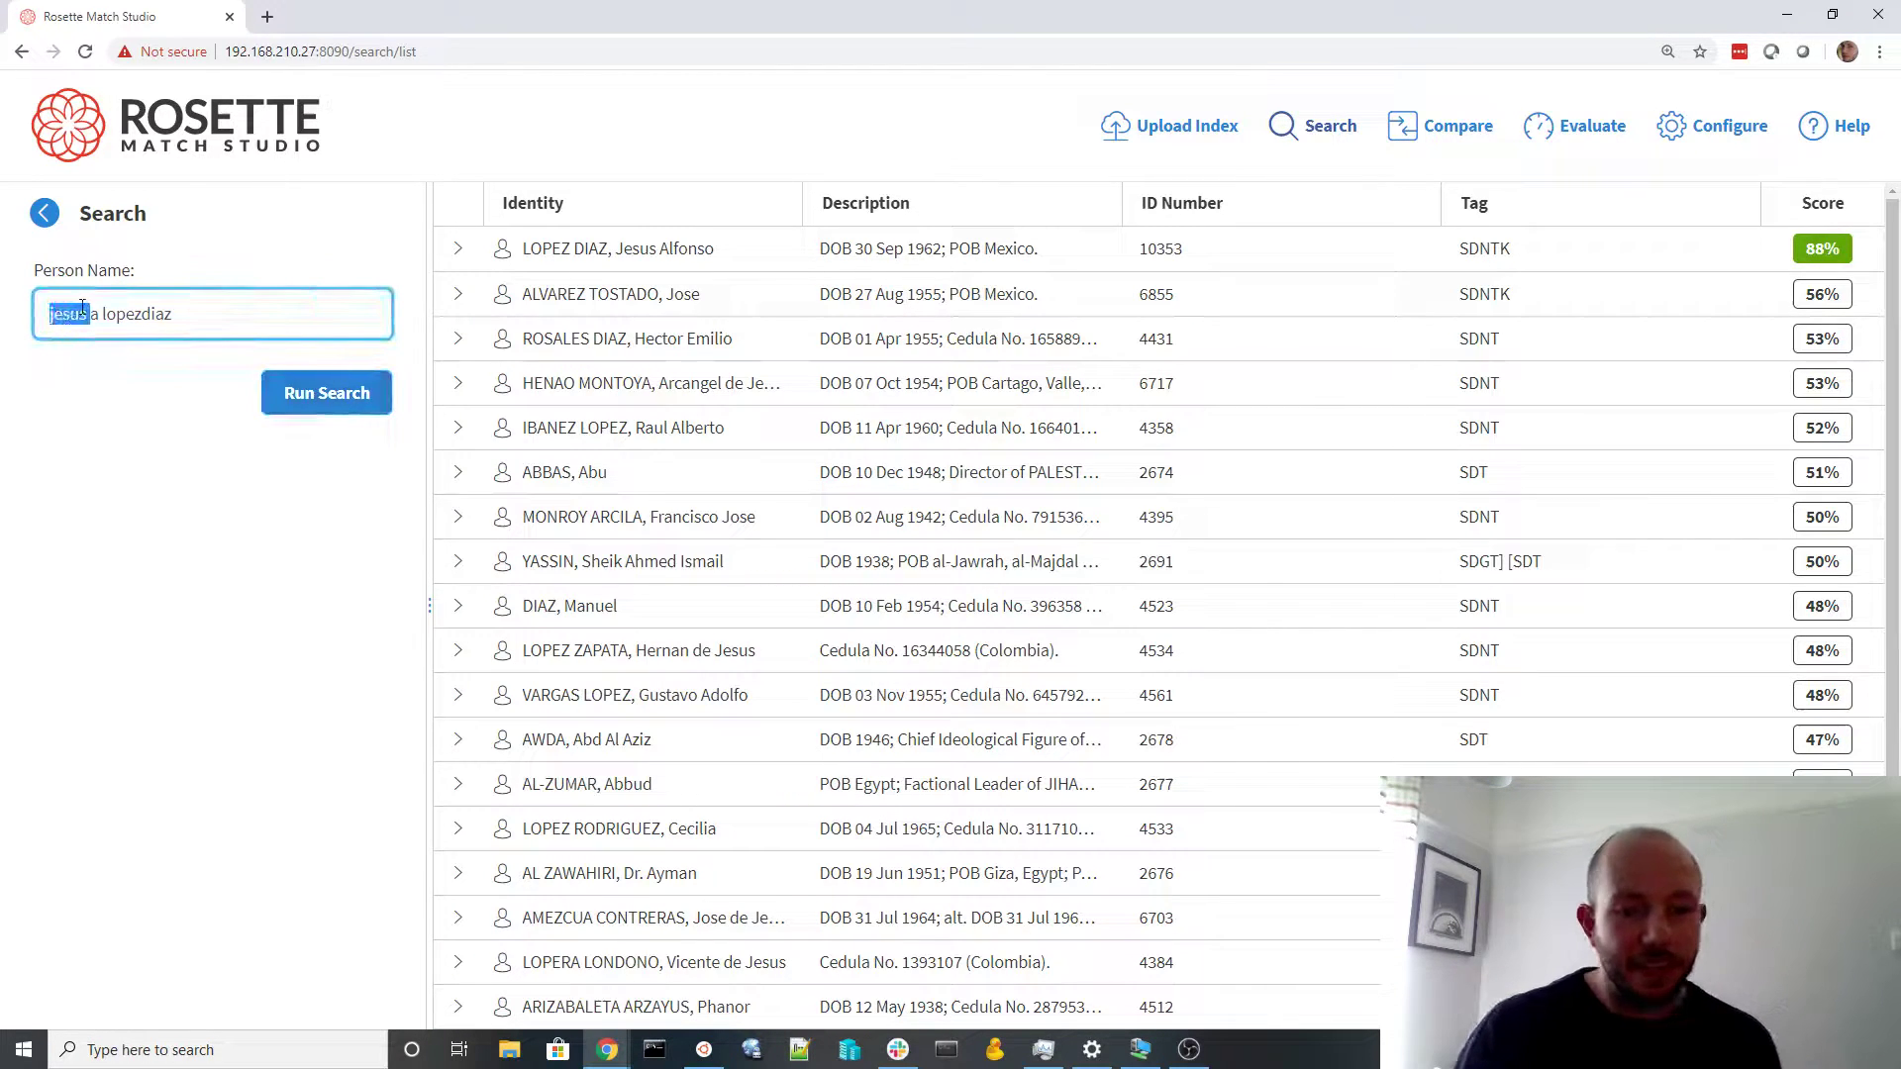
pyautogui.write('h')
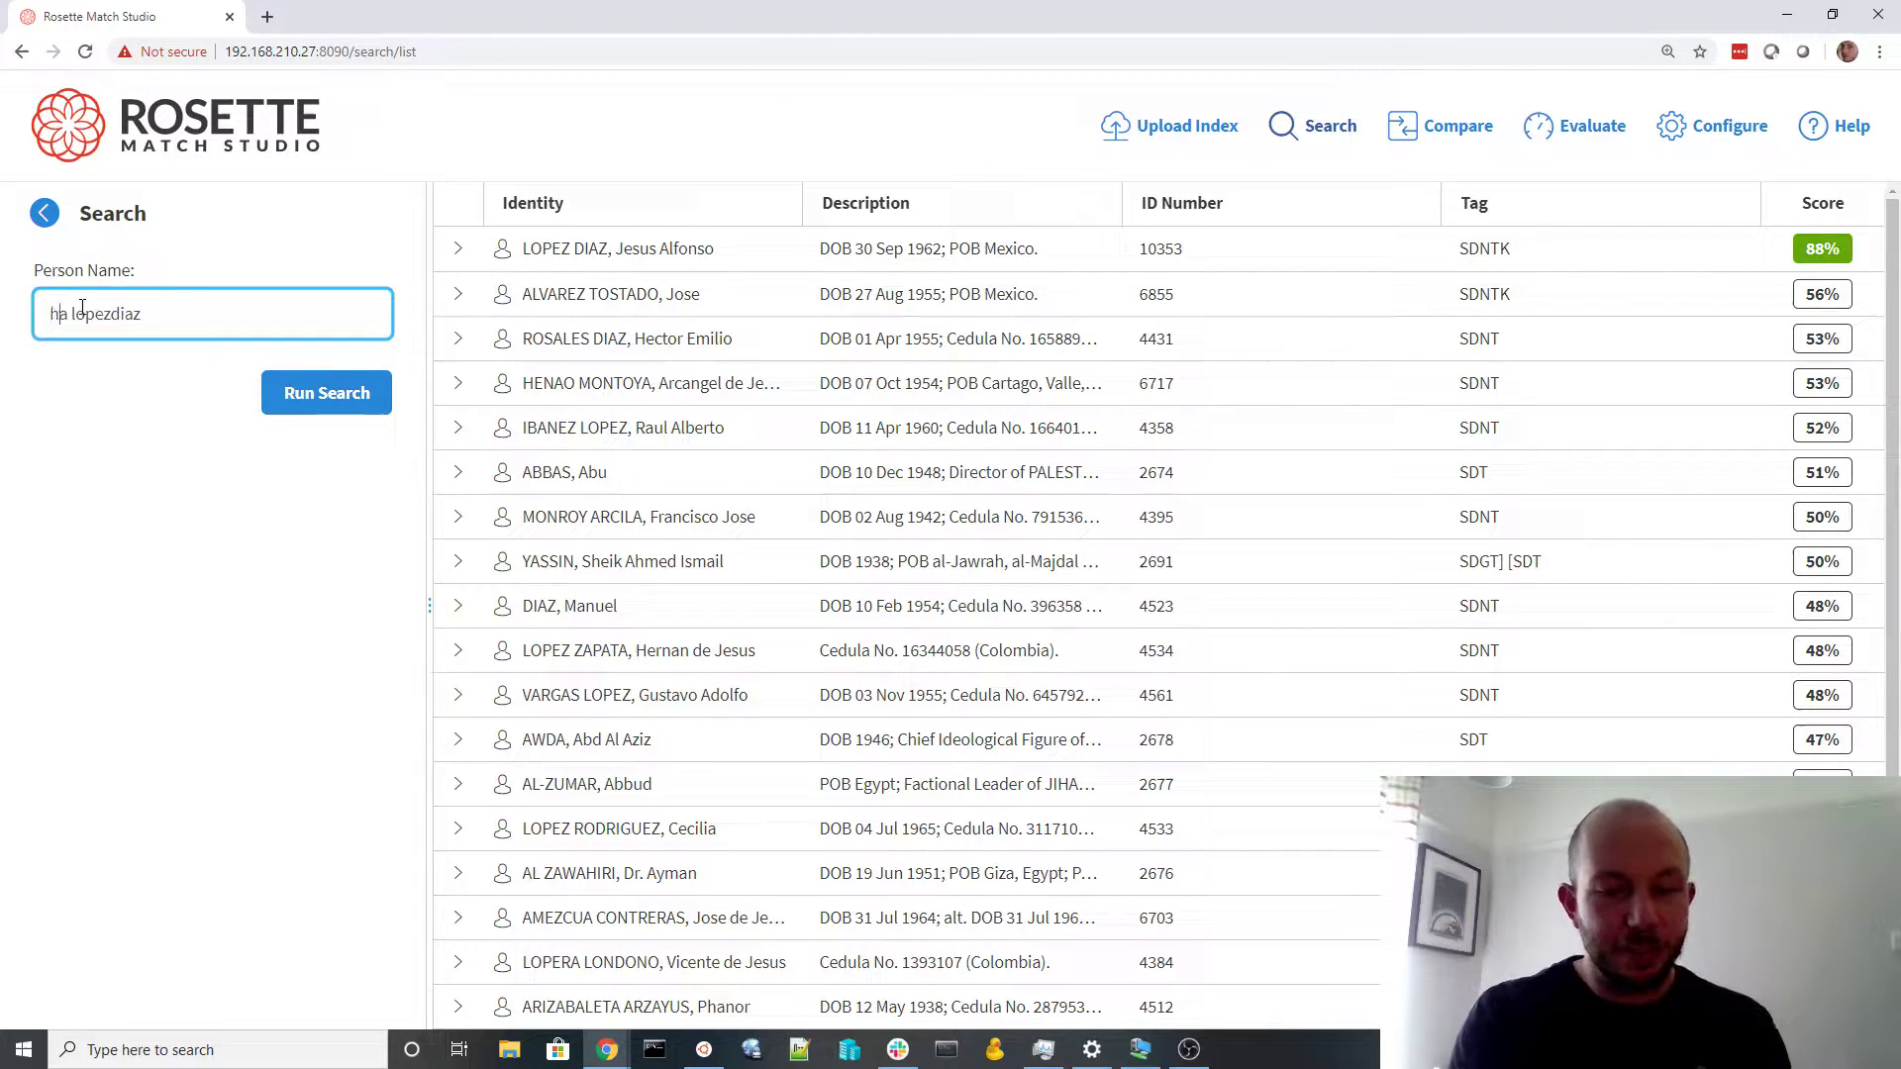
pyautogui.write('ezus')
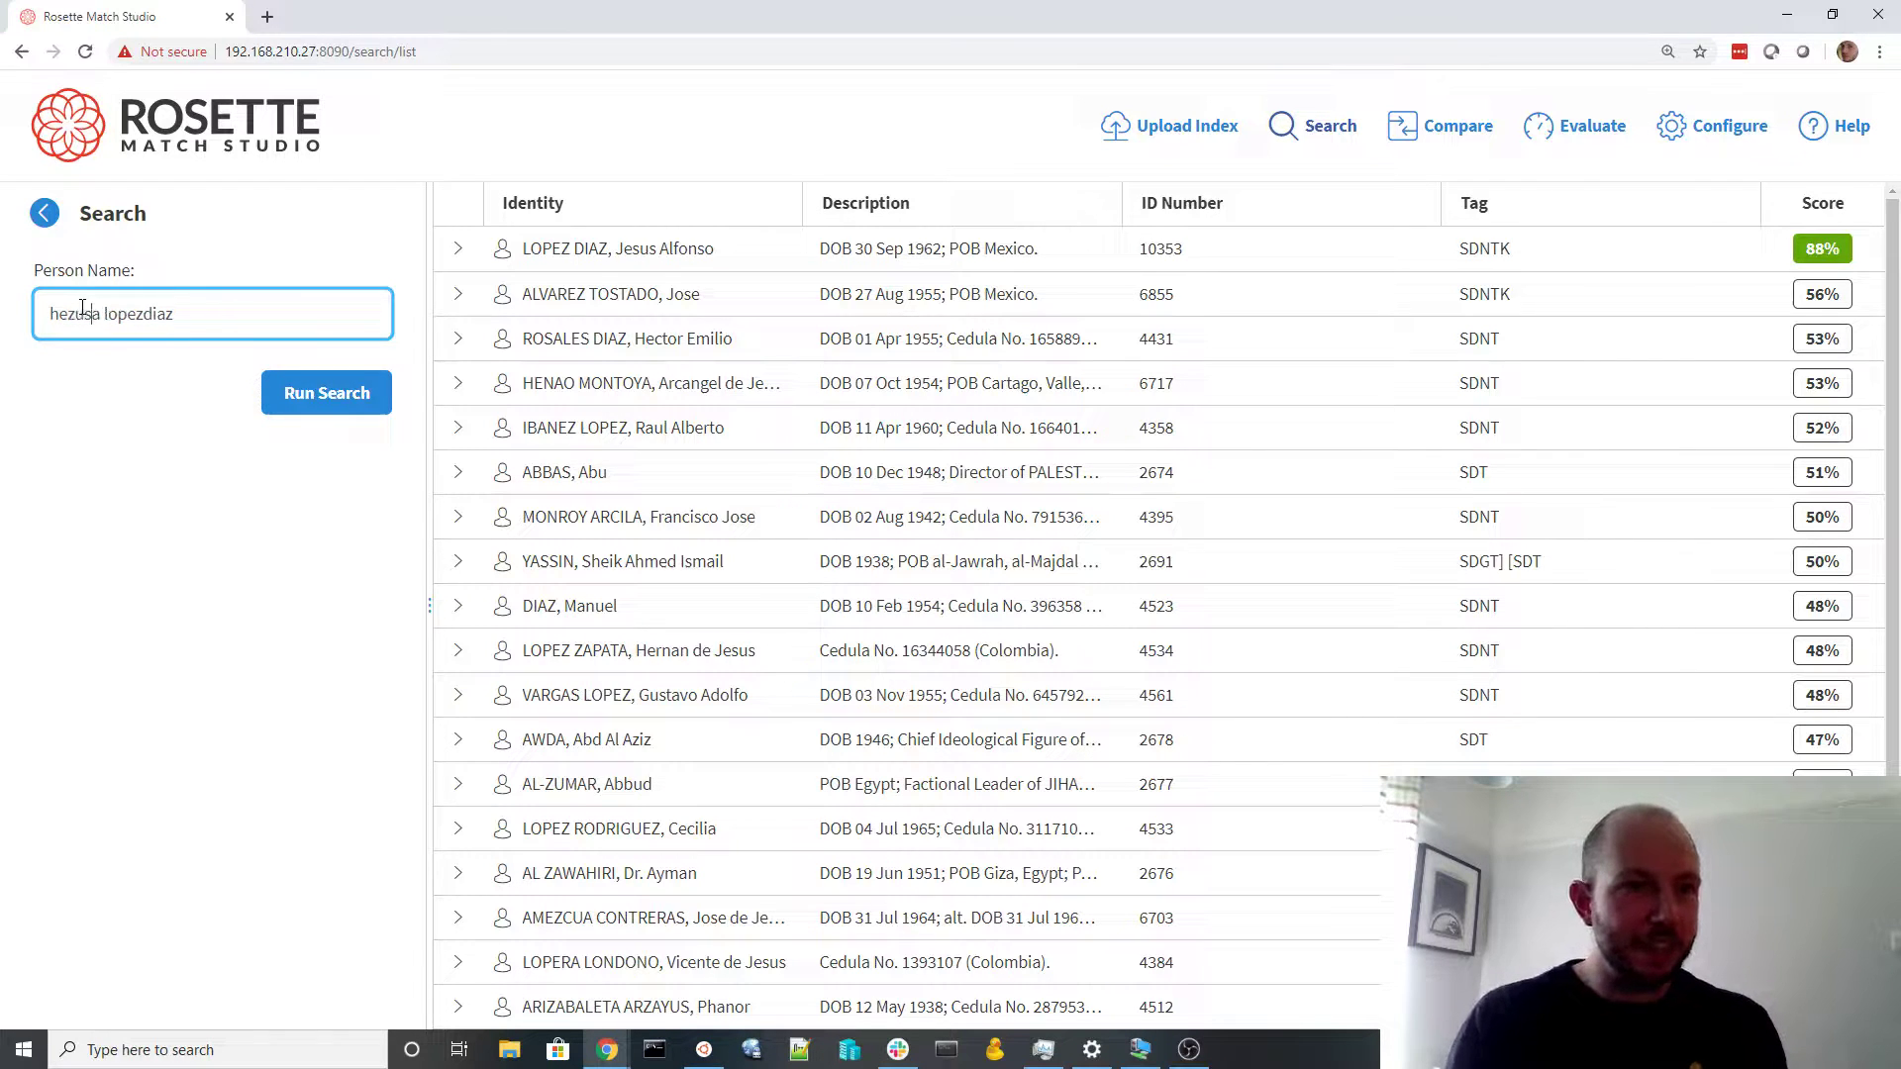
pyautogui.click(345, 388)
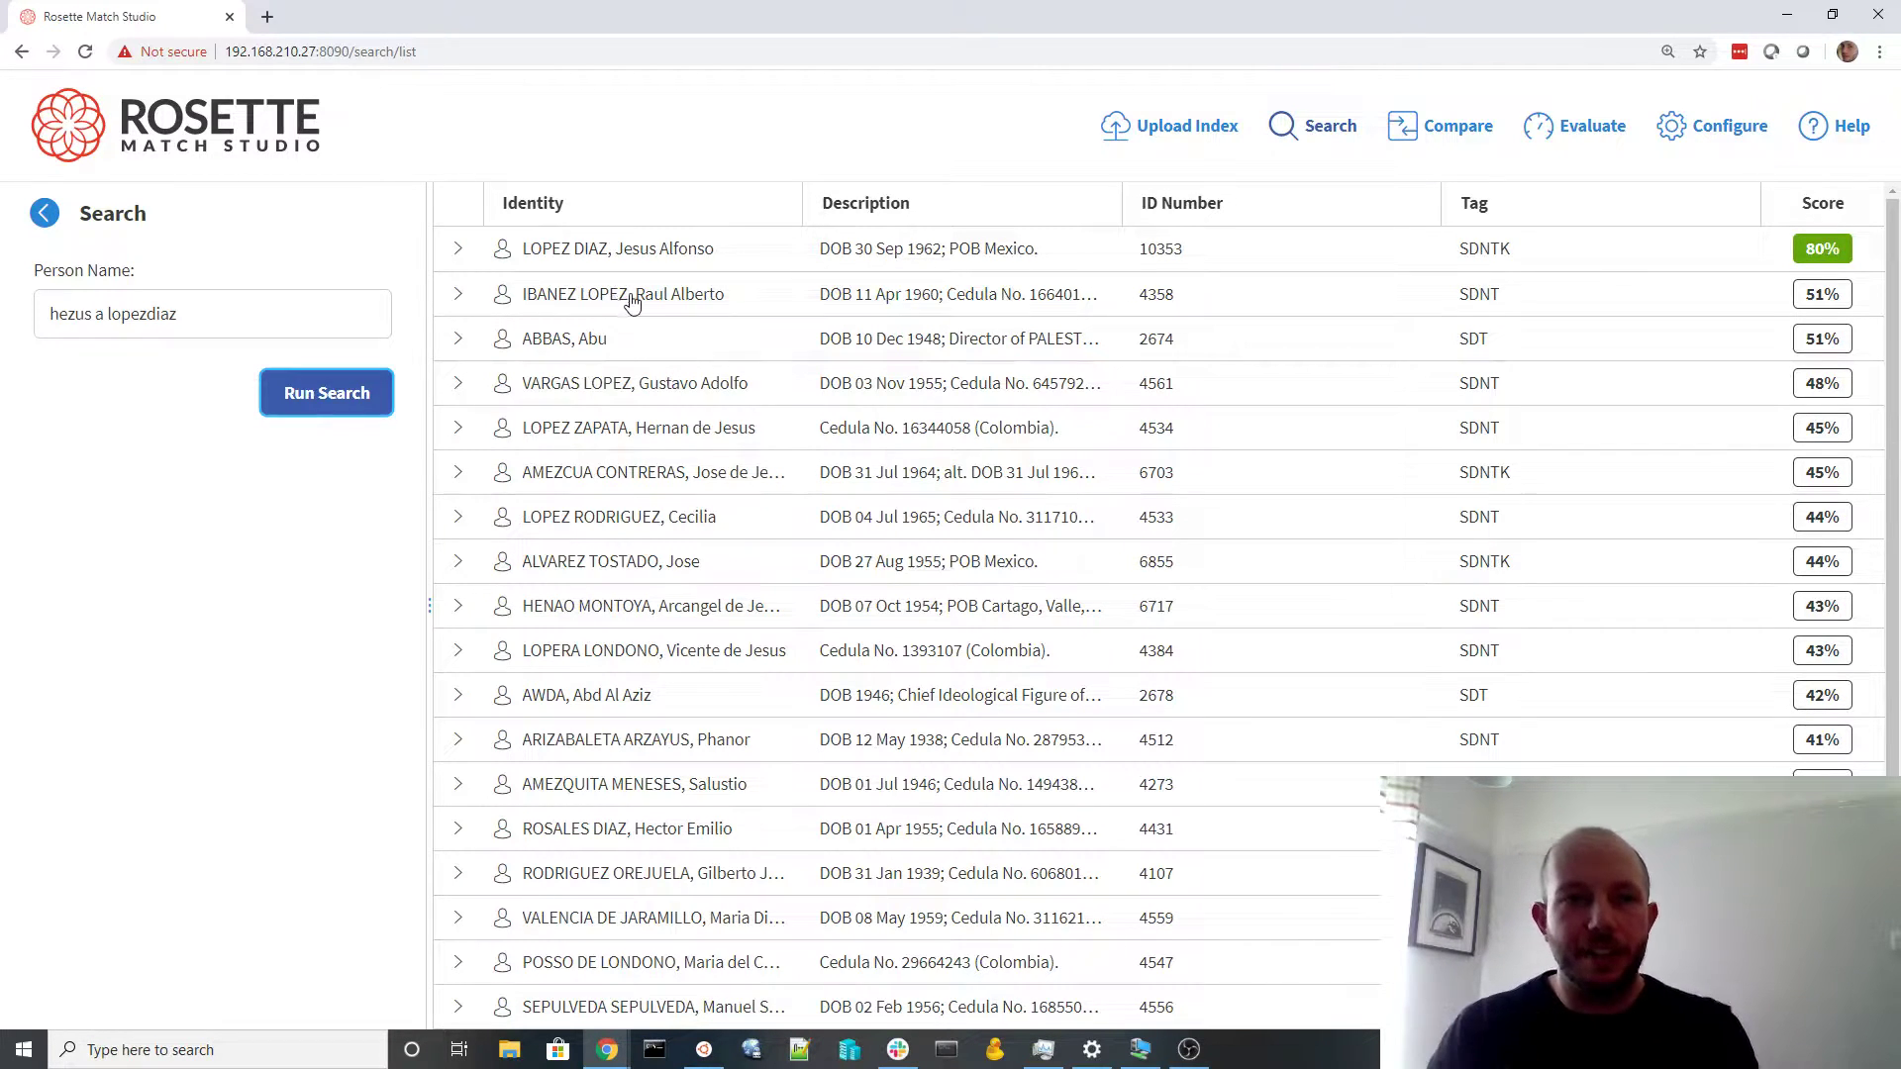
# Expand the top result's score breakdown and open its name comparison with the query
pyautogui.click(459, 255)
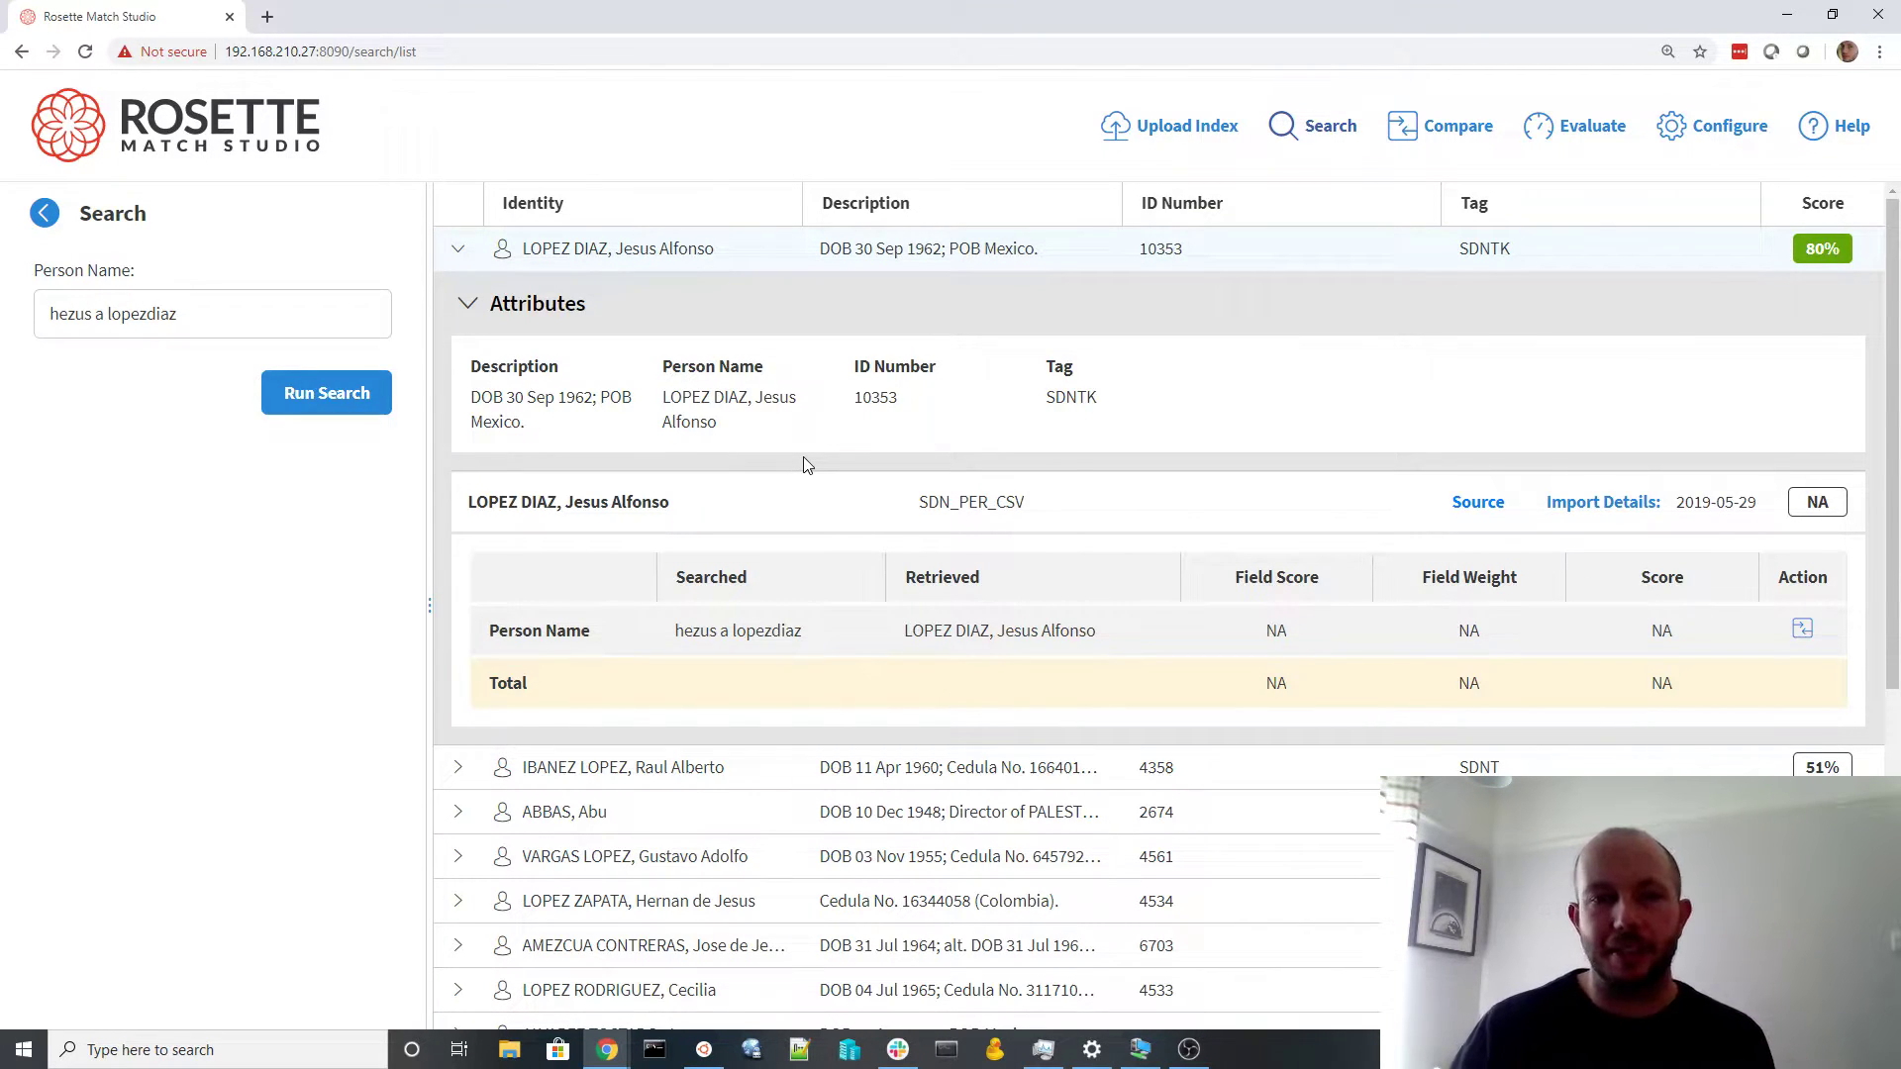
pyautogui.click(1801, 631)
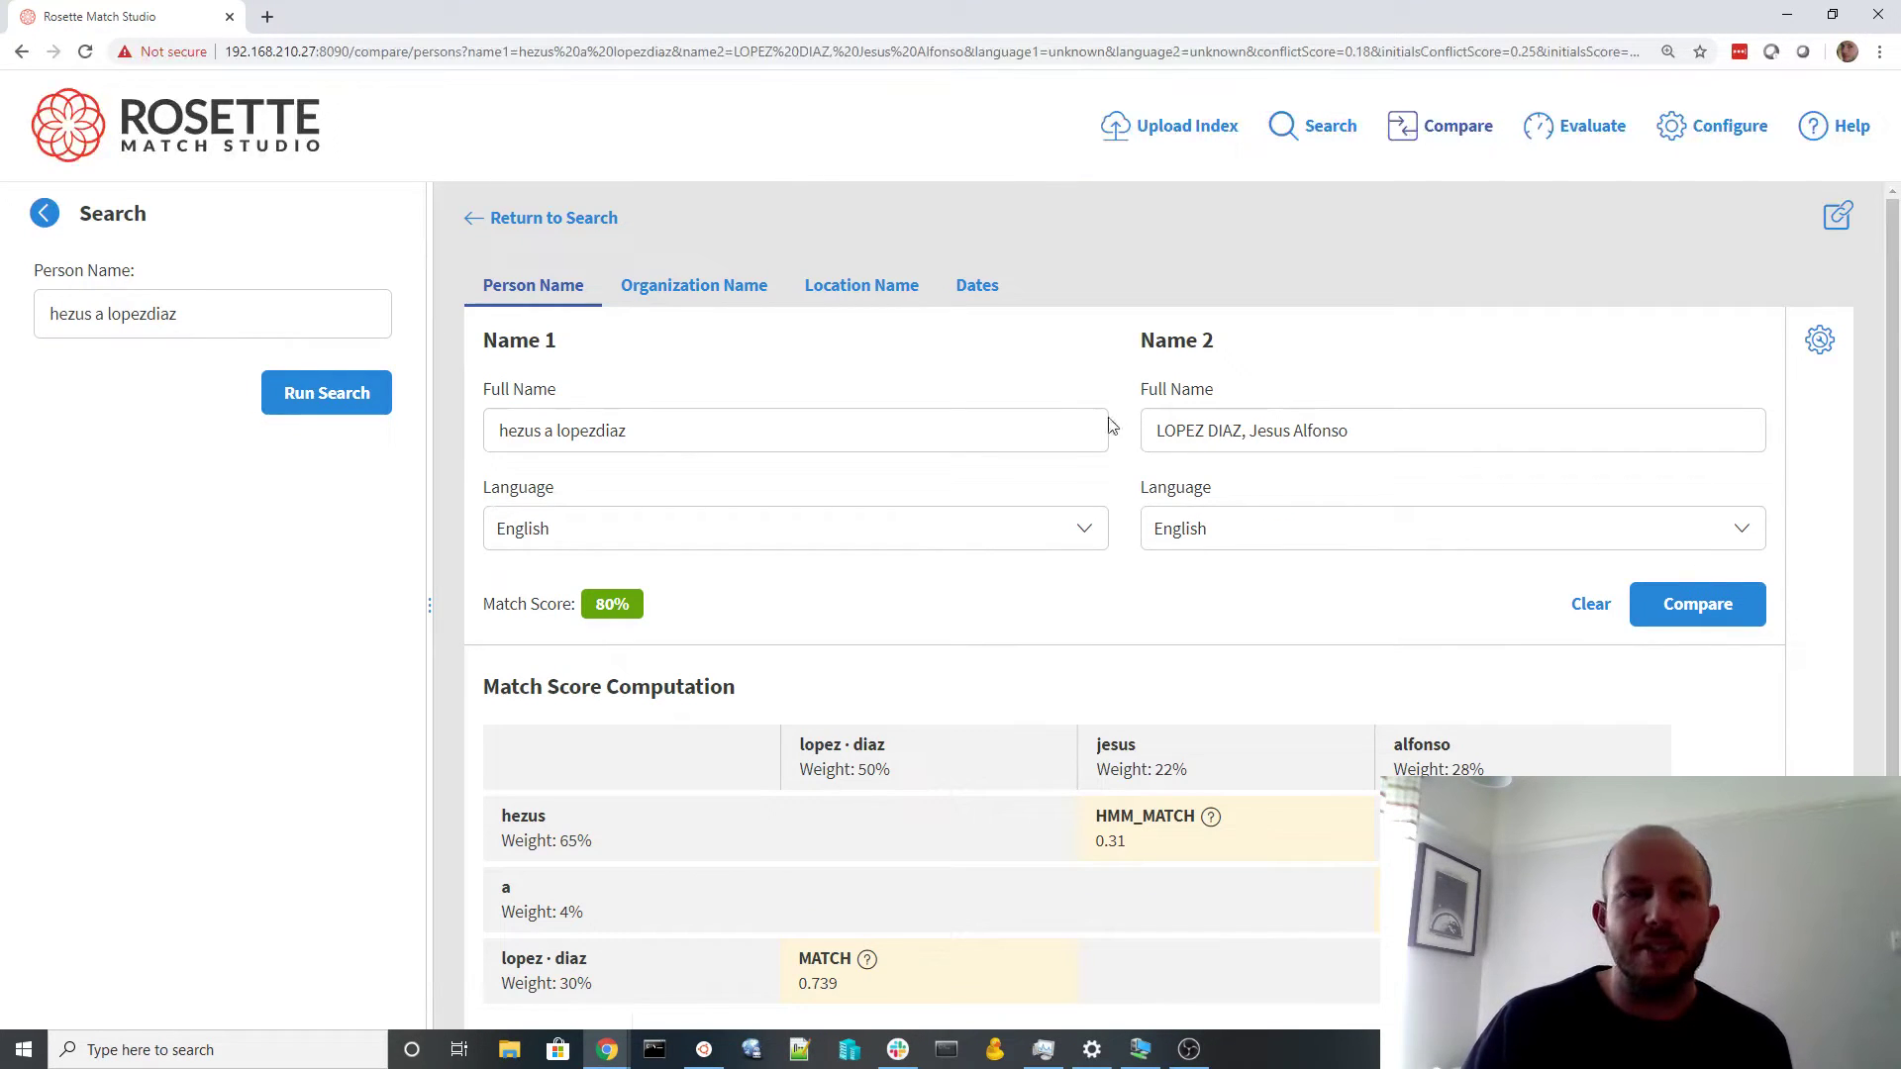
pyautogui.click(46, 214)
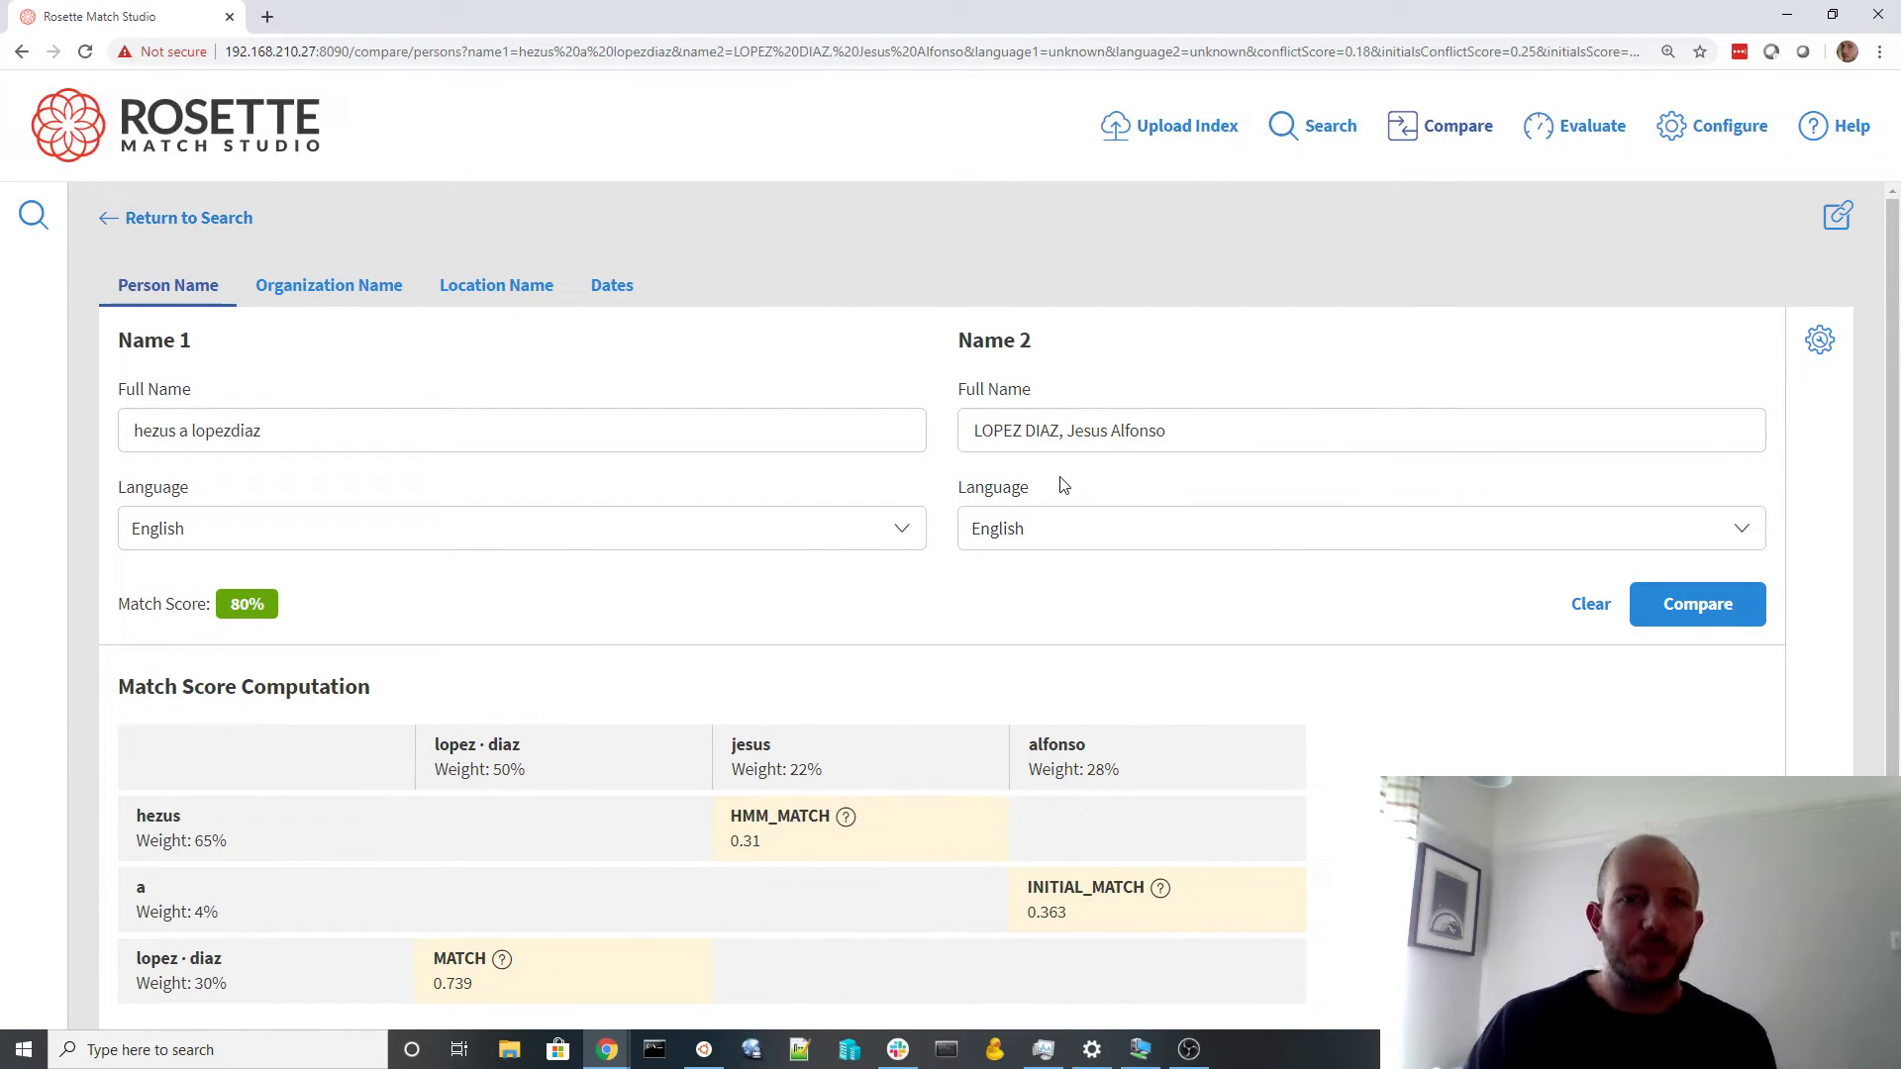
pyautogui.scroll(-1, 1062, 485)
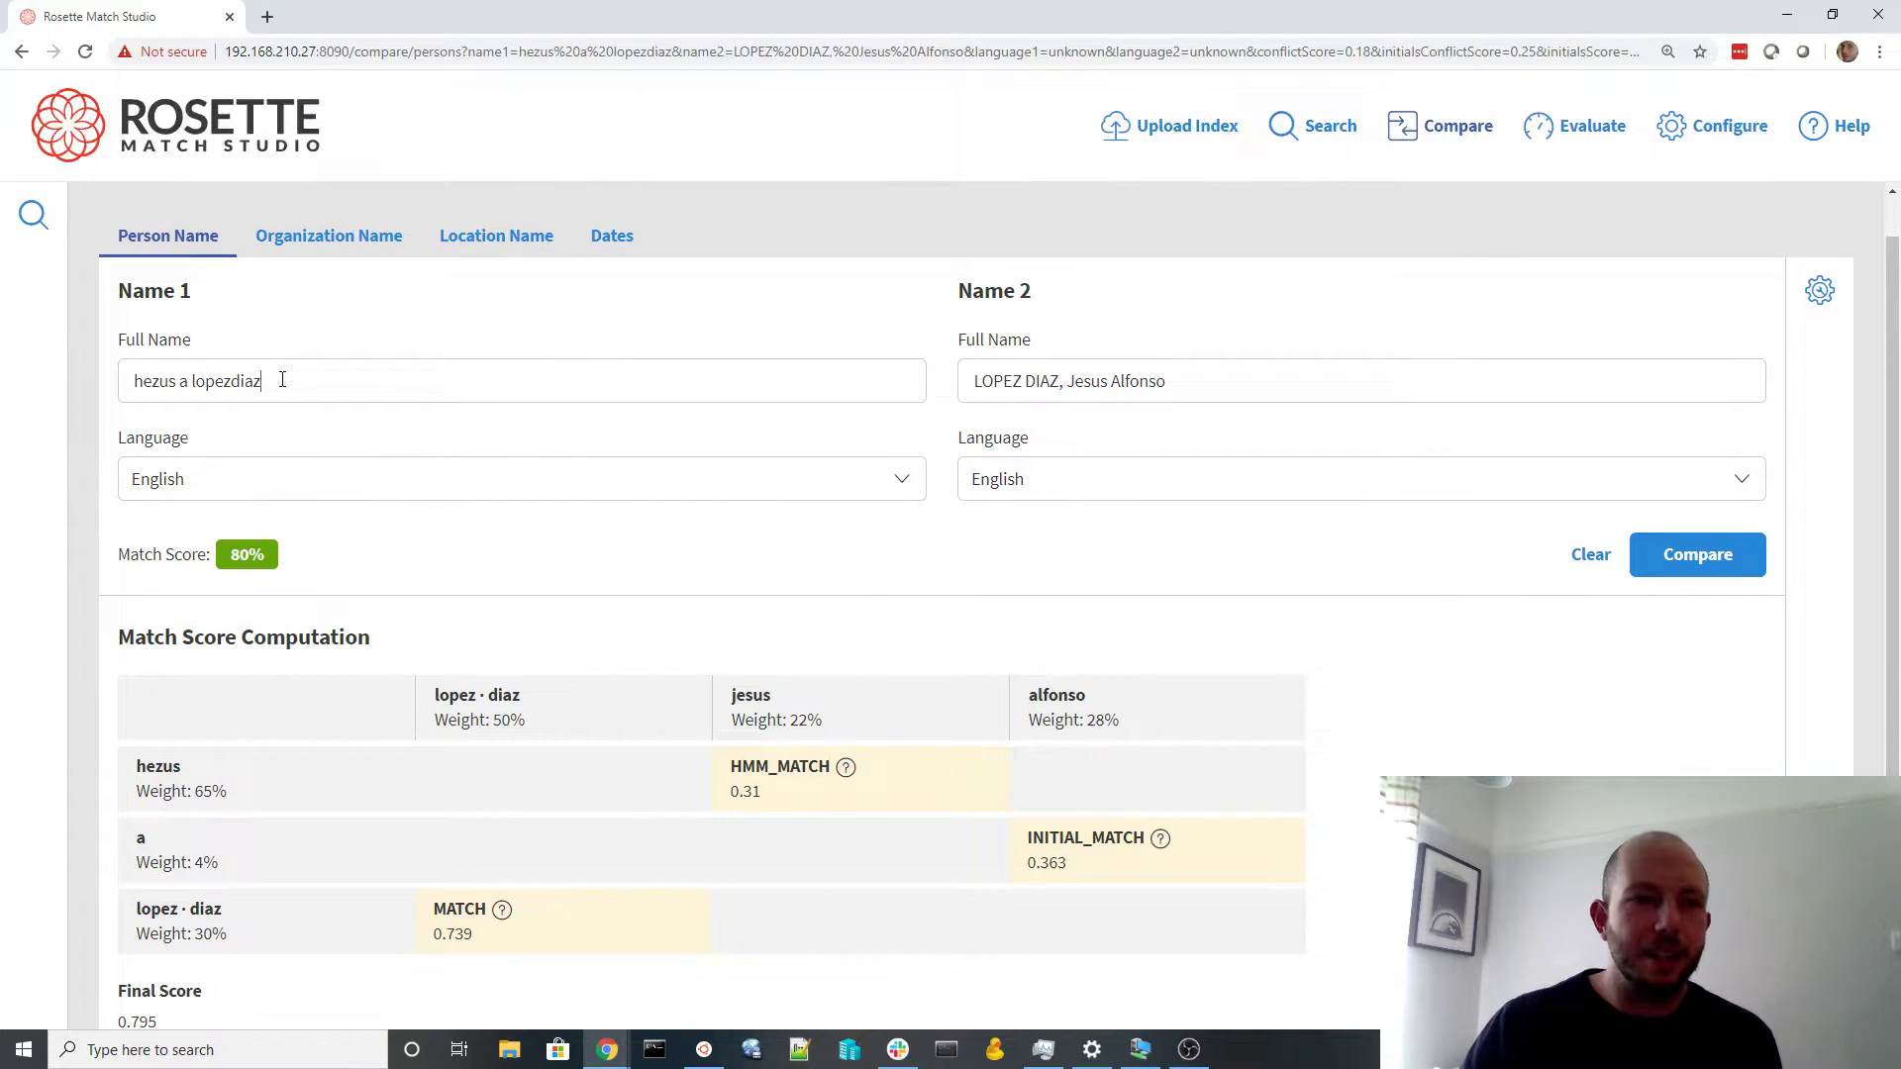
pyautogui.tripleClick(282, 380)
pyautogui.moveTo(1183, 384); pyautogui.dragTo(949, 376)
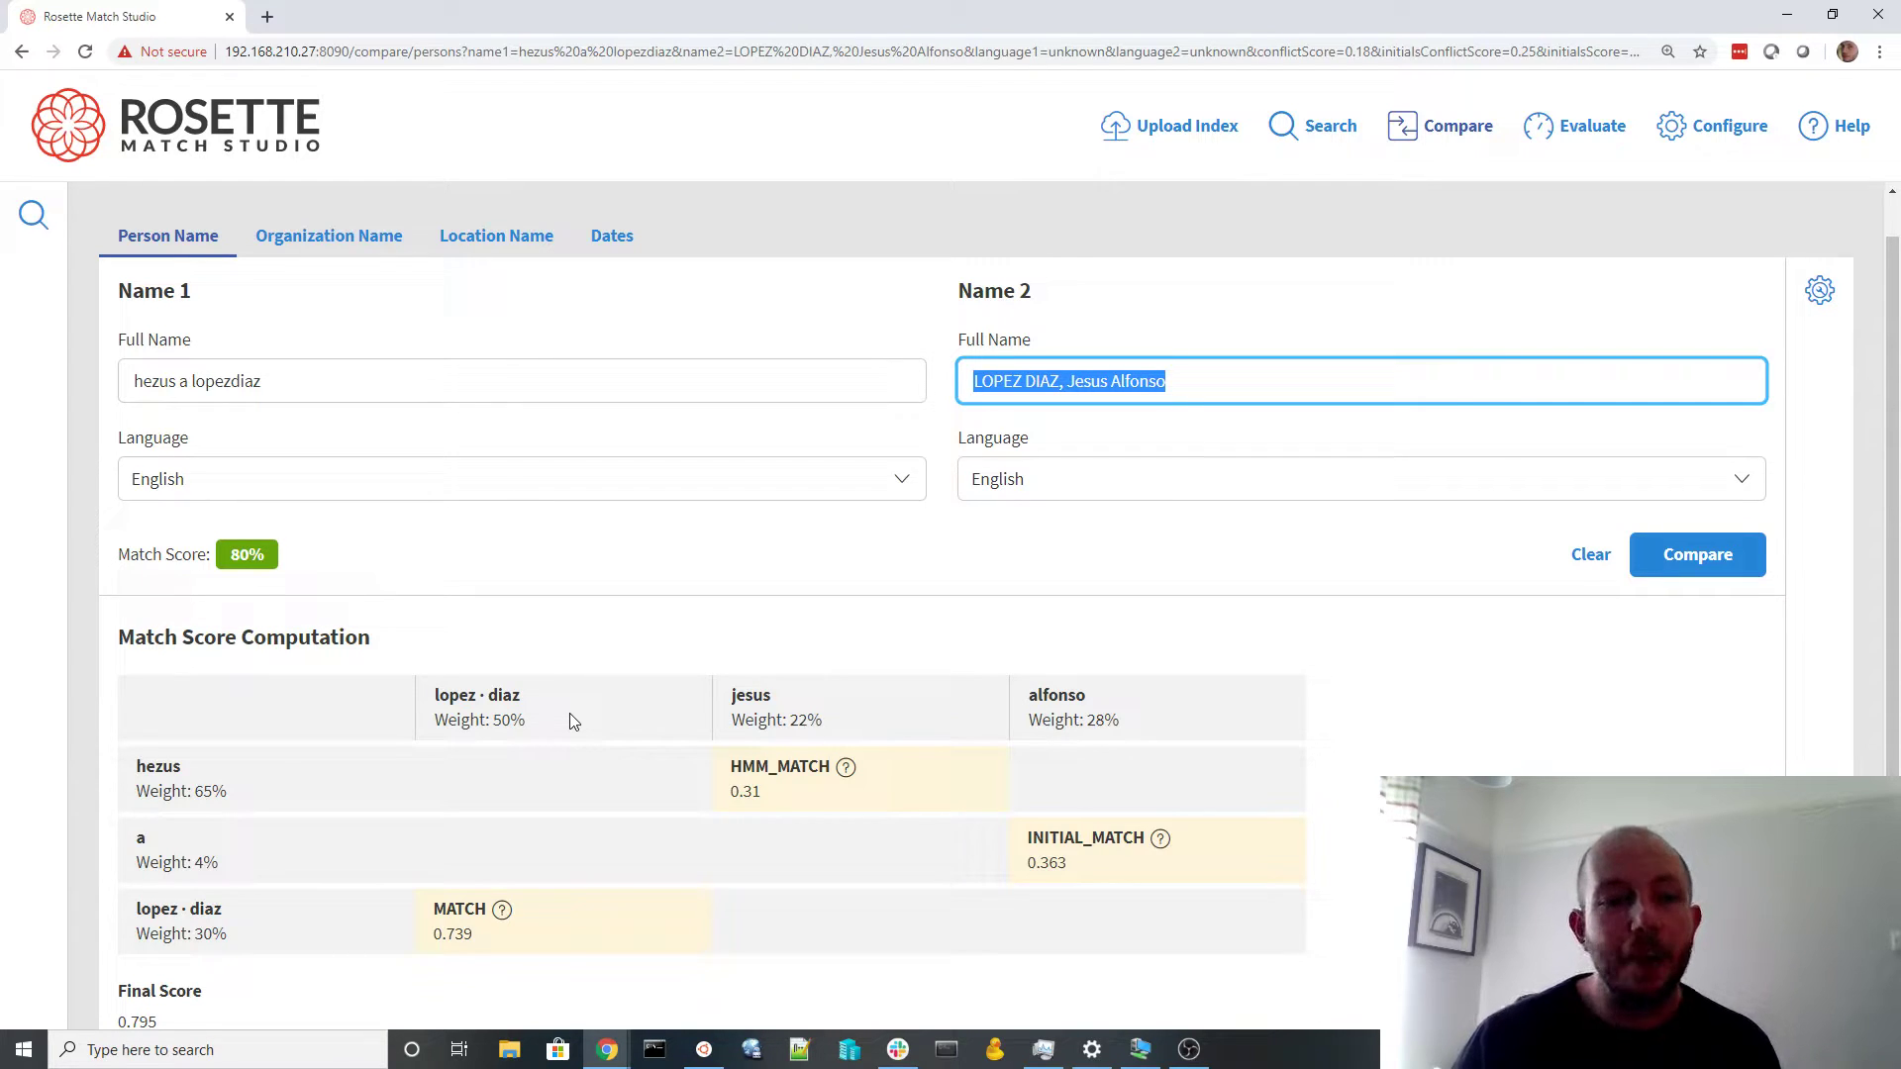
pyautogui.scroll(-1, 572, 721)
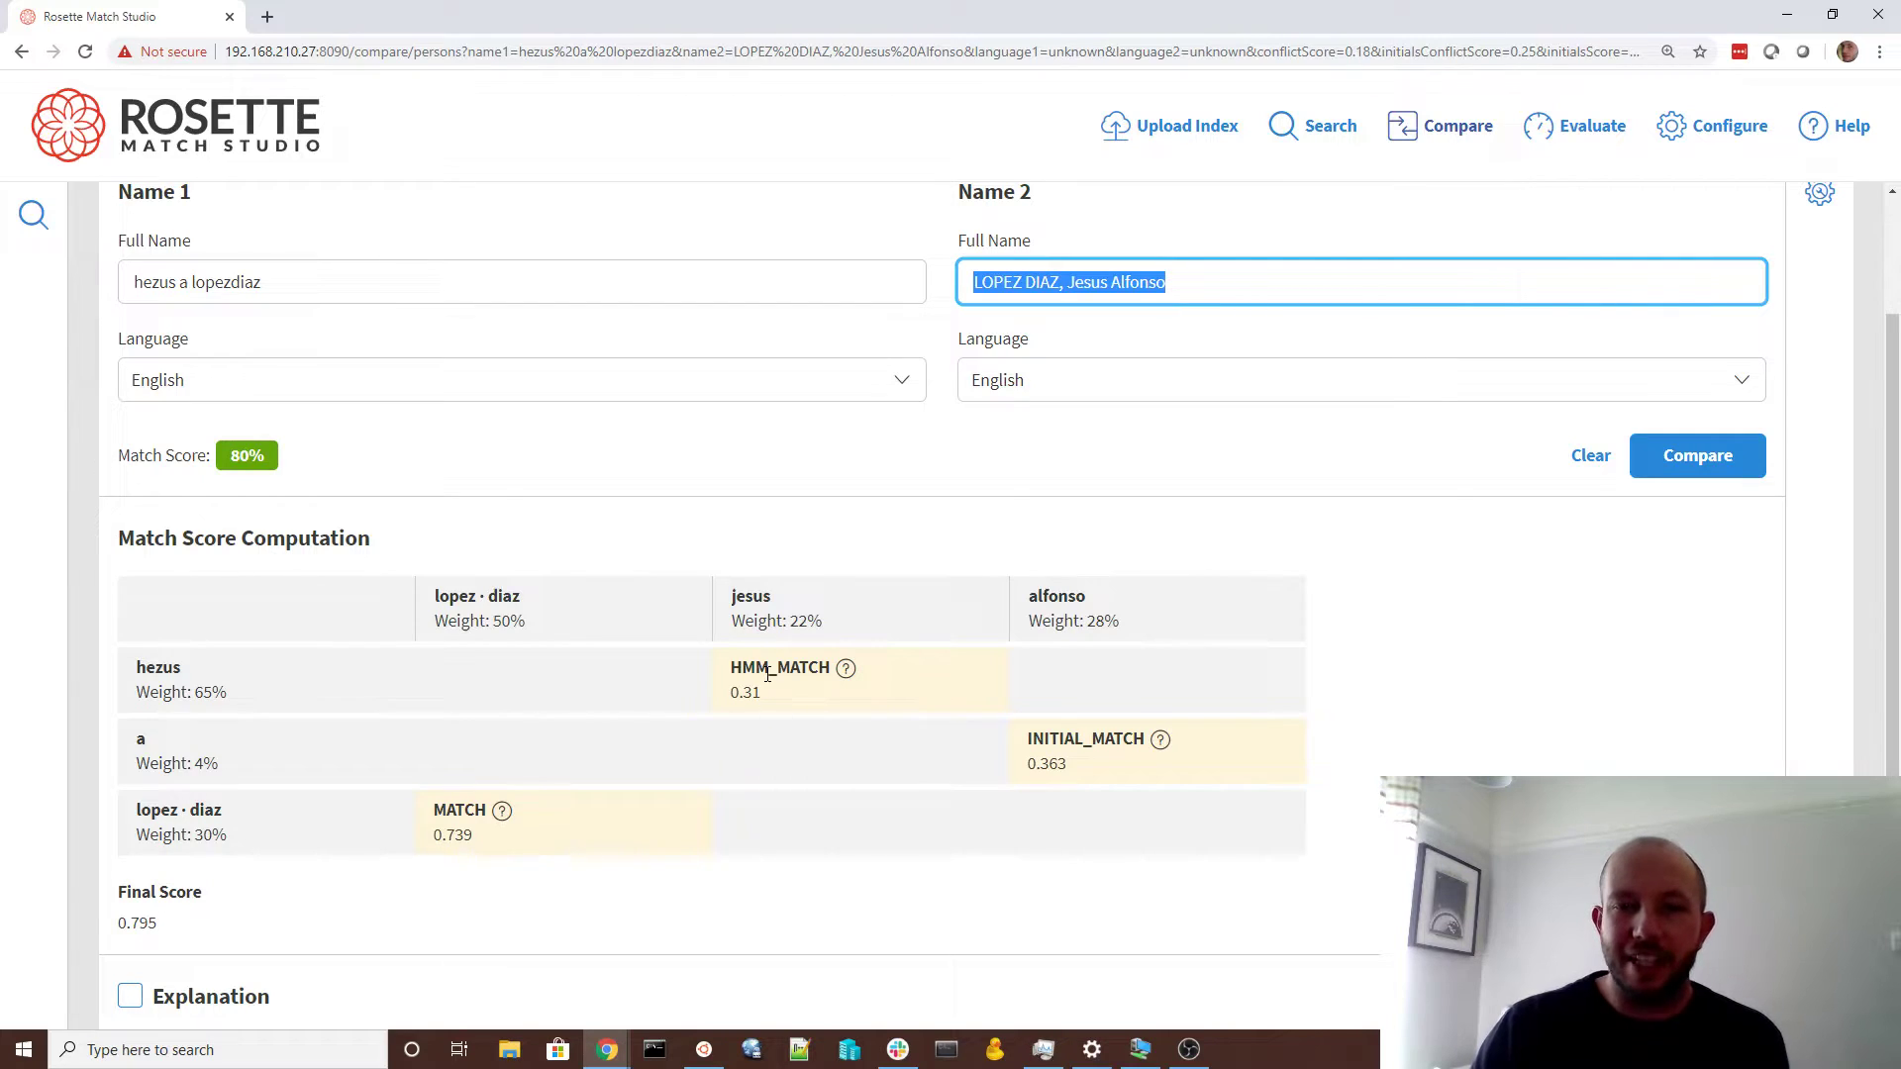
pyautogui.moveTo(844, 675)
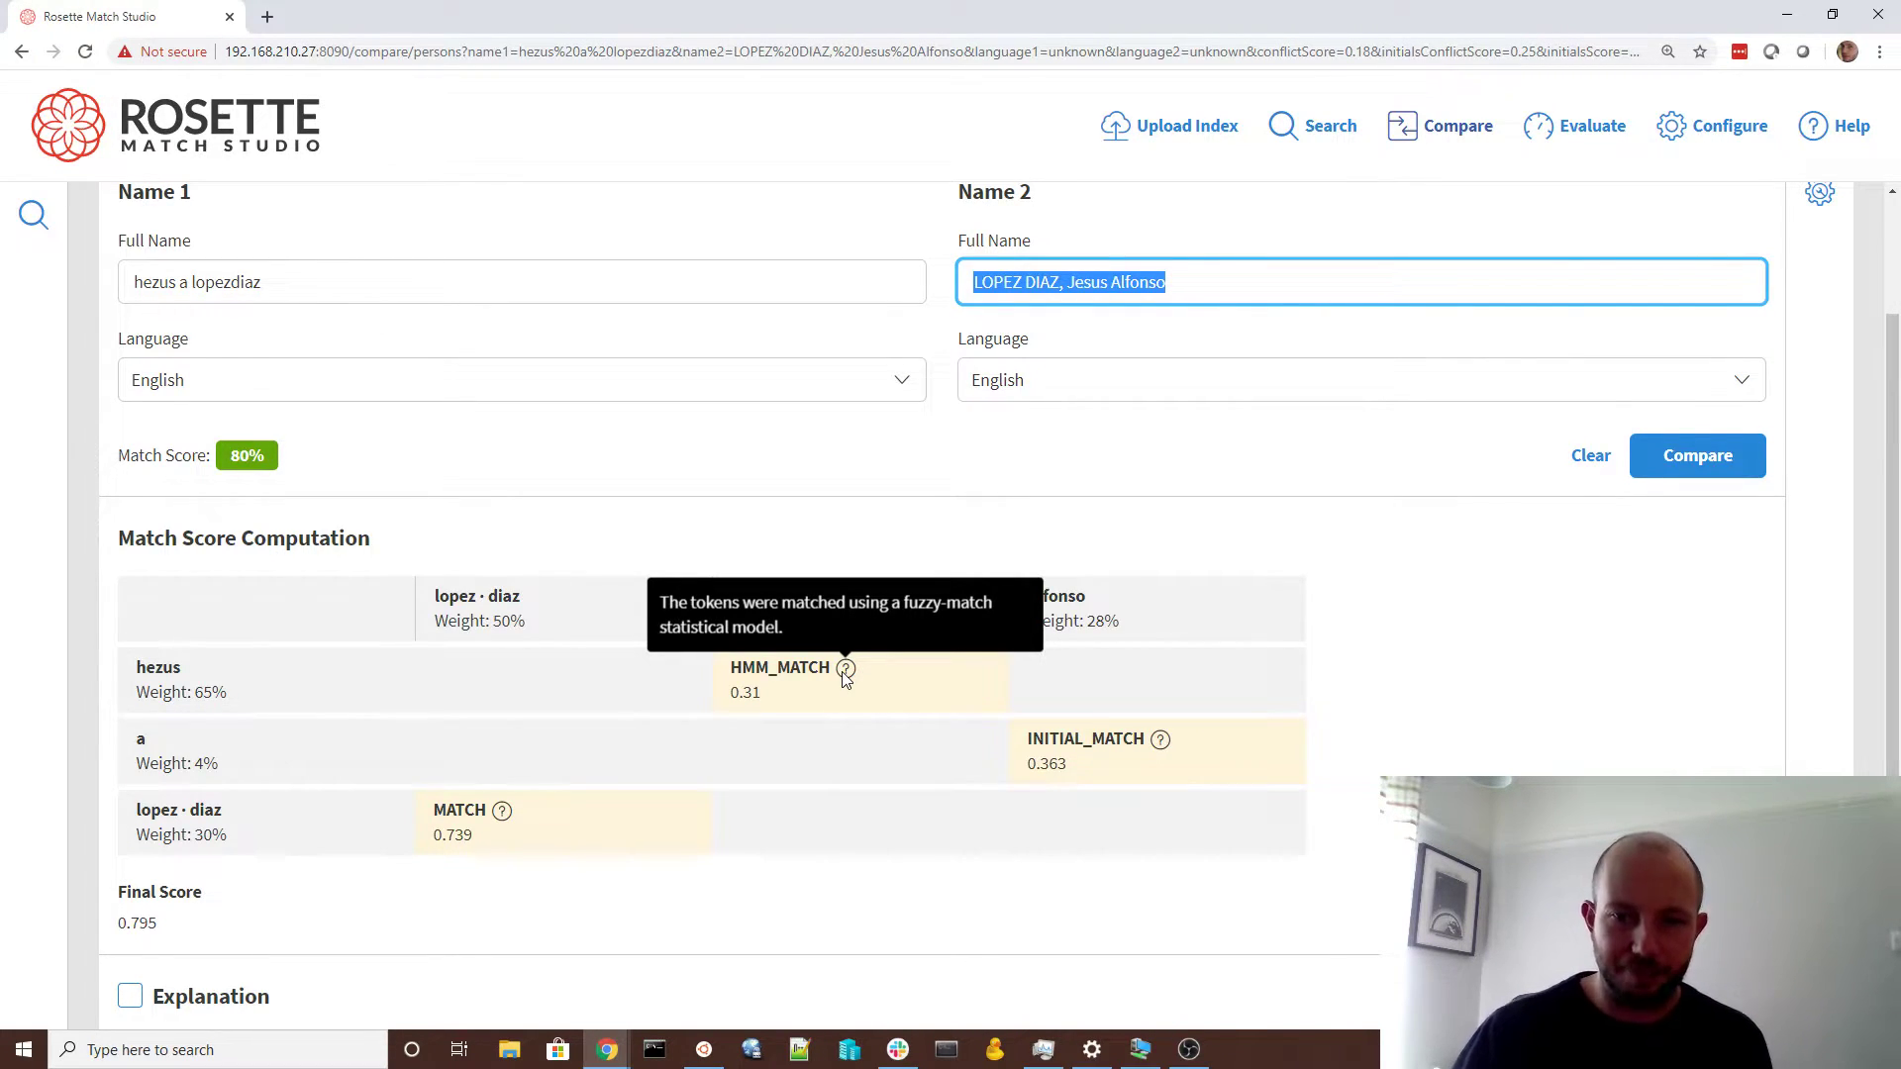
pyautogui.moveTo(1155, 752)
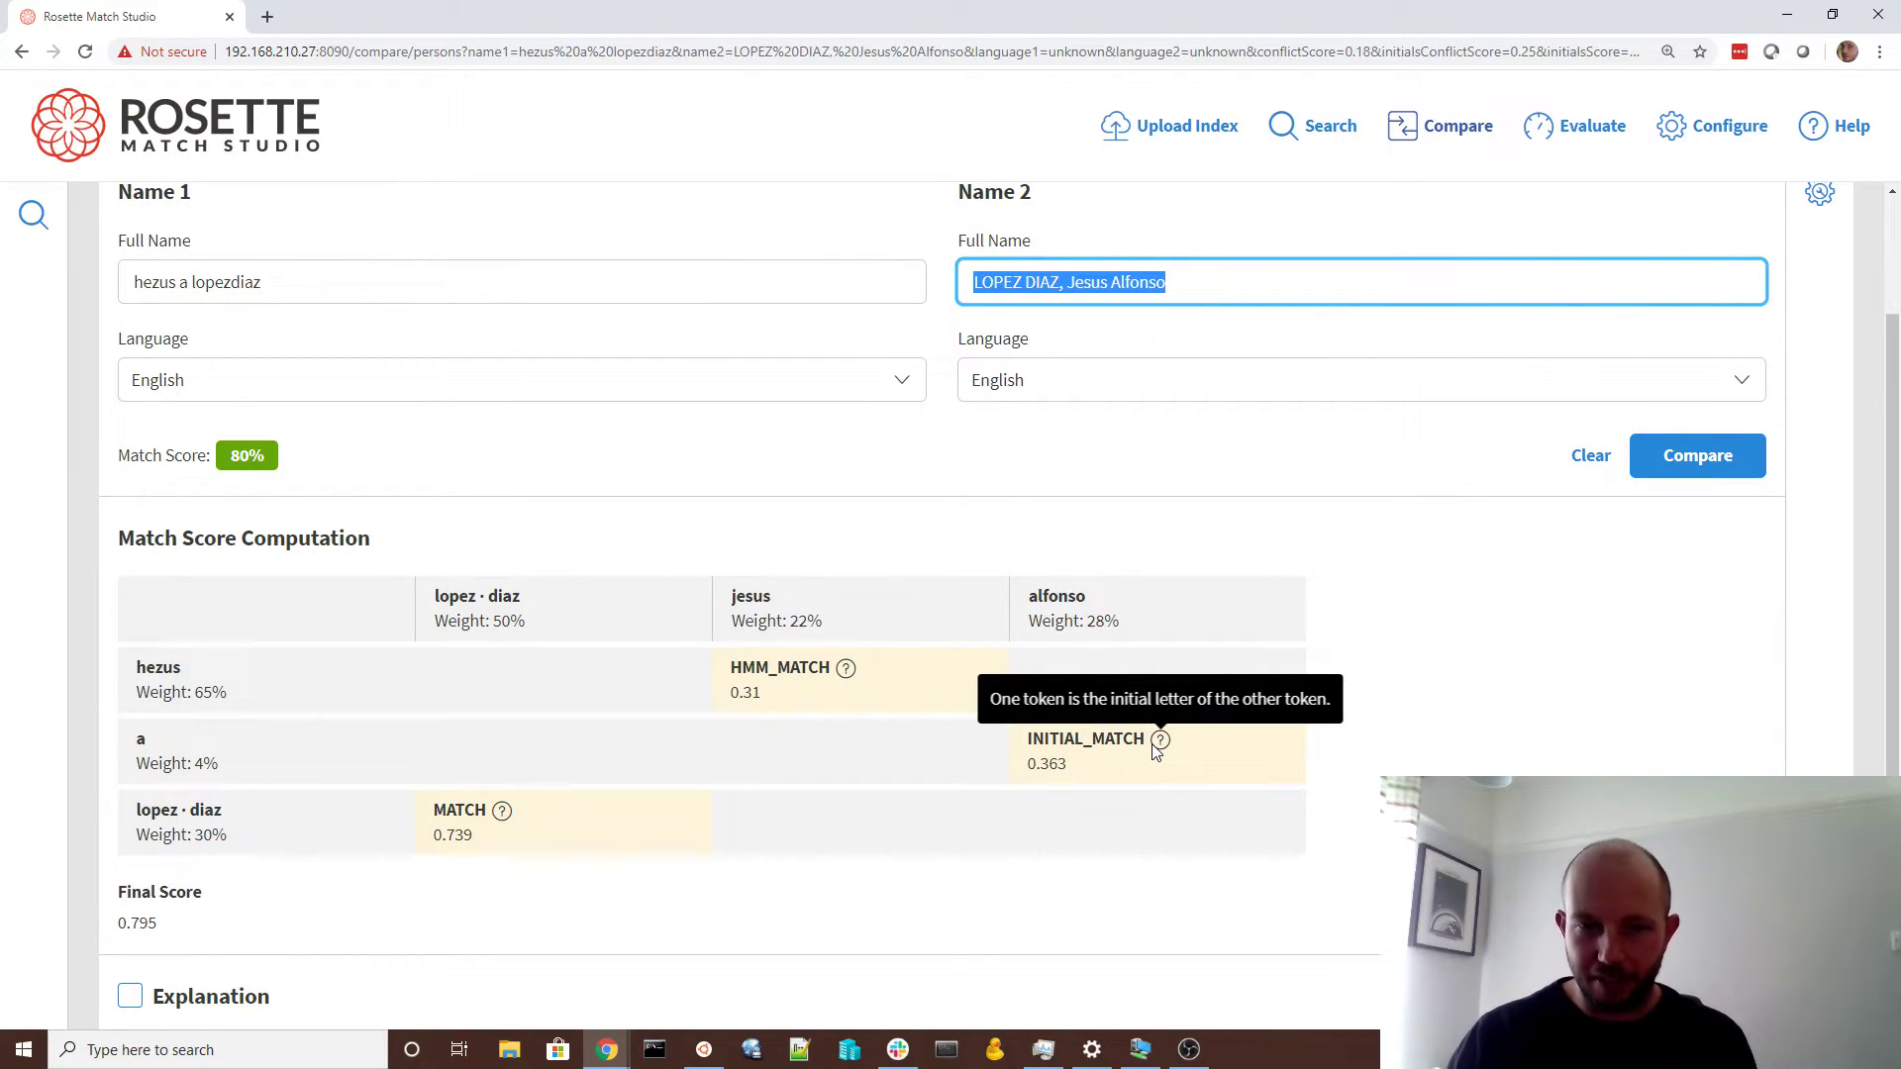
pyautogui.moveTo(503, 823)
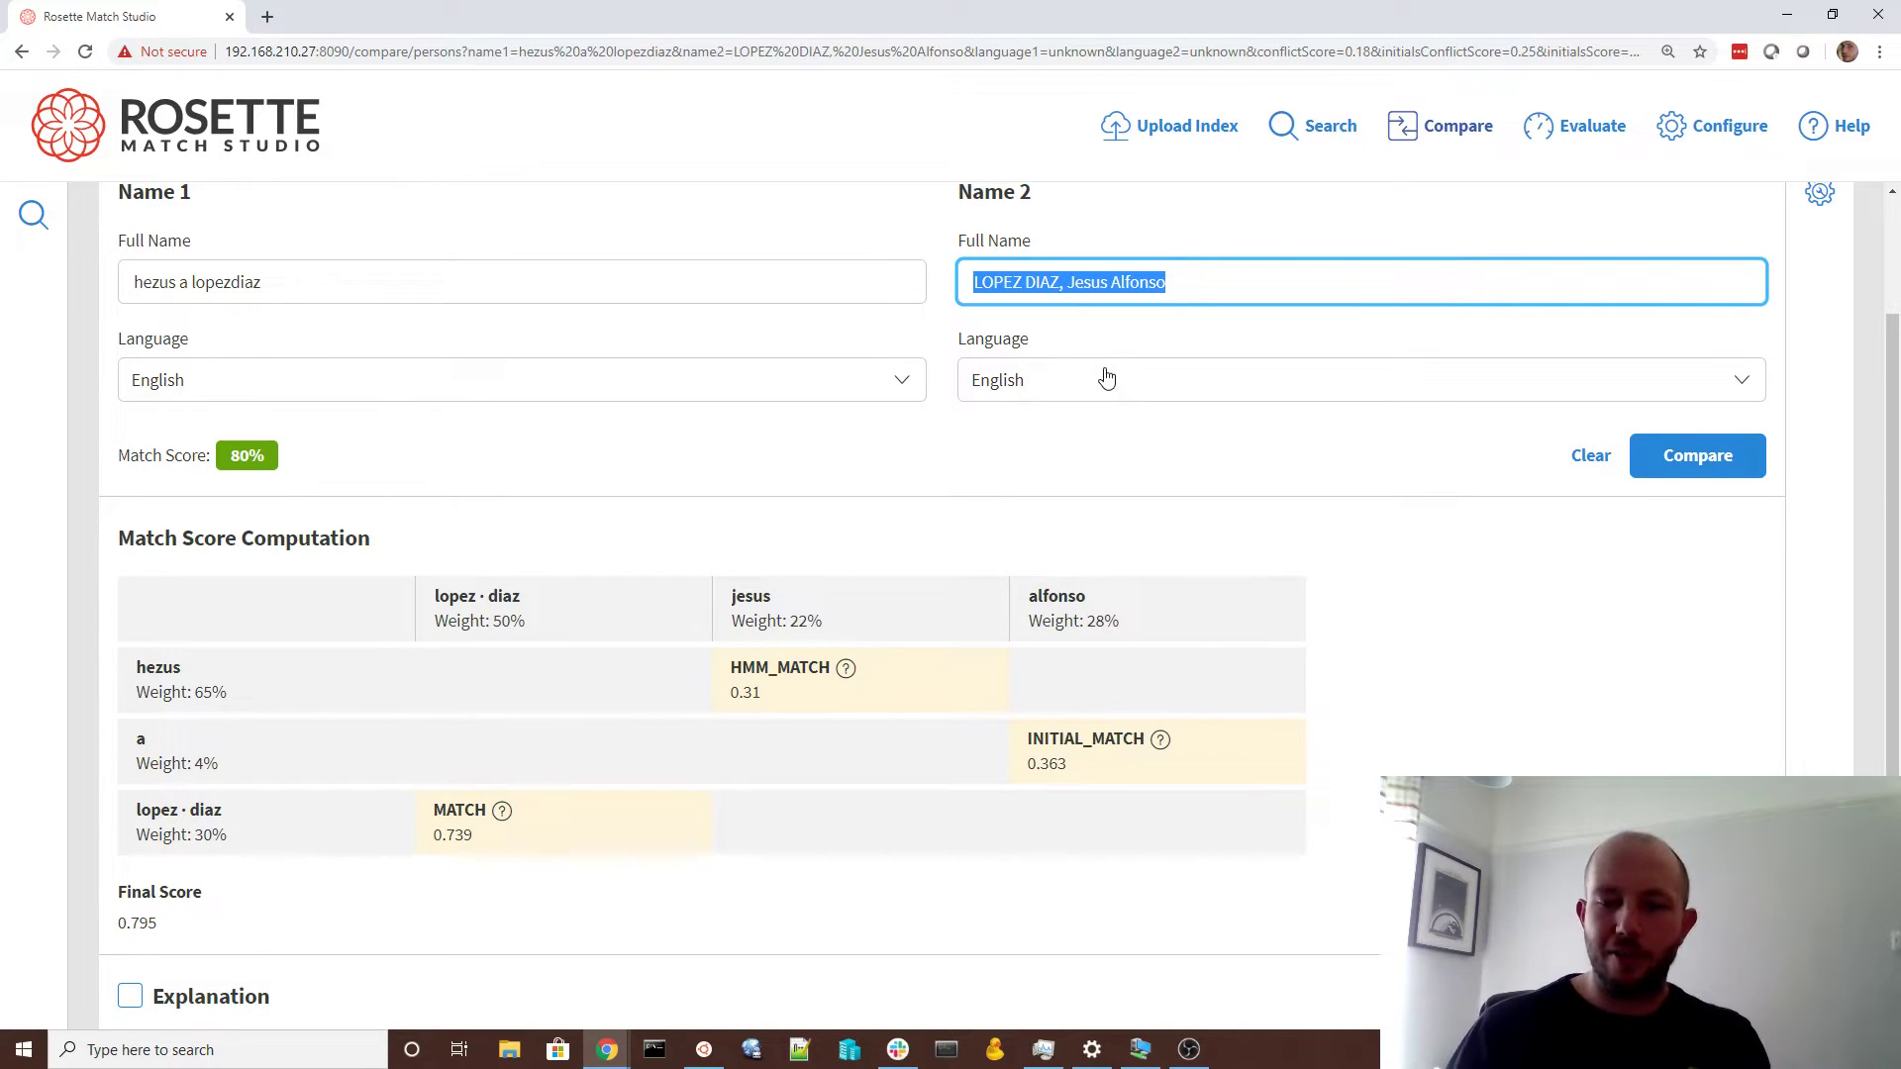
pyautogui.press('BackSpace')
pyautogui.hotkey('shift', 'Tab')
pyautogui.hotkey('shift', 'Tab')
pyautogui.press('BackSpace')
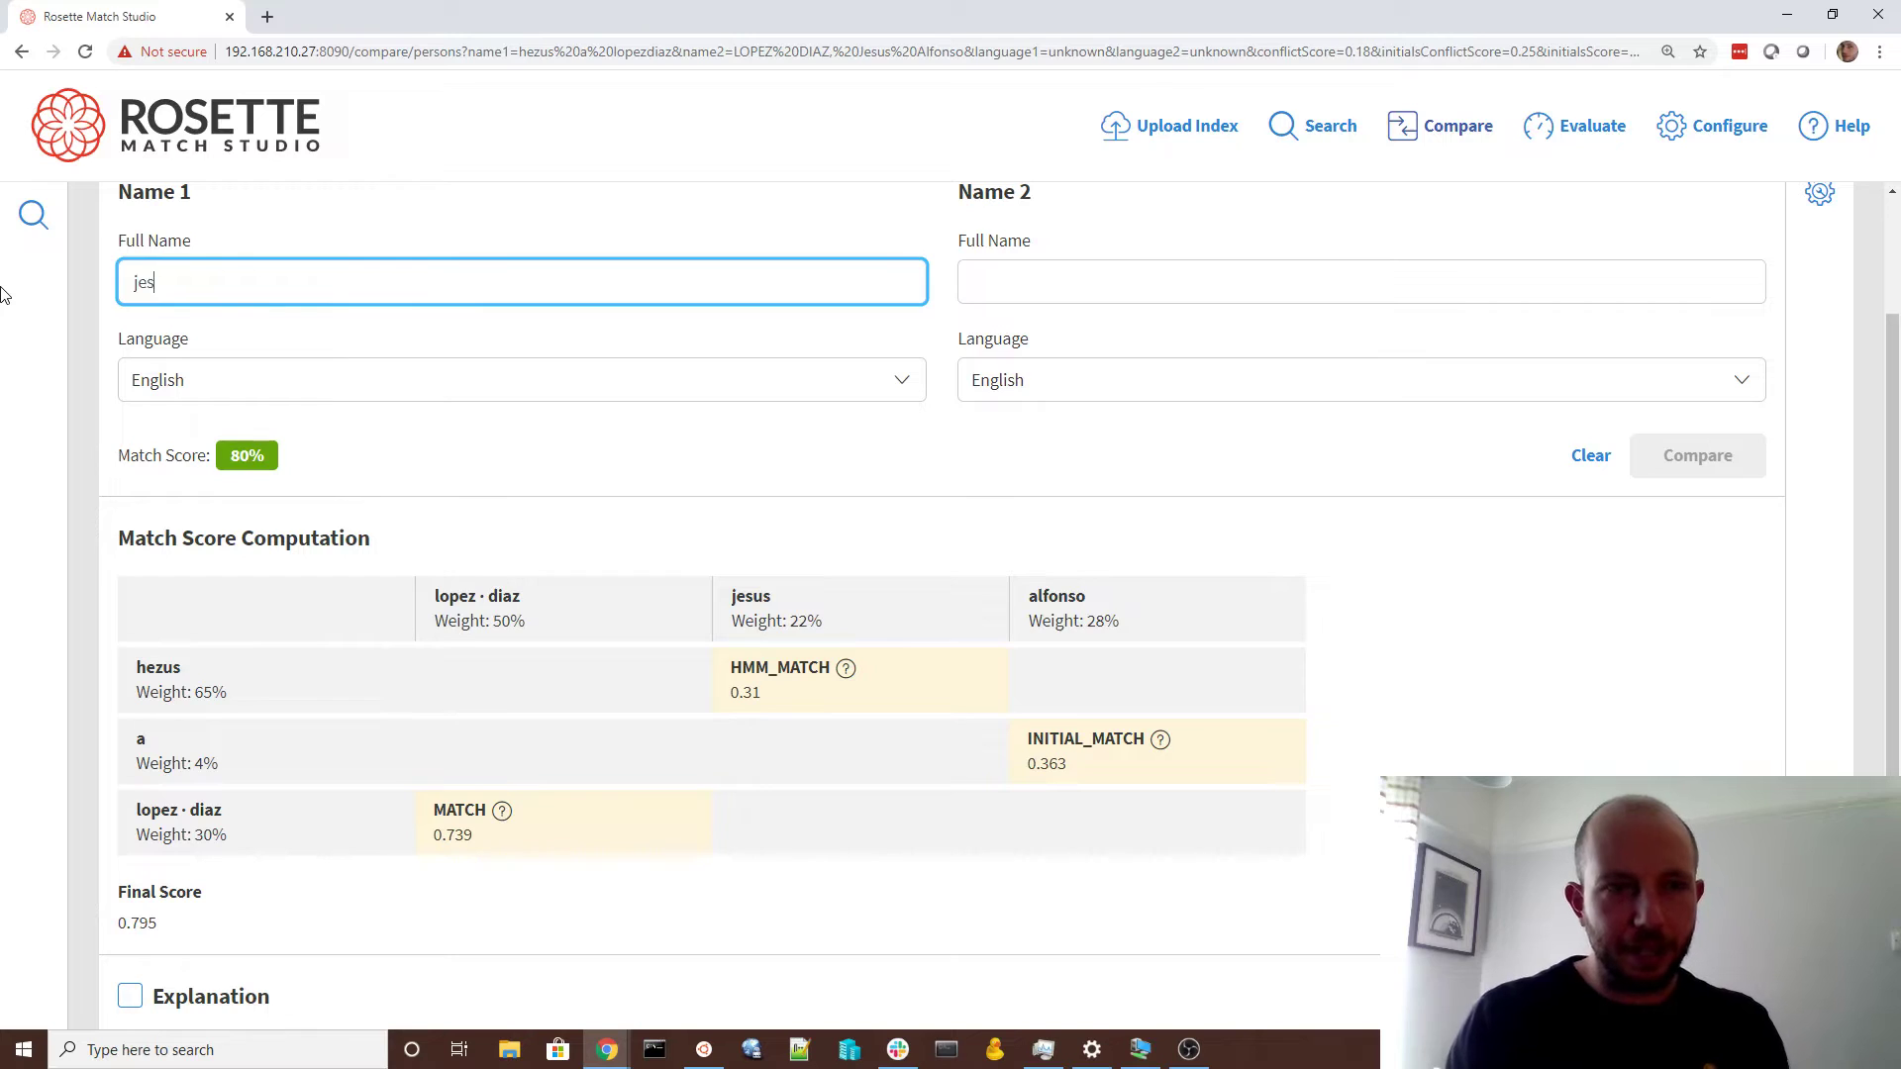
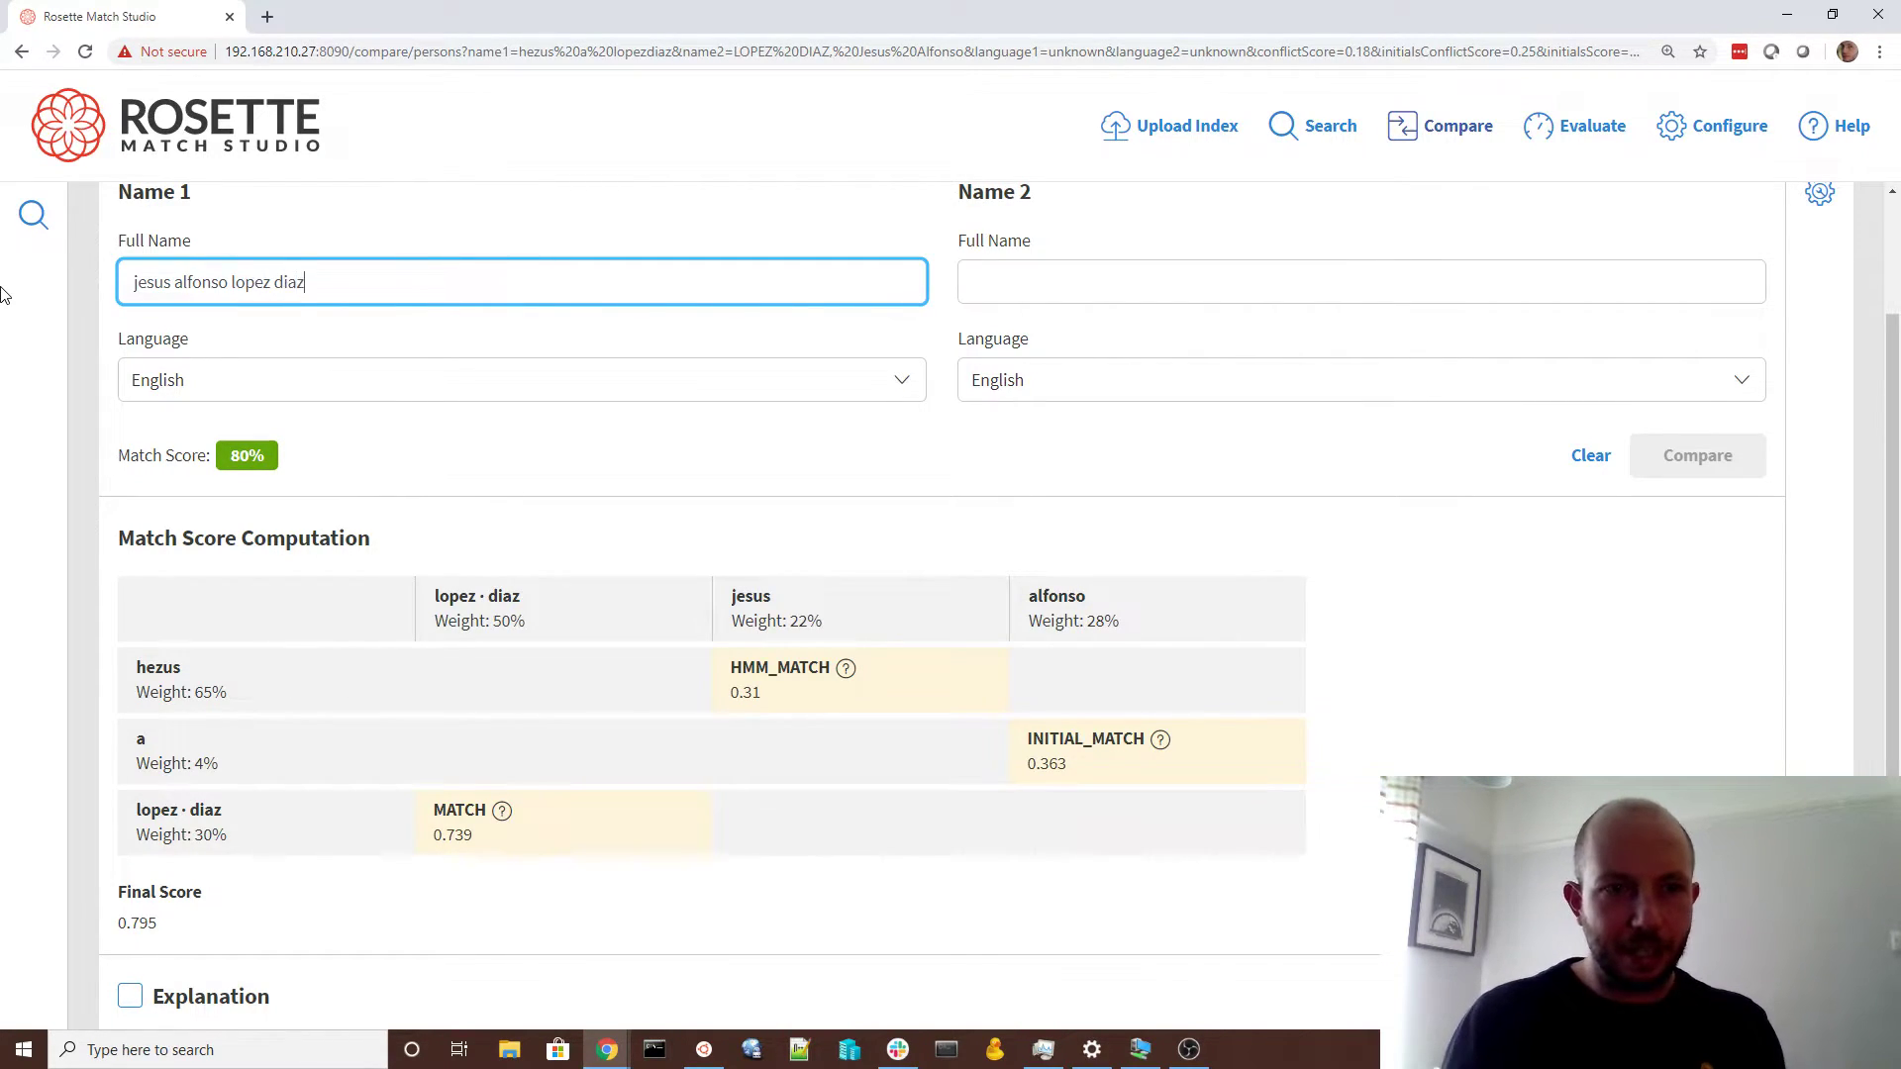
pyautogui.hotkey('ctrl', 'a')
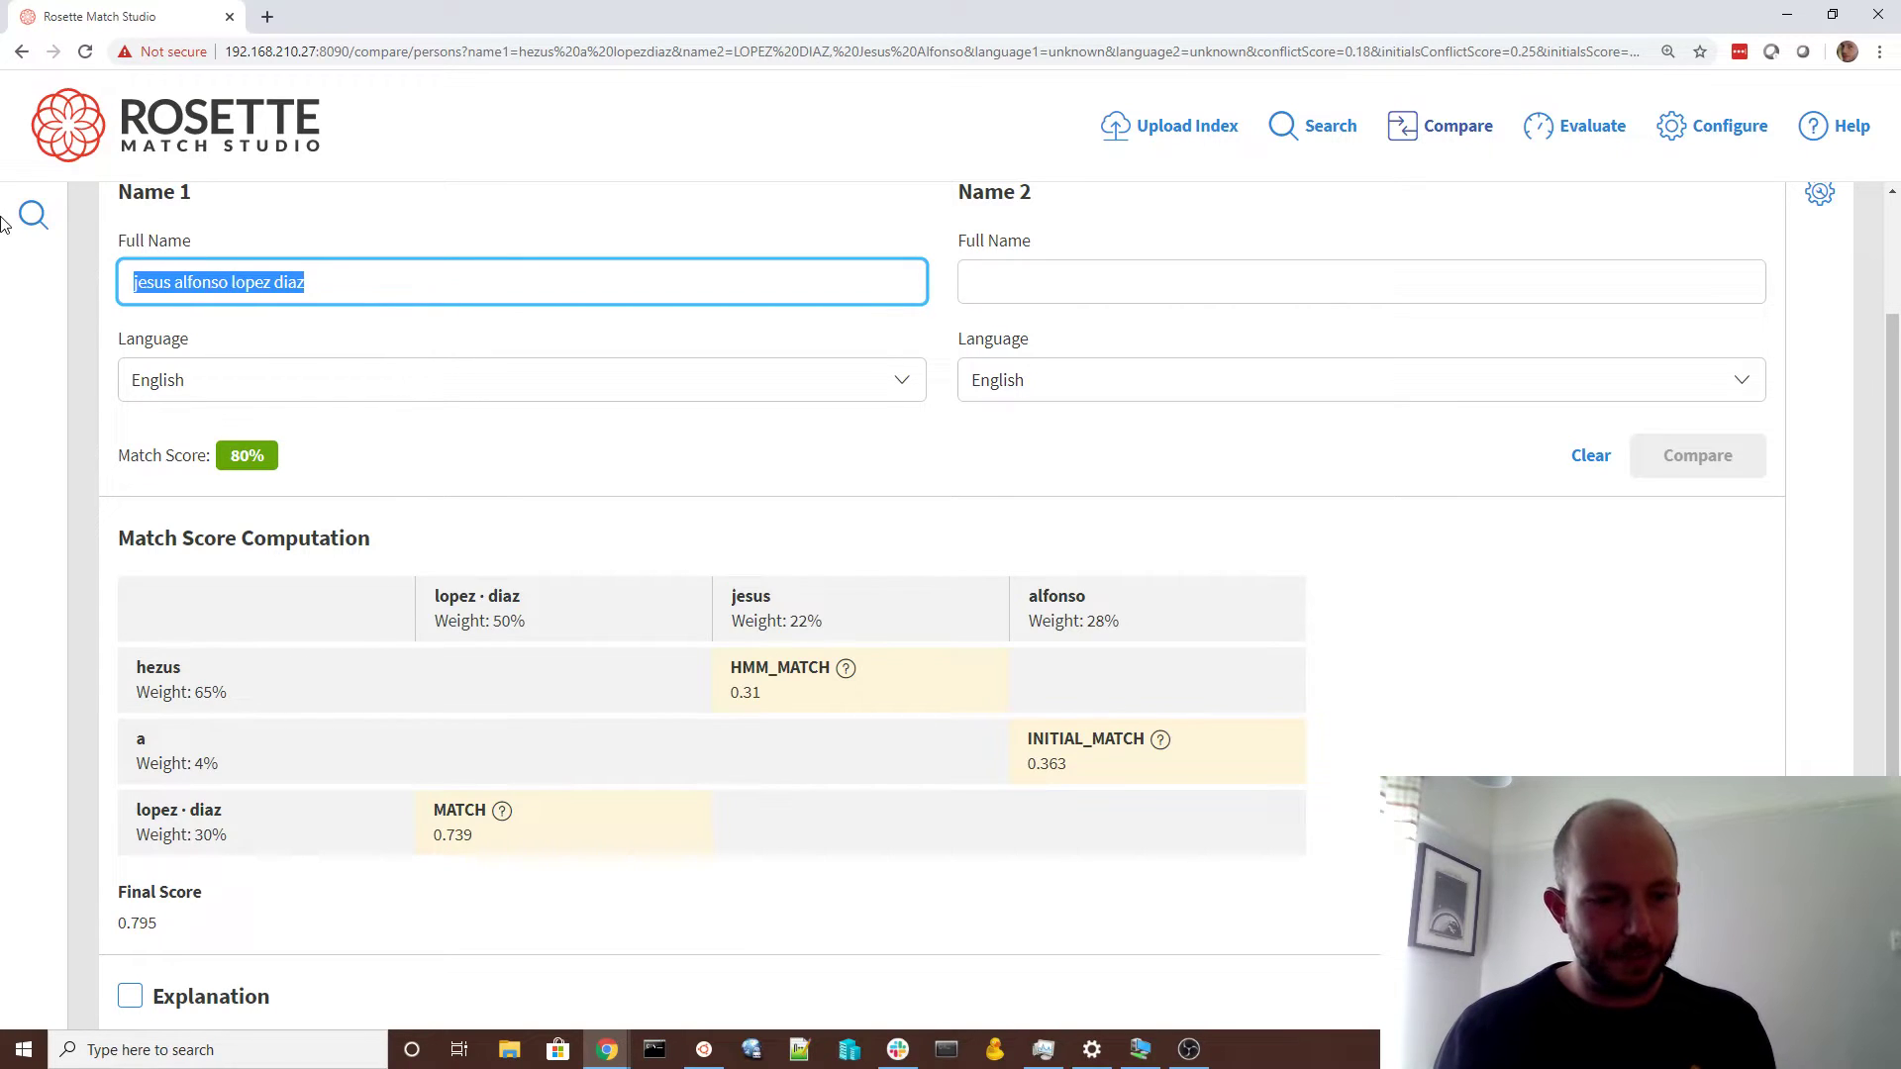
pyautogui.hotkey('ctrl', 'c')
pyautogui.click(1078, 280)
pyautogui.hotkey('ctrl', 'v')
pyautogui.click(1710, 455)
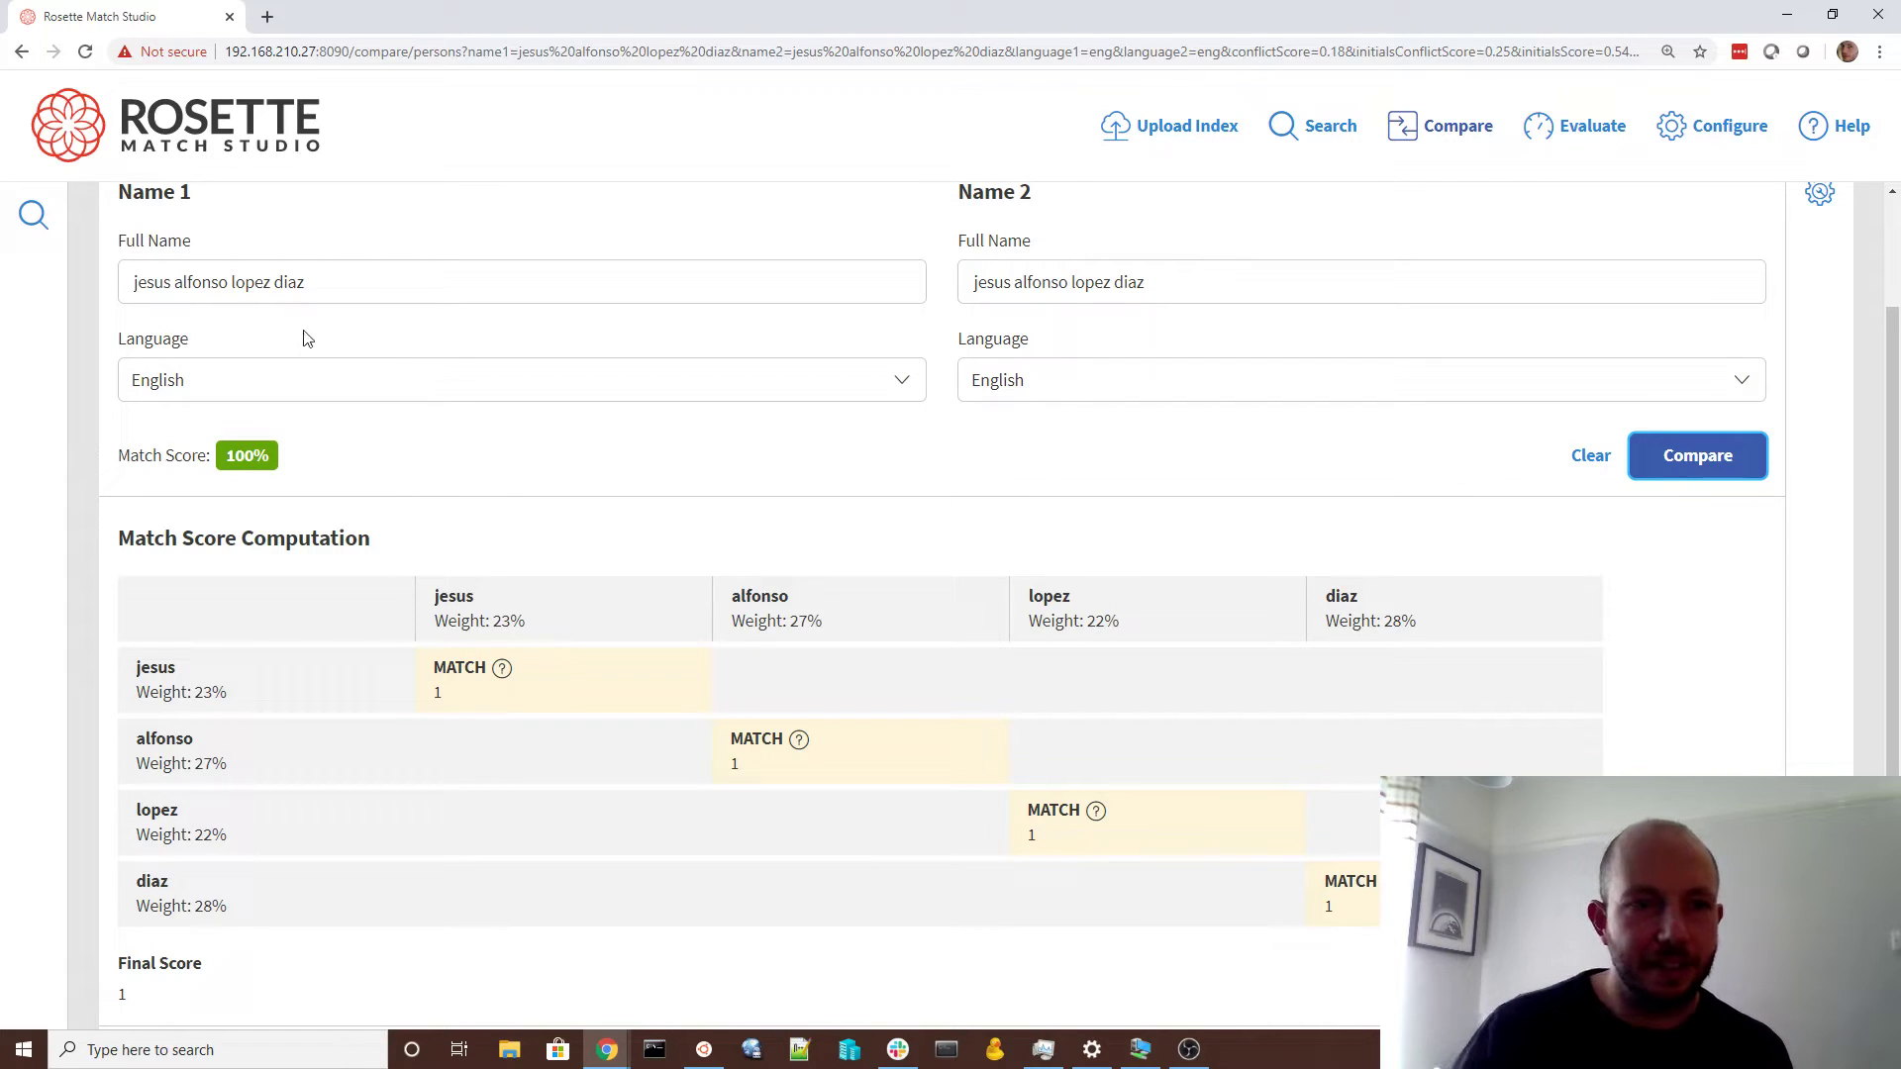
pyautogui.click(278, 286)
pyautogui.press('BackSpace')
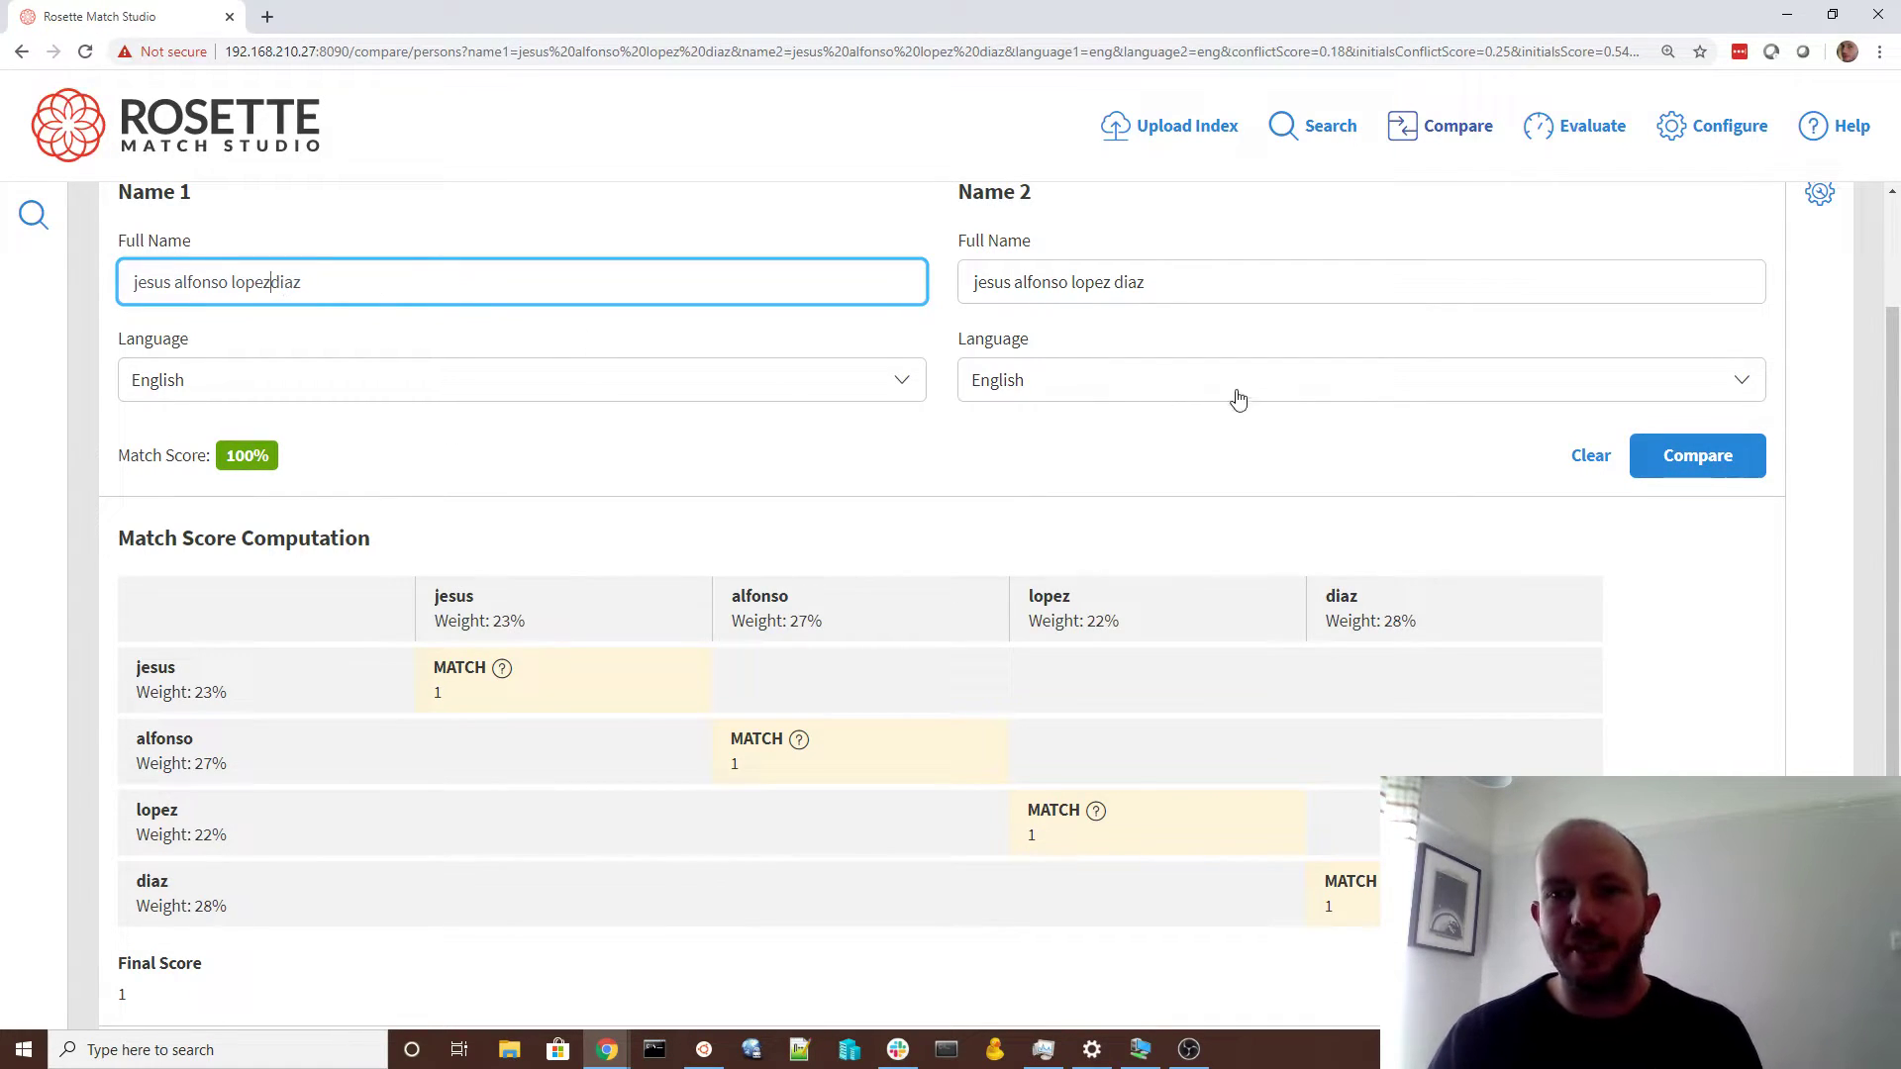
pyautogui.click(1710, 480)
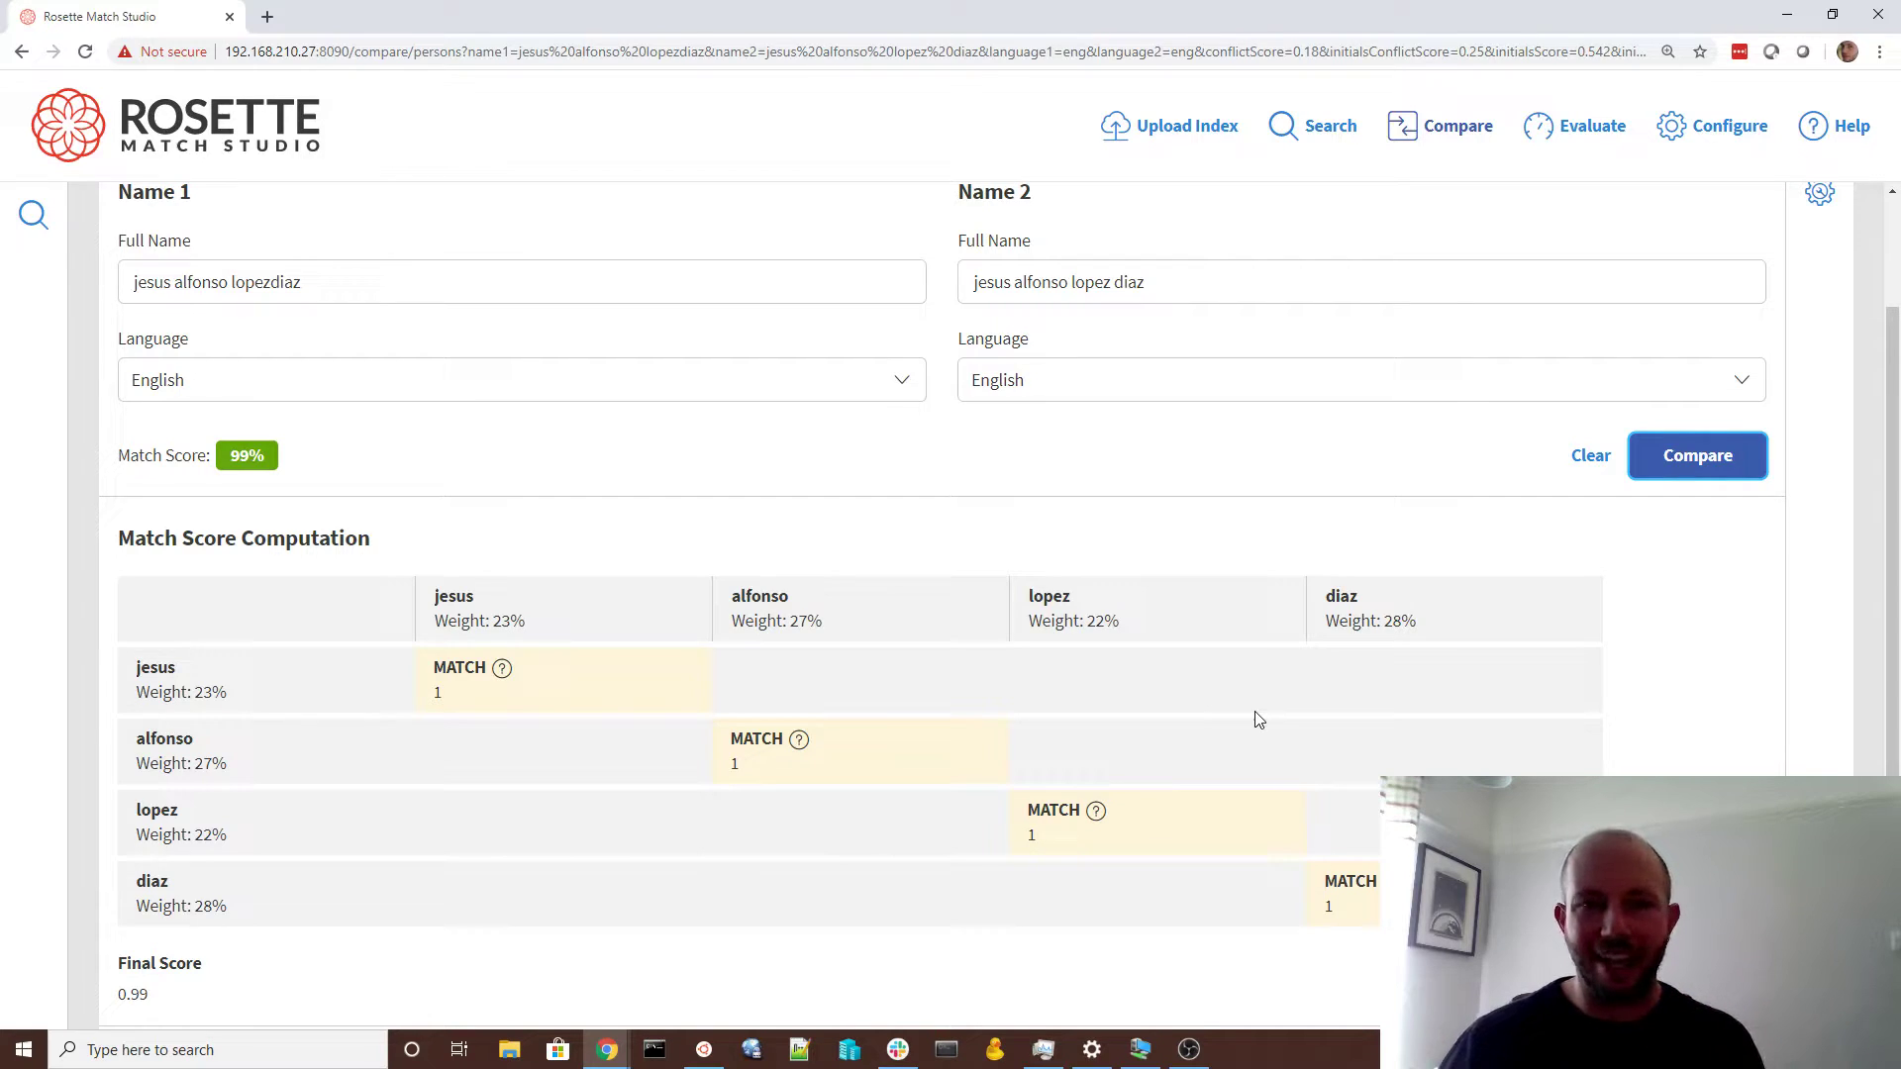
# Shorten 'alfonso' to the initial 'a' in the first name and compare again
pyautogui.doubleClick(208, 281)
pyautogui.press('BackSpace')
pyautogui.write('a')
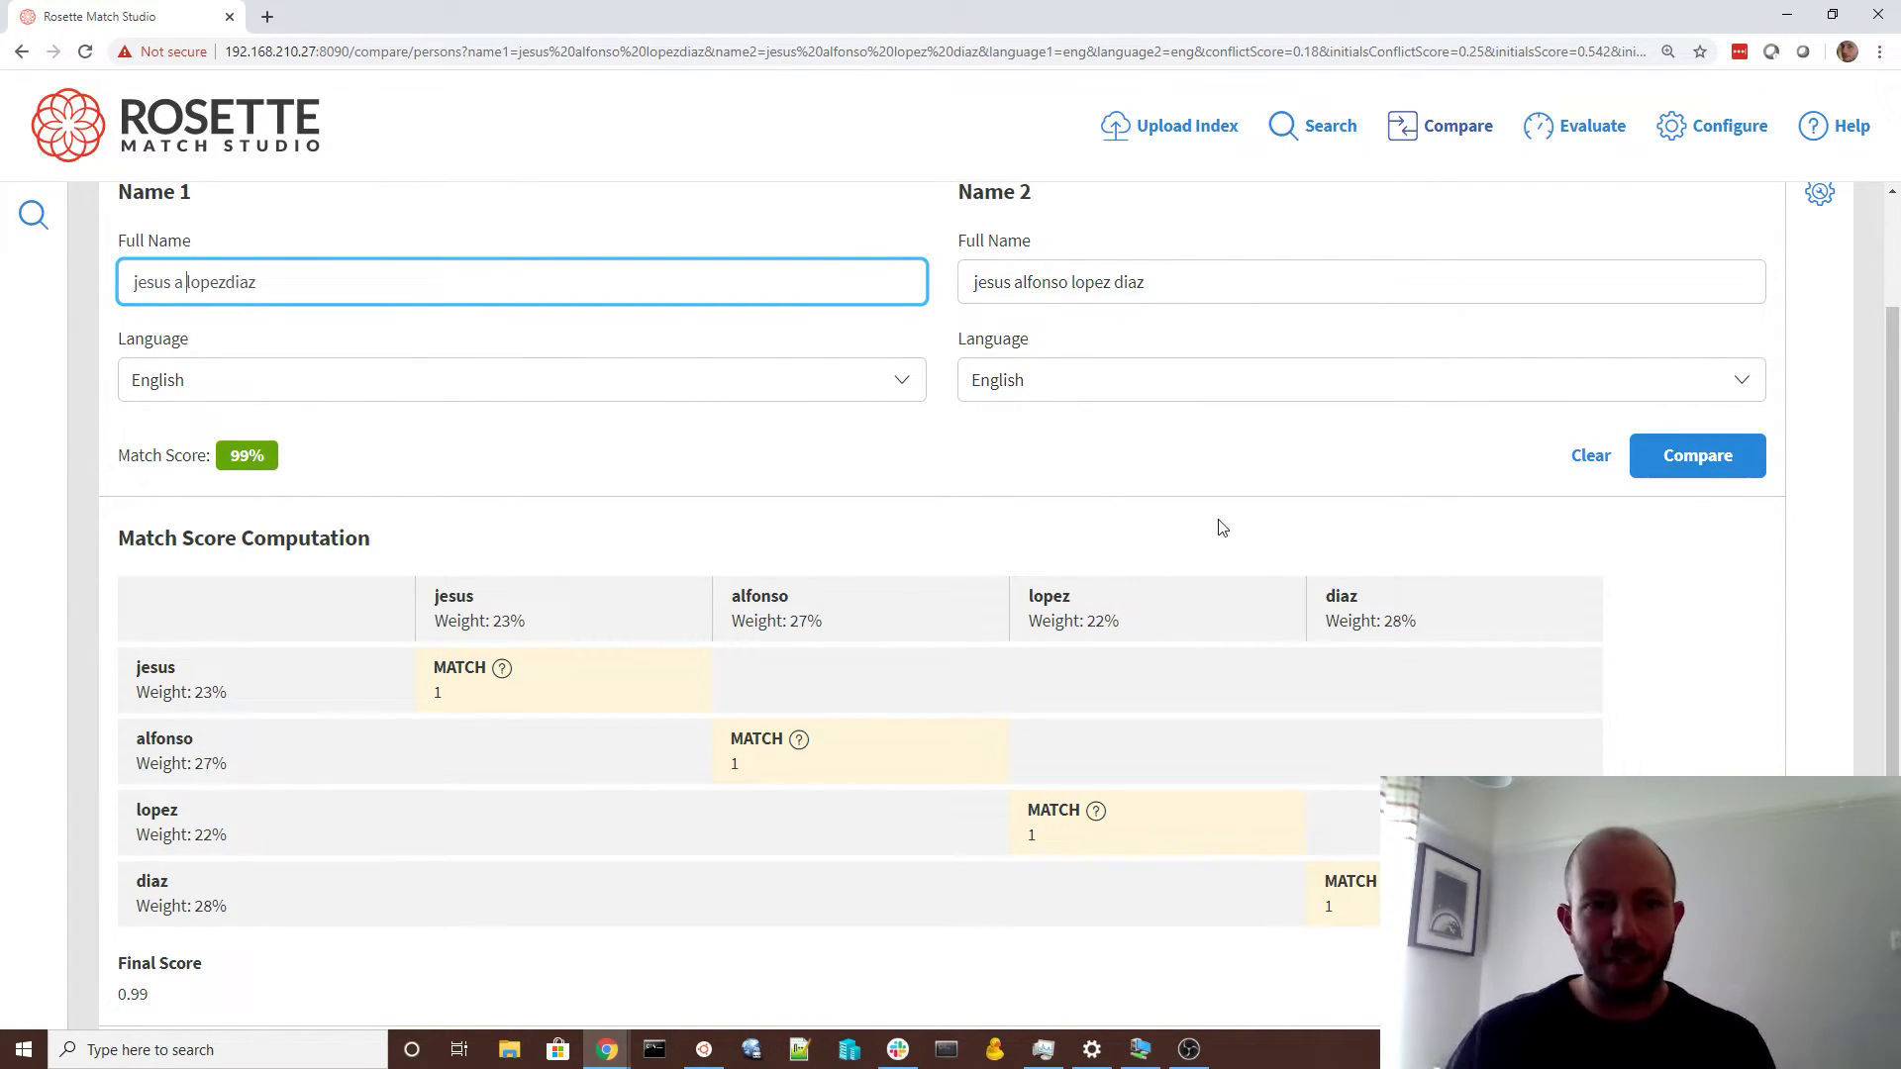
pyautogui.click(1710, 465)
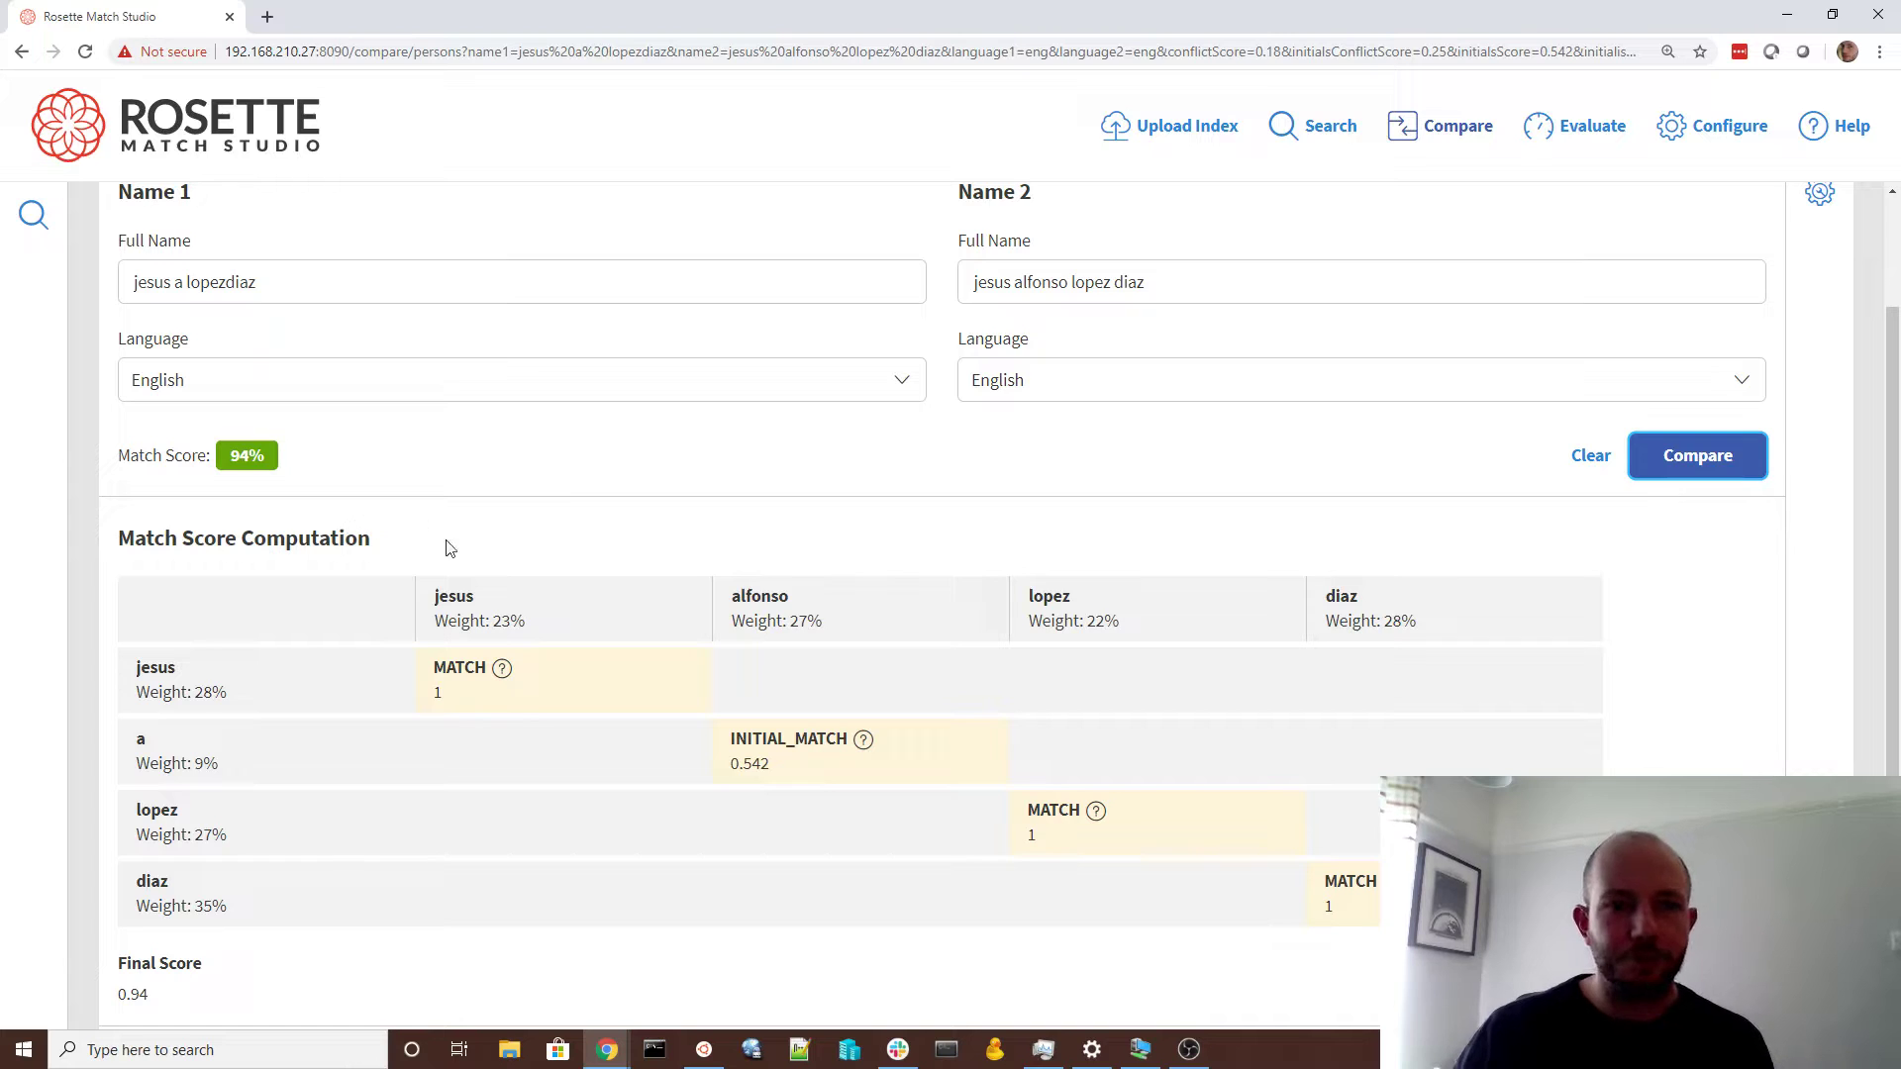
# Respell 'jesus' as 'hezus' in the first name and rerun, scoring 81%
pyautogui.click(144, 282)
pyautogui.doubleClick(163, 287)
pyautogui.write('hezus')
pyautogui.press('Return')
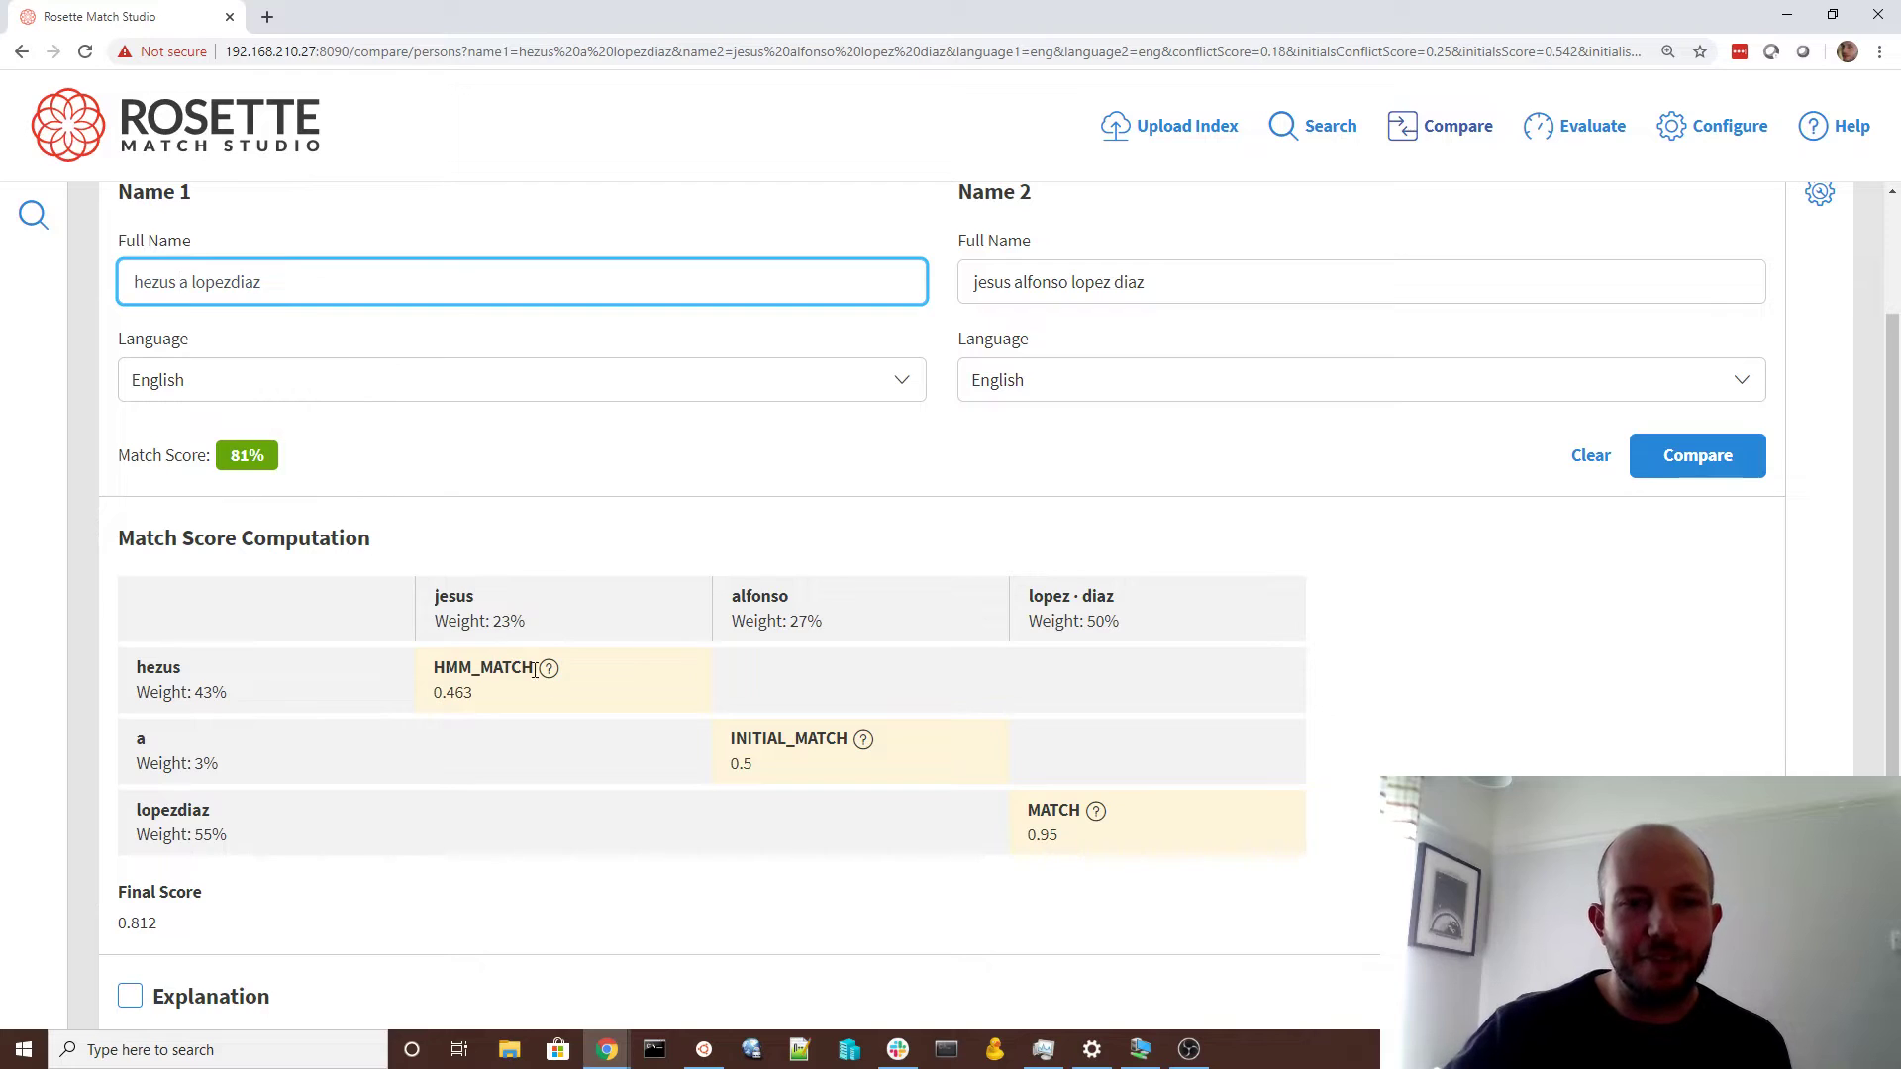
pyautogui.moveTo(550, 673)
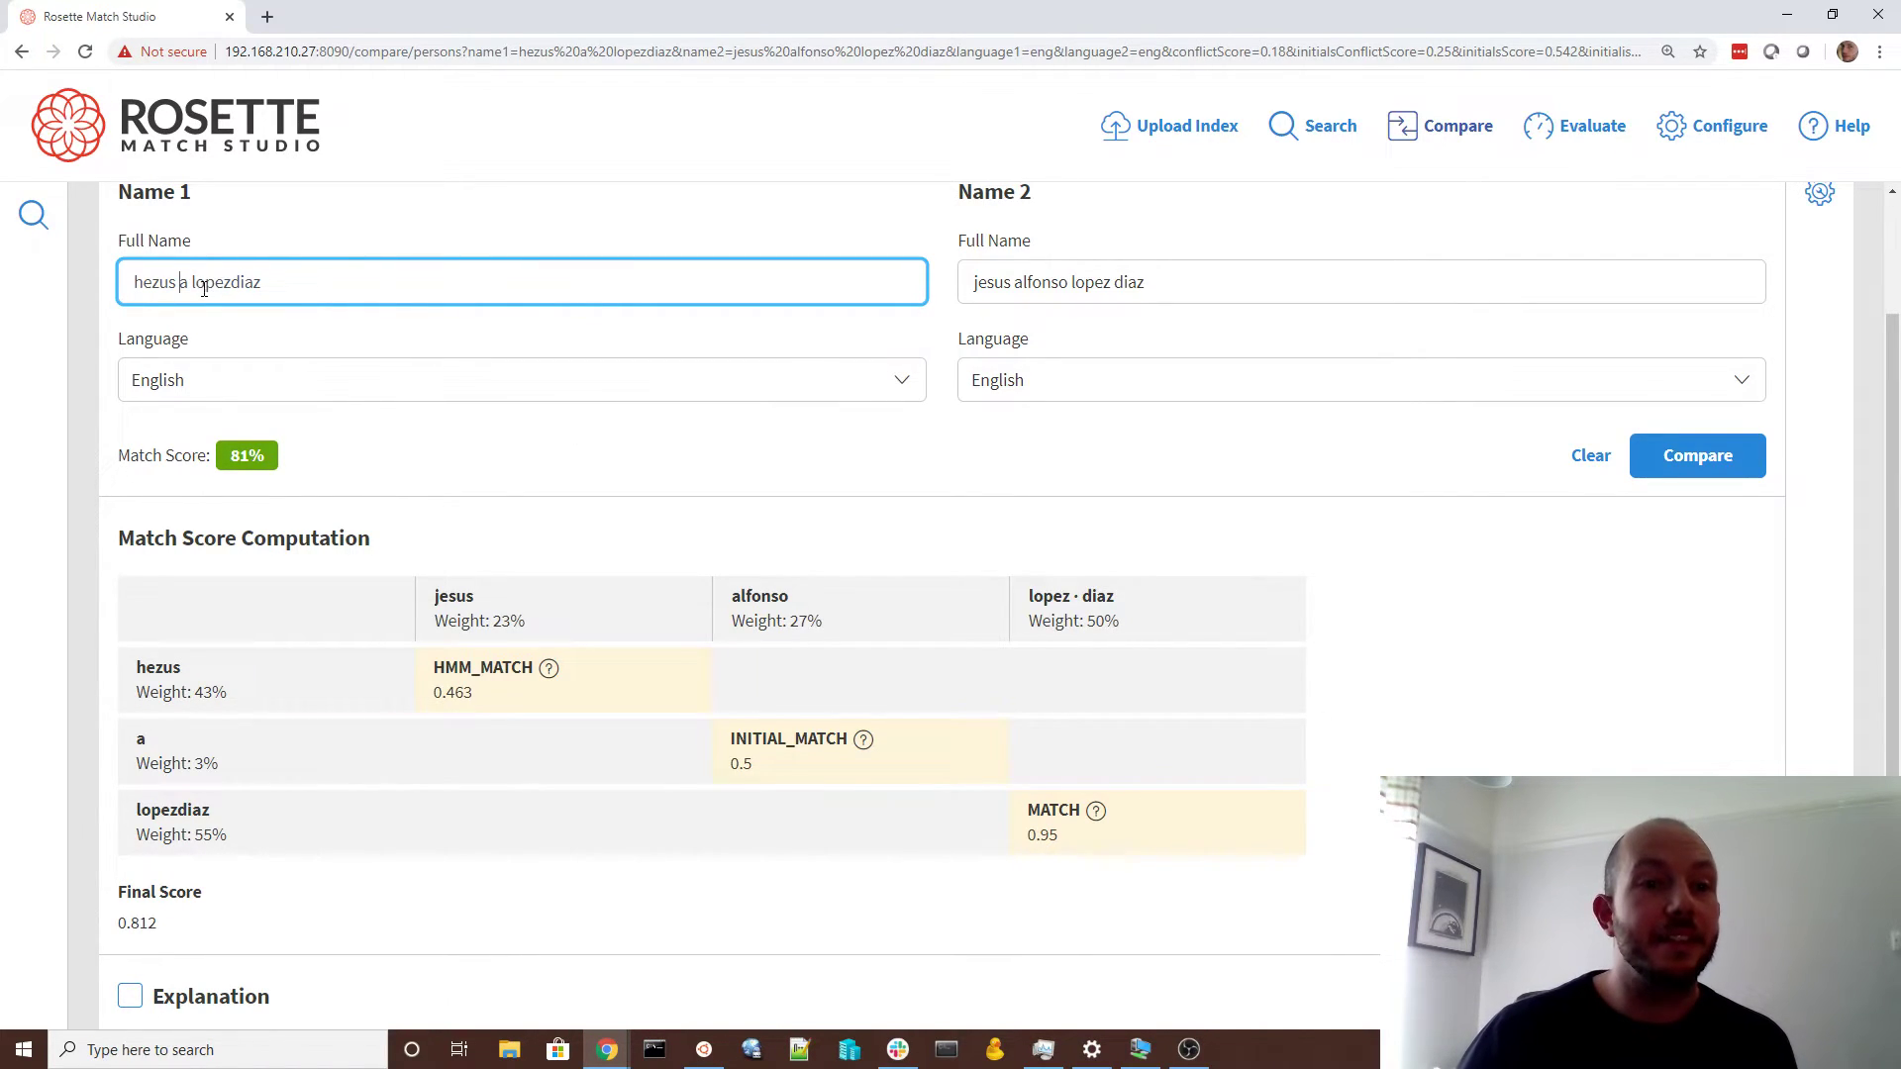
# Transpose the surname to 'lpoezdiaz' in the first name and compare again
pyautogui.moveTo(194, 285); pyautogui.dragTo(211, 282)
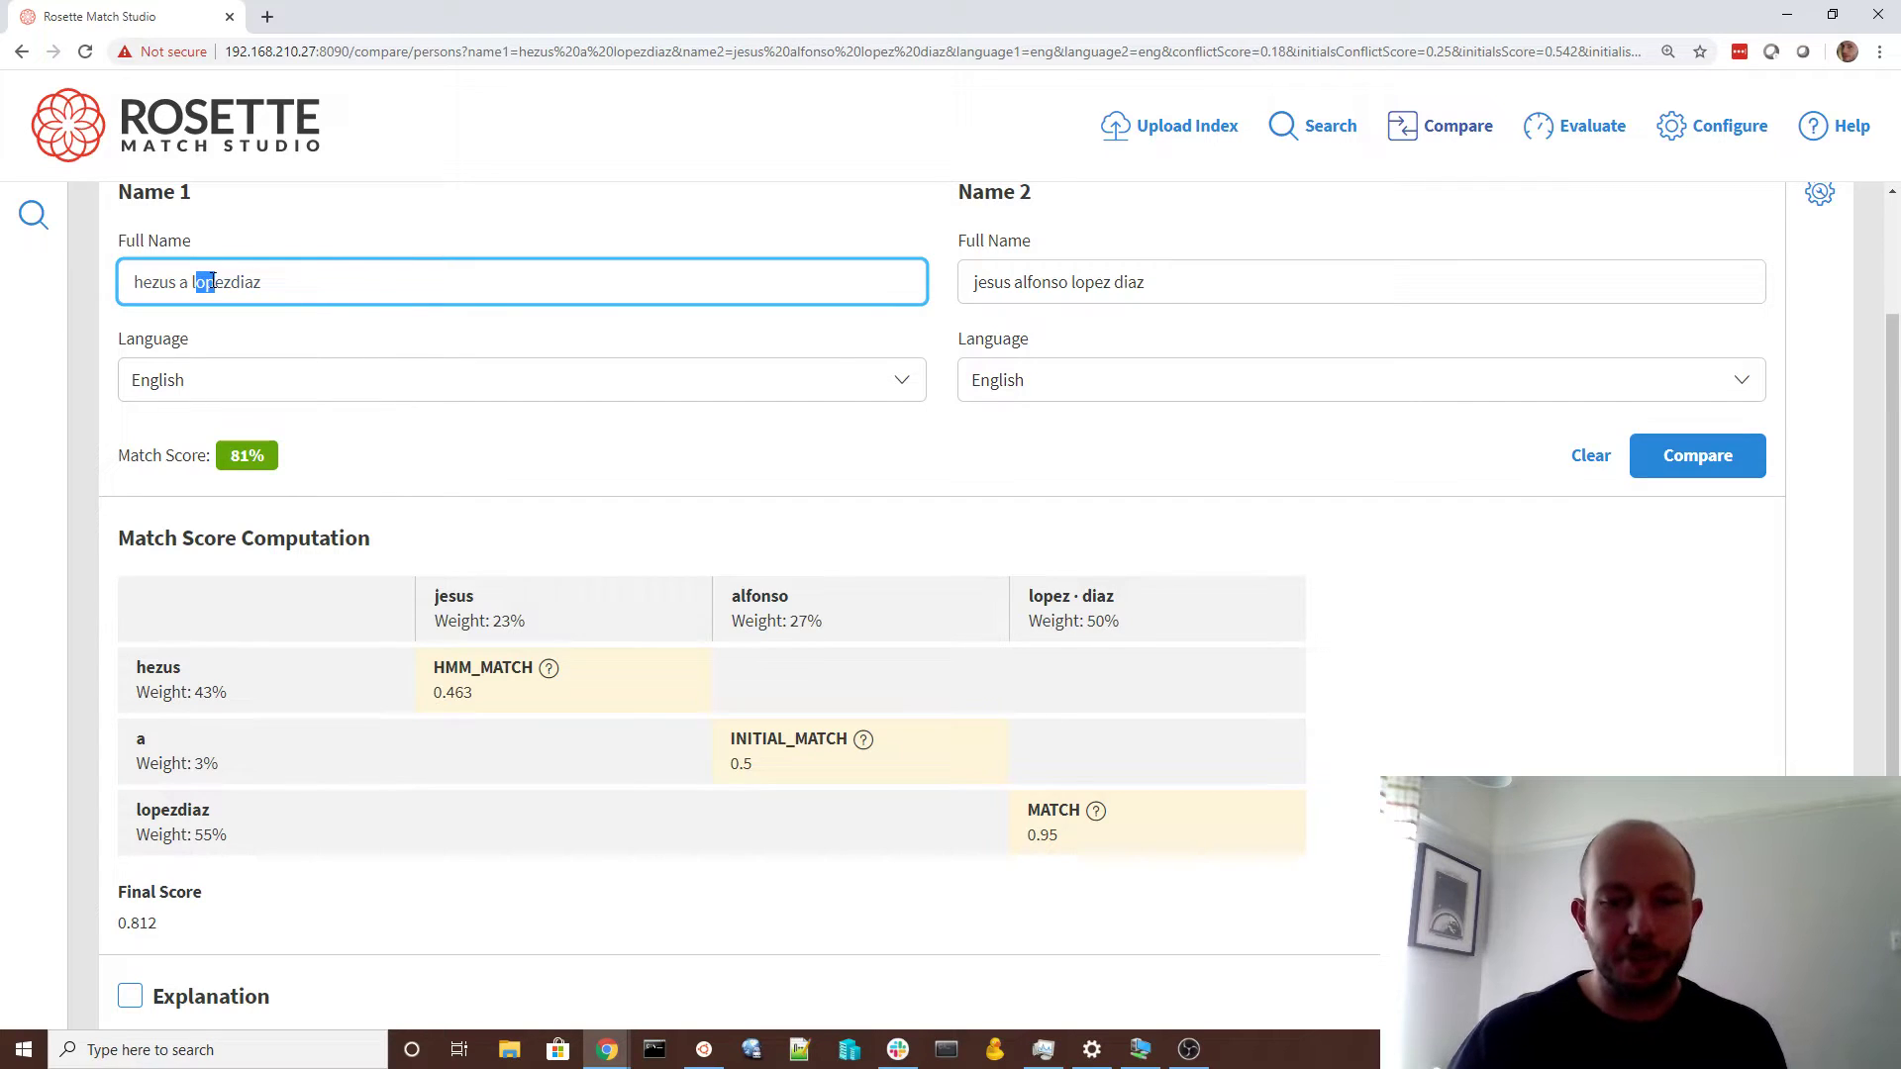
pyautogui.write('po')
pyautogui.click(1707, 465)
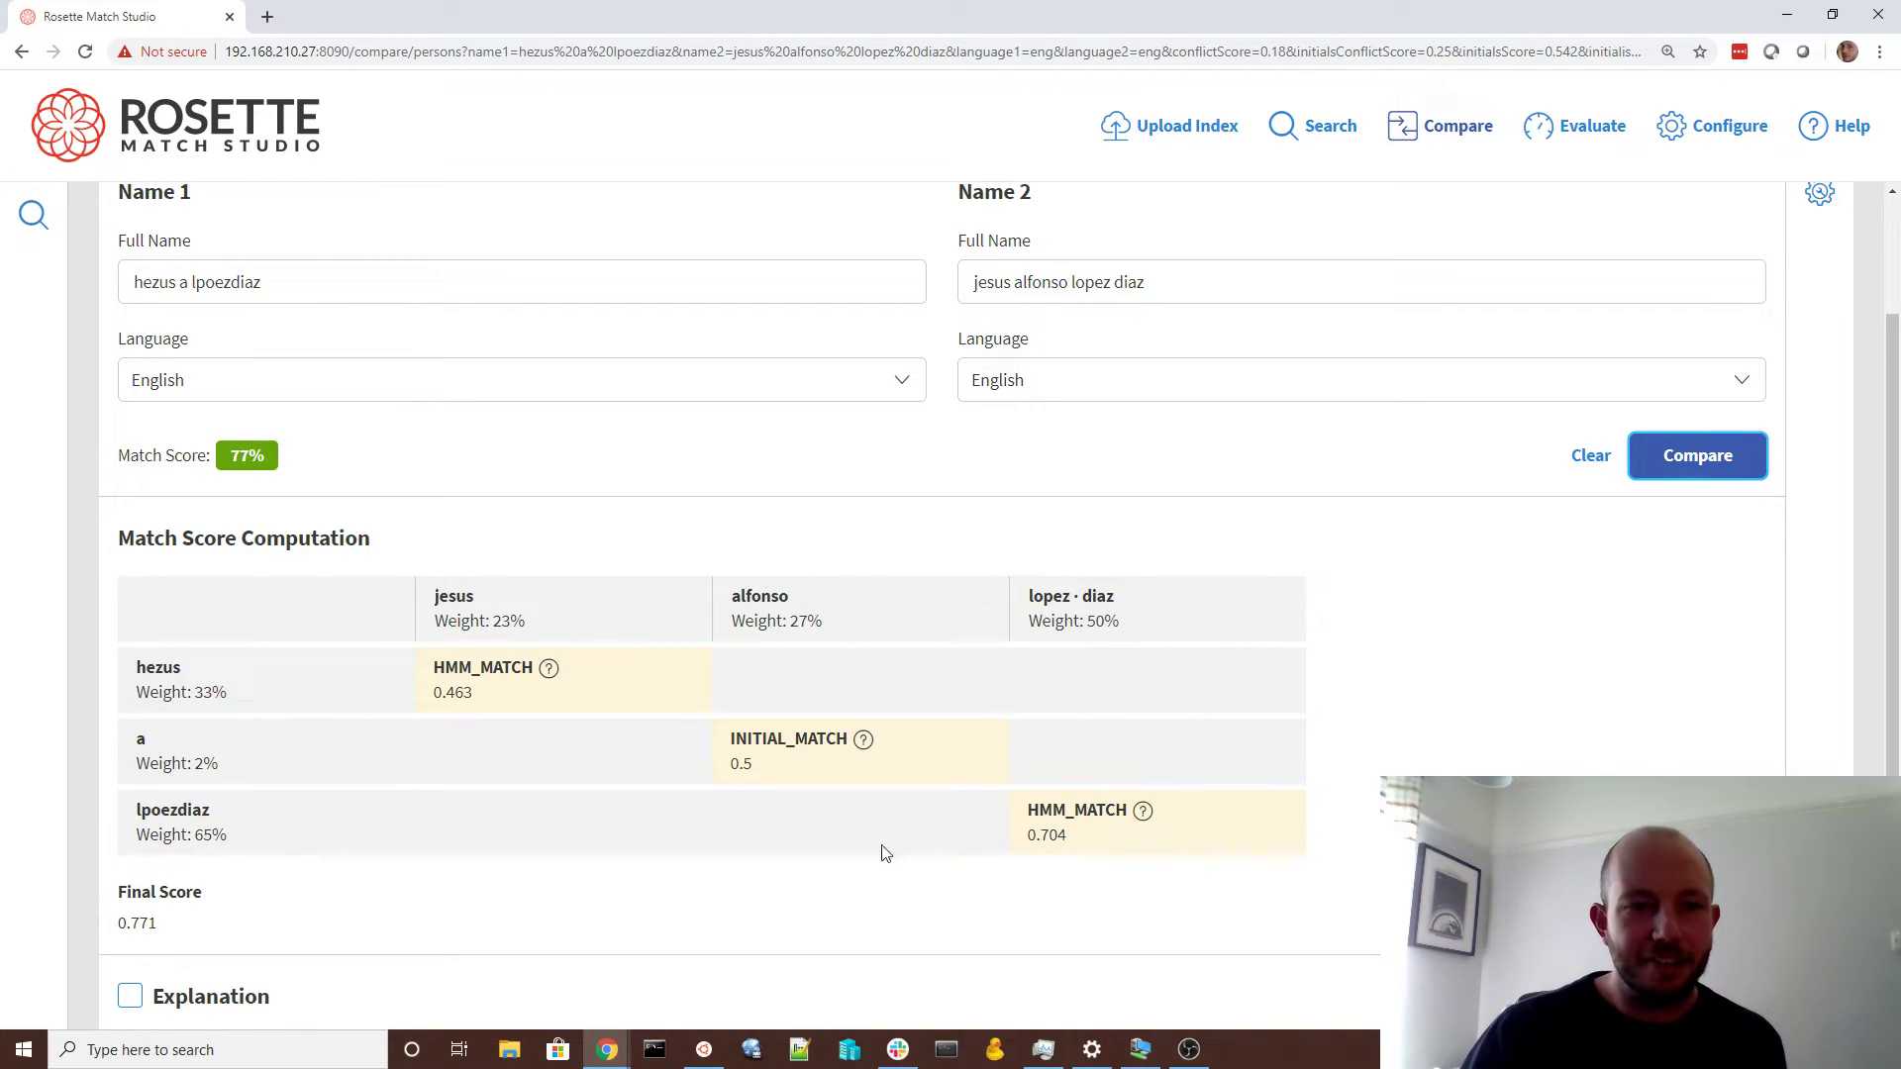
# Move 'diaz' before 'lpoez' to make 'diazlpoez' and compare, dropping to 73%
pyautogui.click(227, 278)
pyautogui.moveTo(231, 282)
pyautogui.mouseDown()
pyautogui.moveTo(263, 283)
pyautogui.moveTo(233, 289)
pyautogui.mouseUp()
pyautogui.click(263, 284)
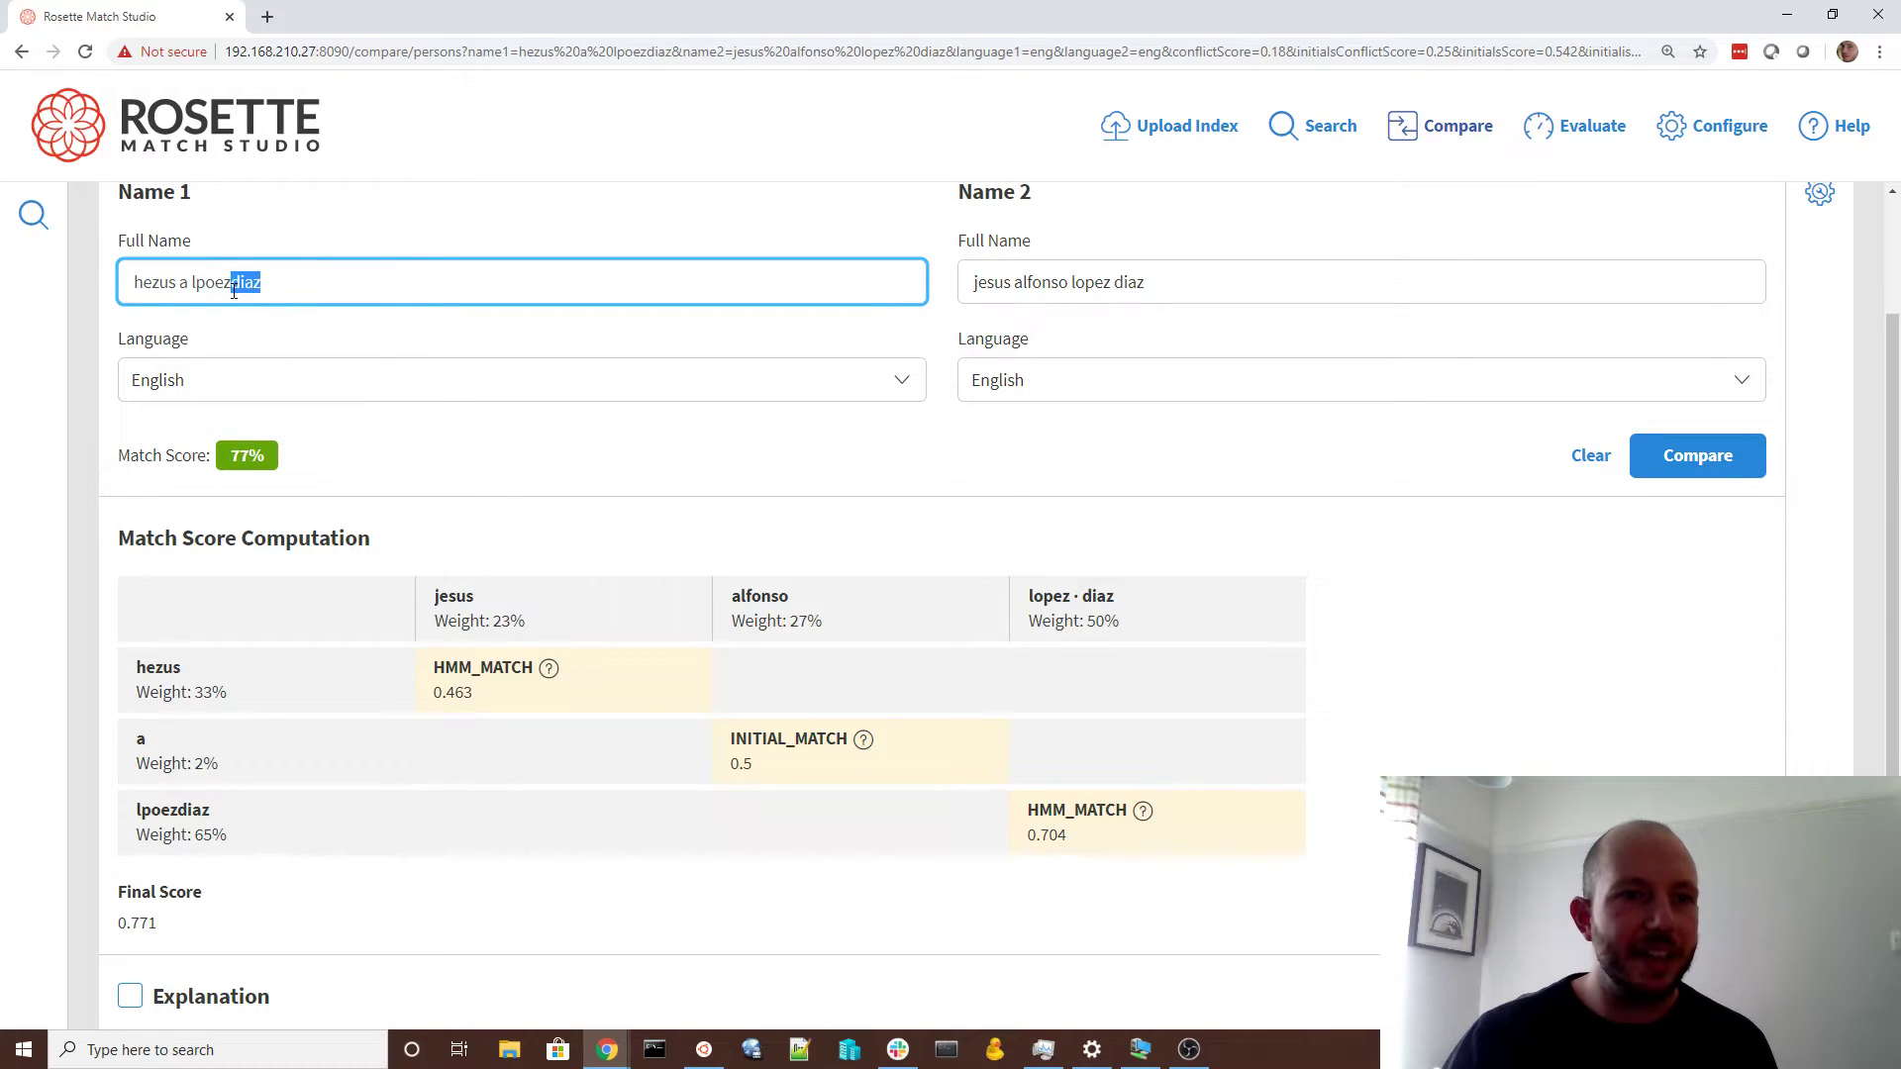
pyautogui.press('BackSpace')
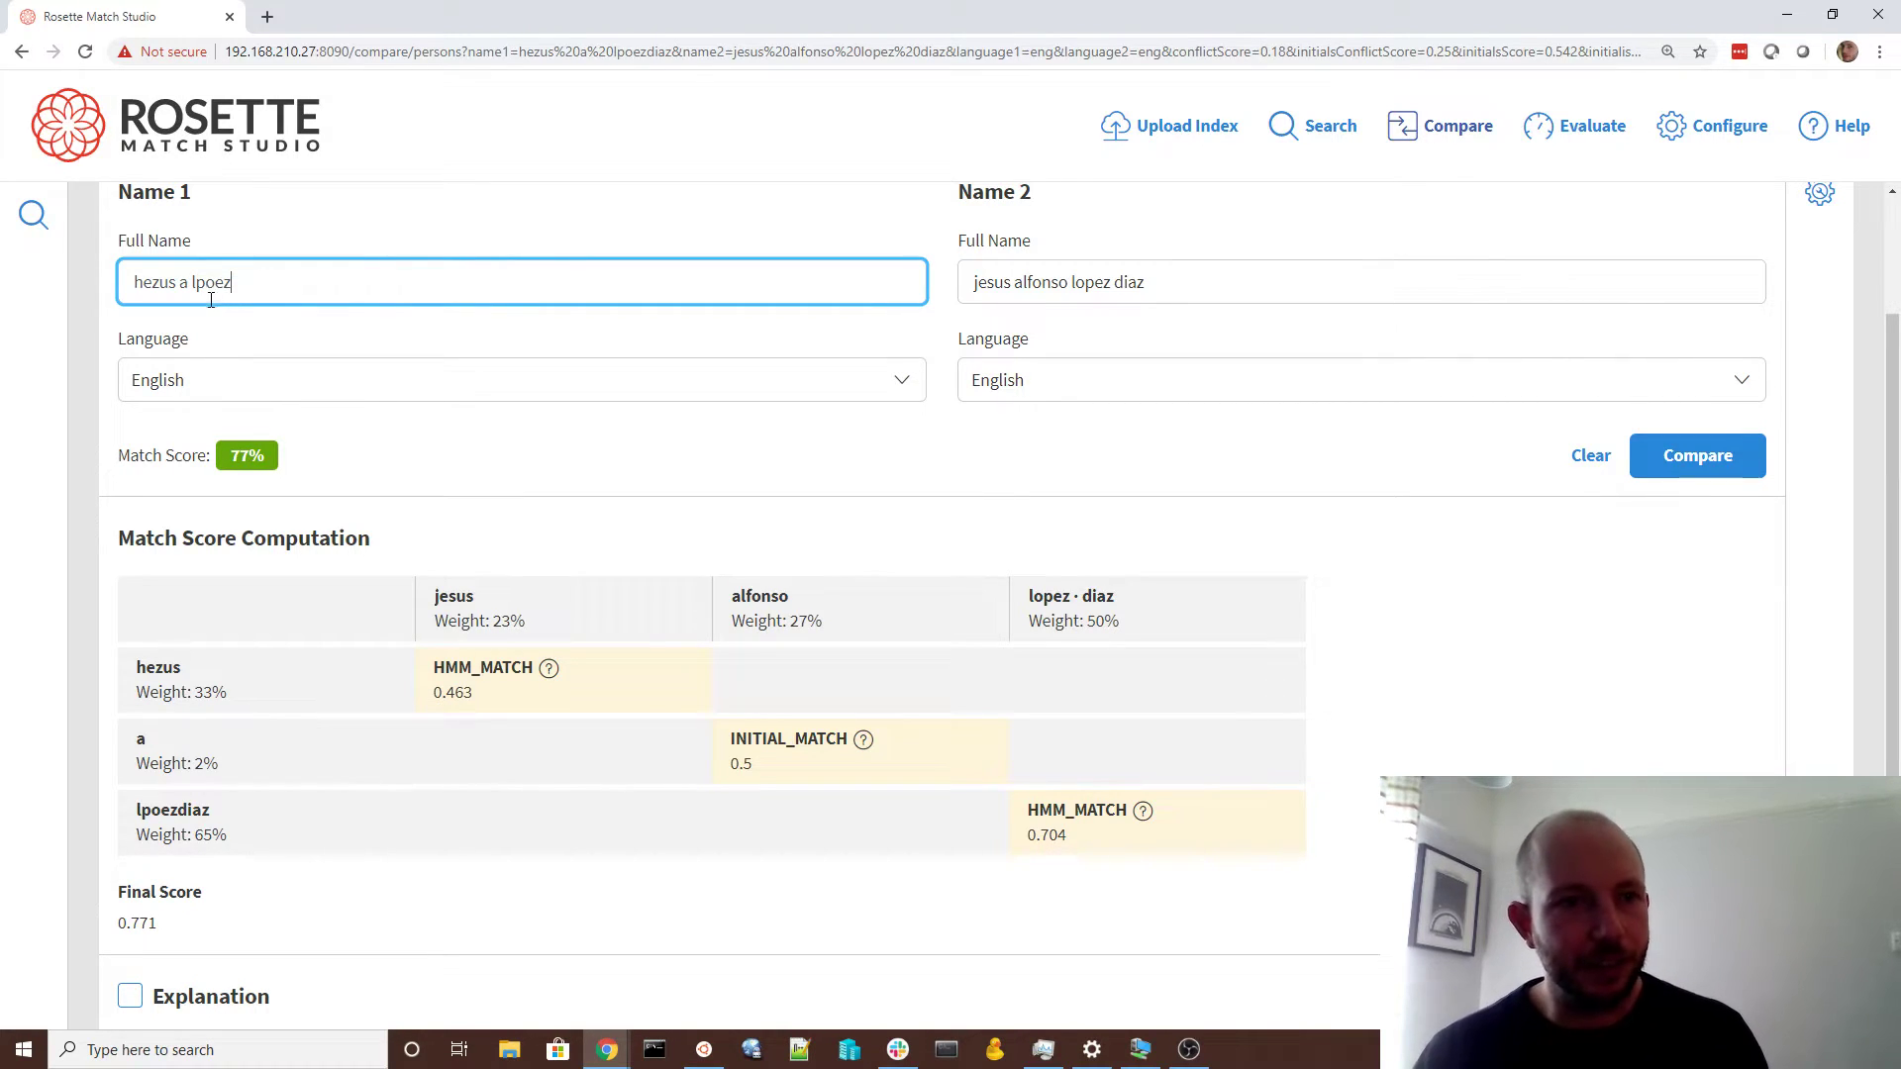
pyautogui.click(193, 284)
pyautogui.write('diaz')
pyautogui.click(1699, 469)
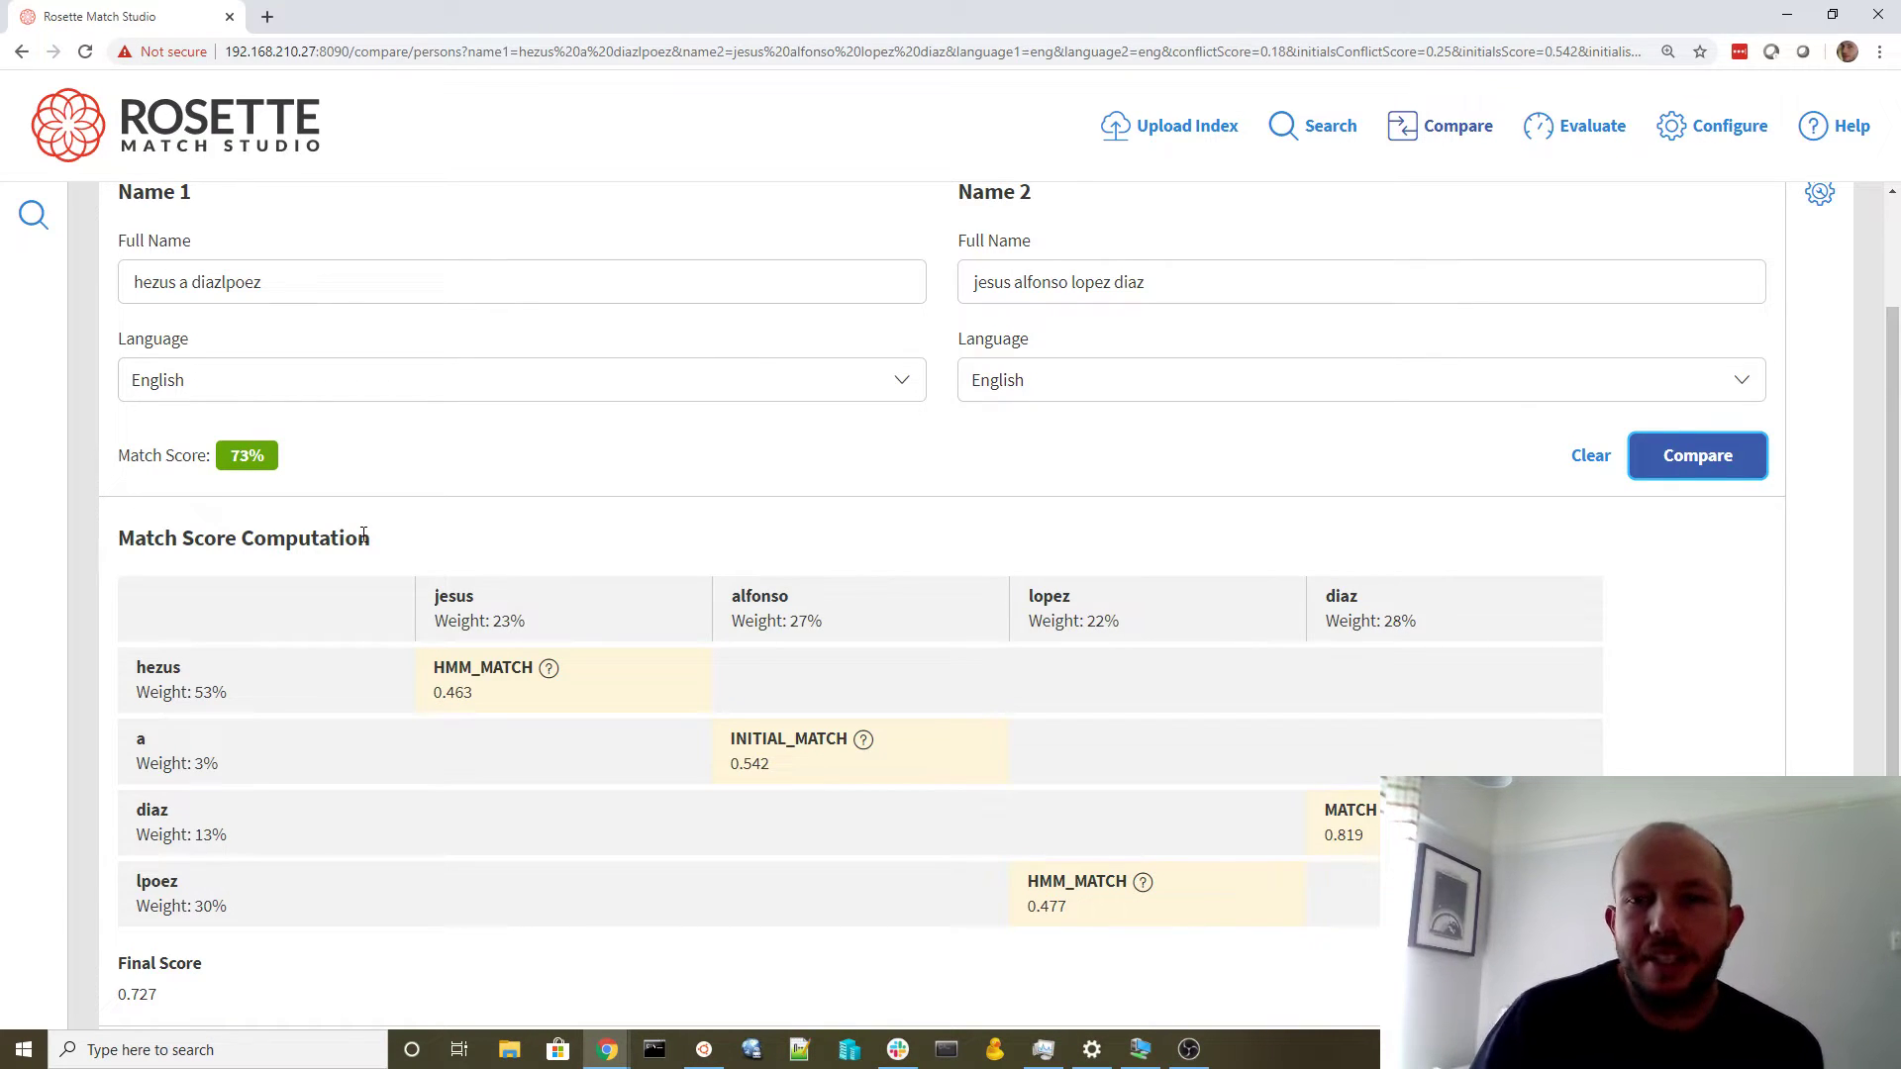
pyautogui.click(167, 287)
pyautogui.doubleClick(155, 285)
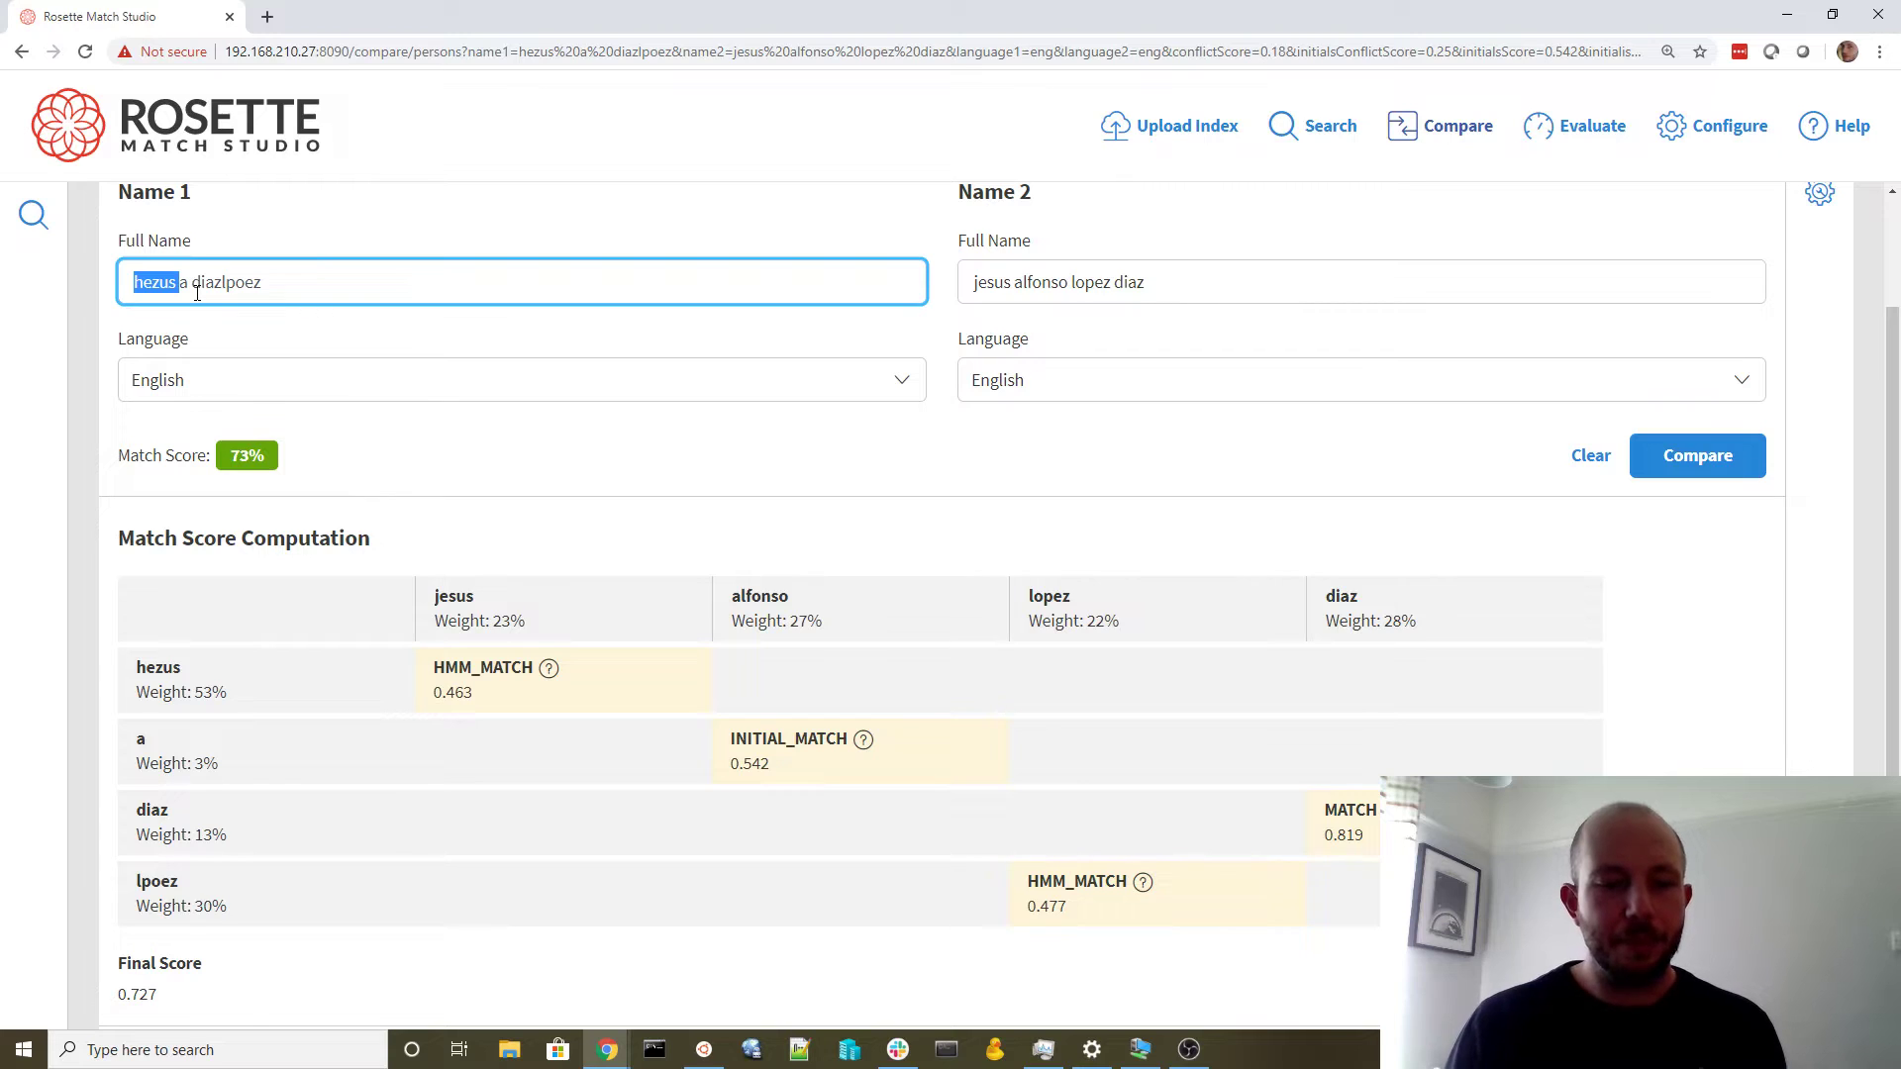
# Replace 'hezus' with the nickname 'chuy' and compare, scoring a 79% override match
pyautogui.write('chuy')
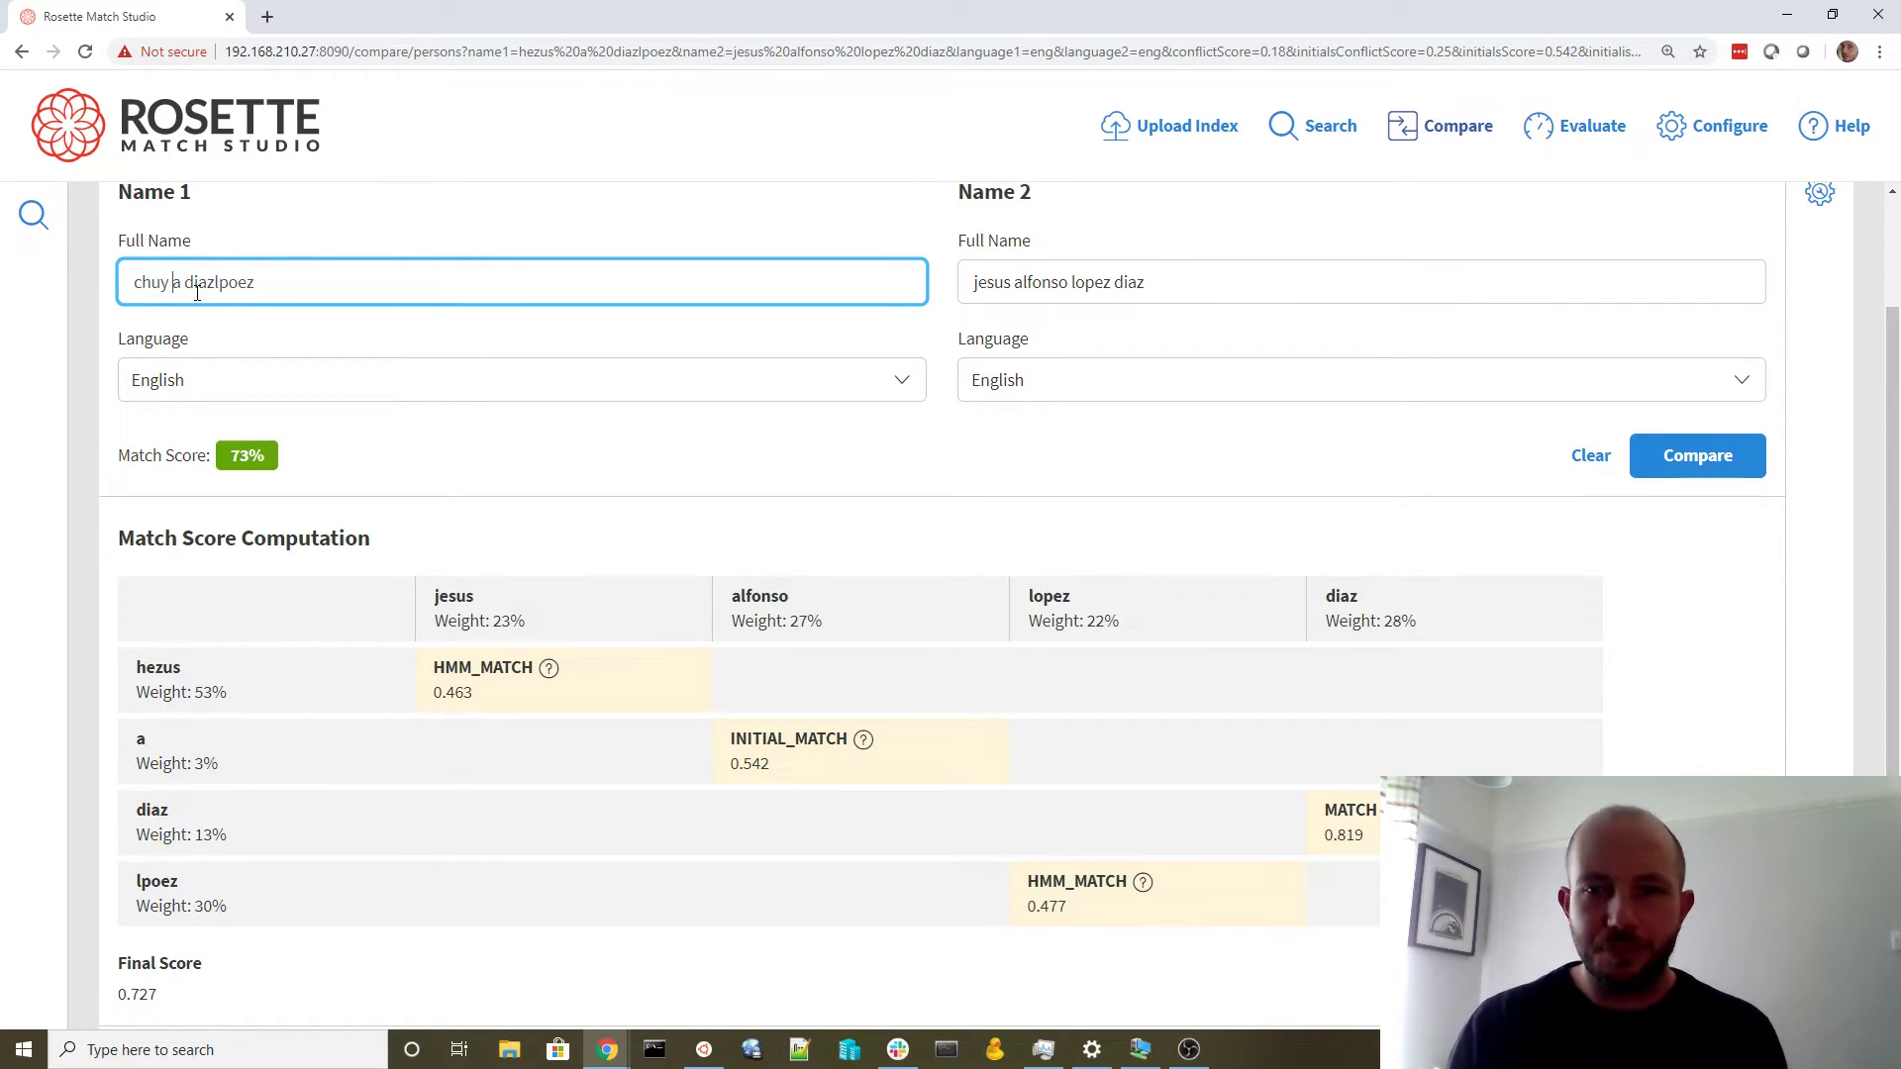
pyautogui.click(1705, 471)
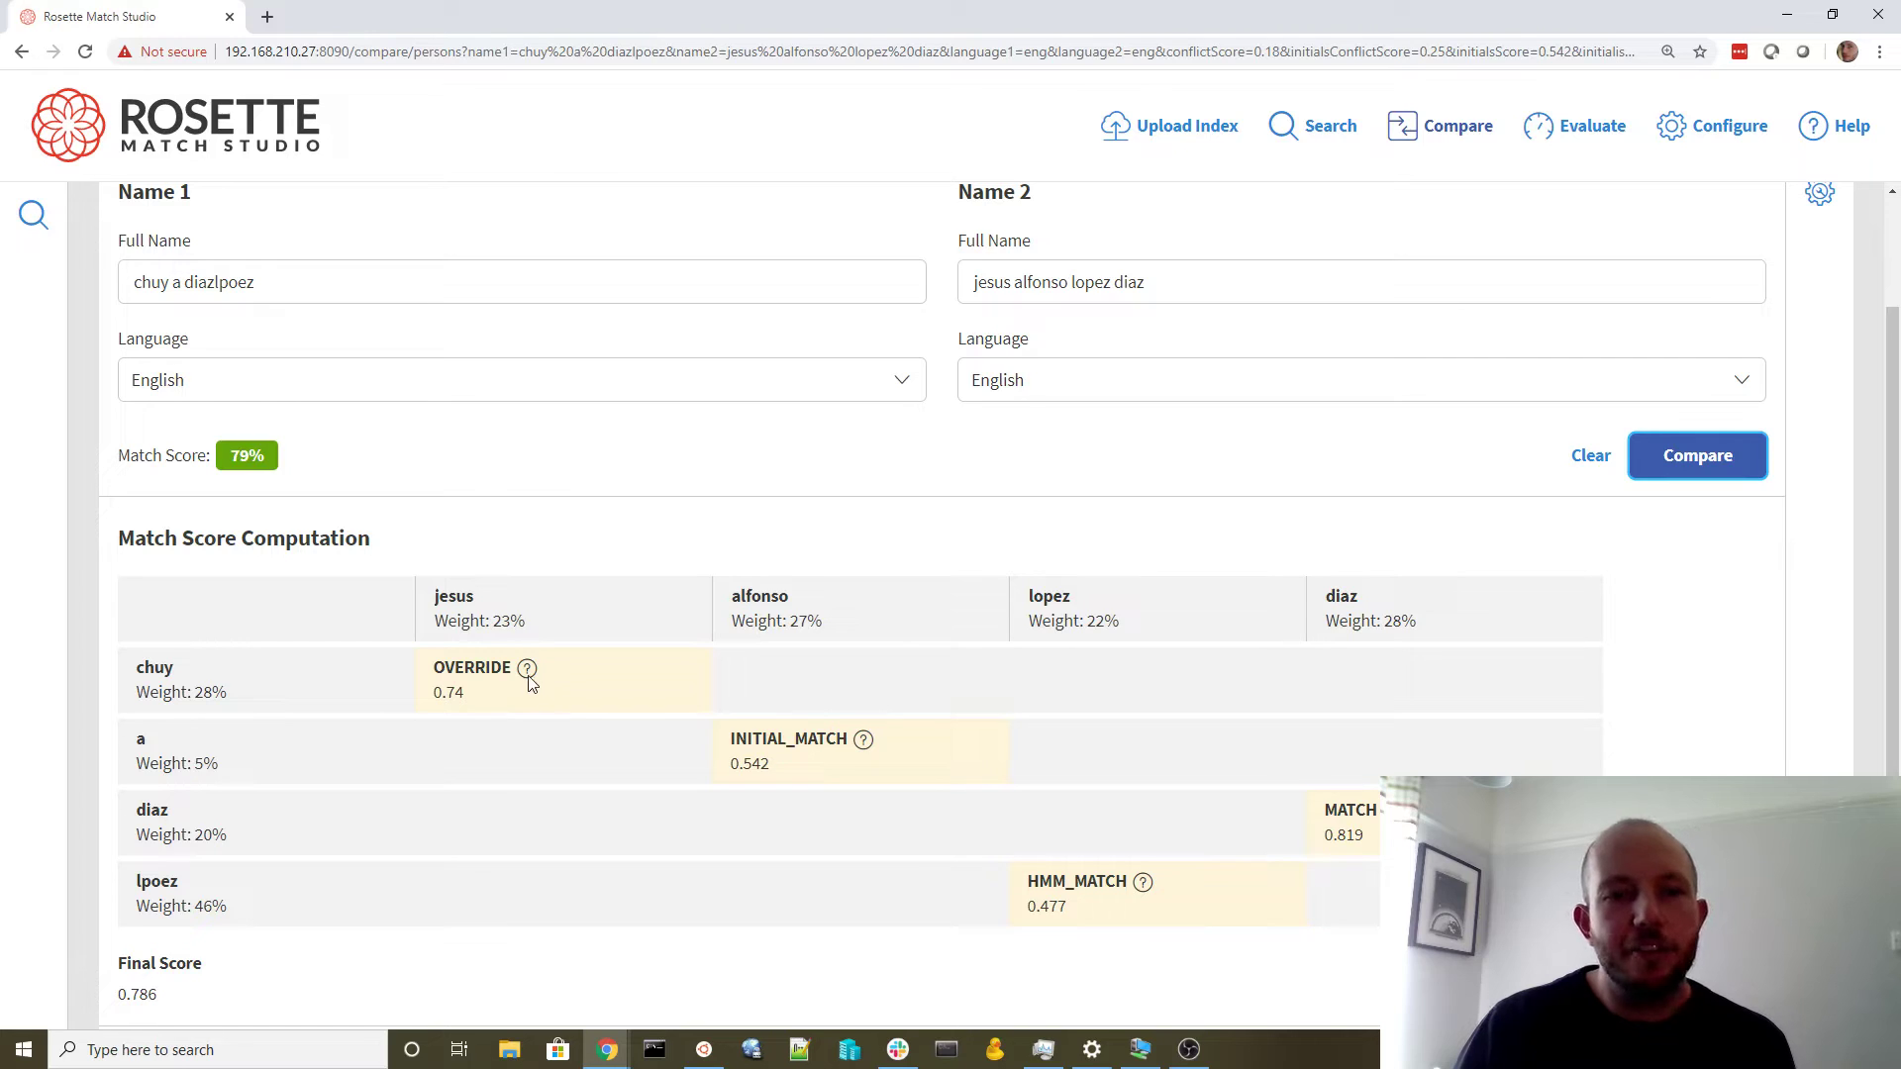
pyautogui.moveTo(530, 677)
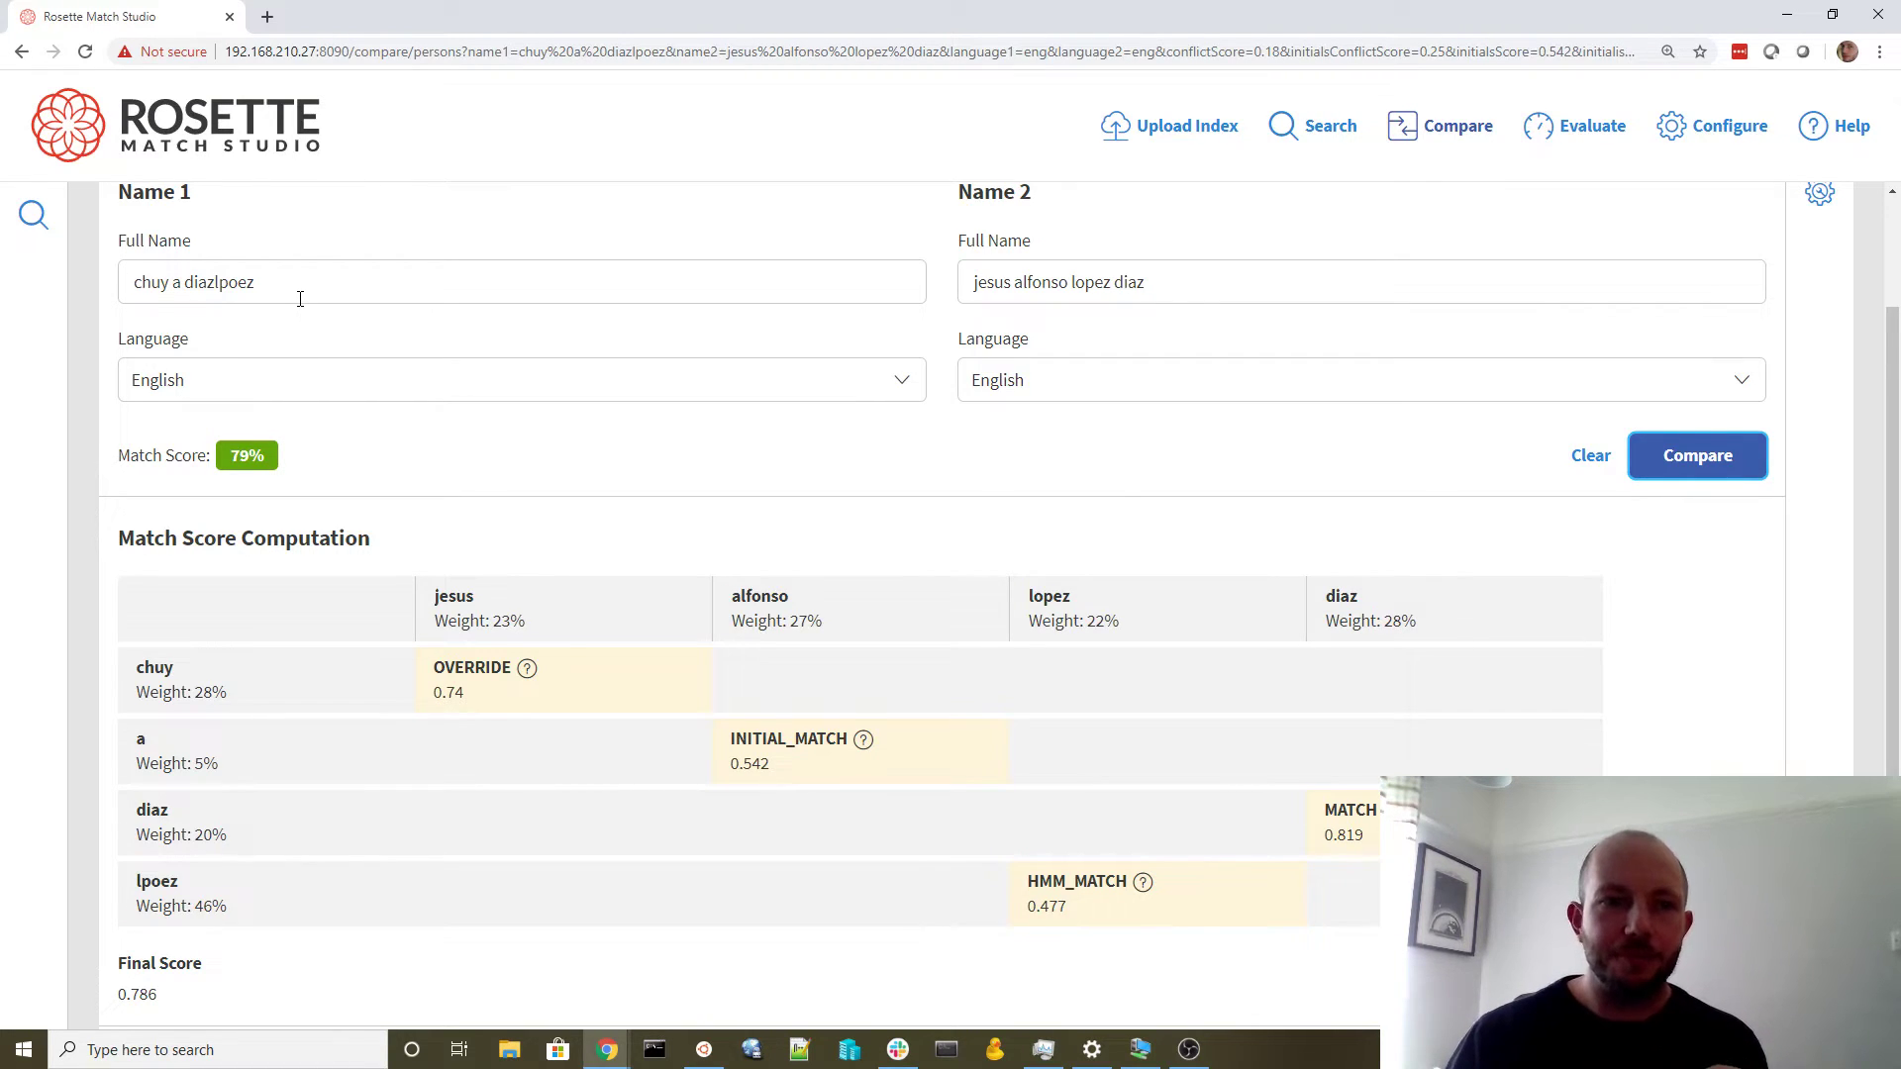
# Clear the entire first name field
pyautogui.click(265, 297)
pyautogui.hotkey('ctrl', 'a')
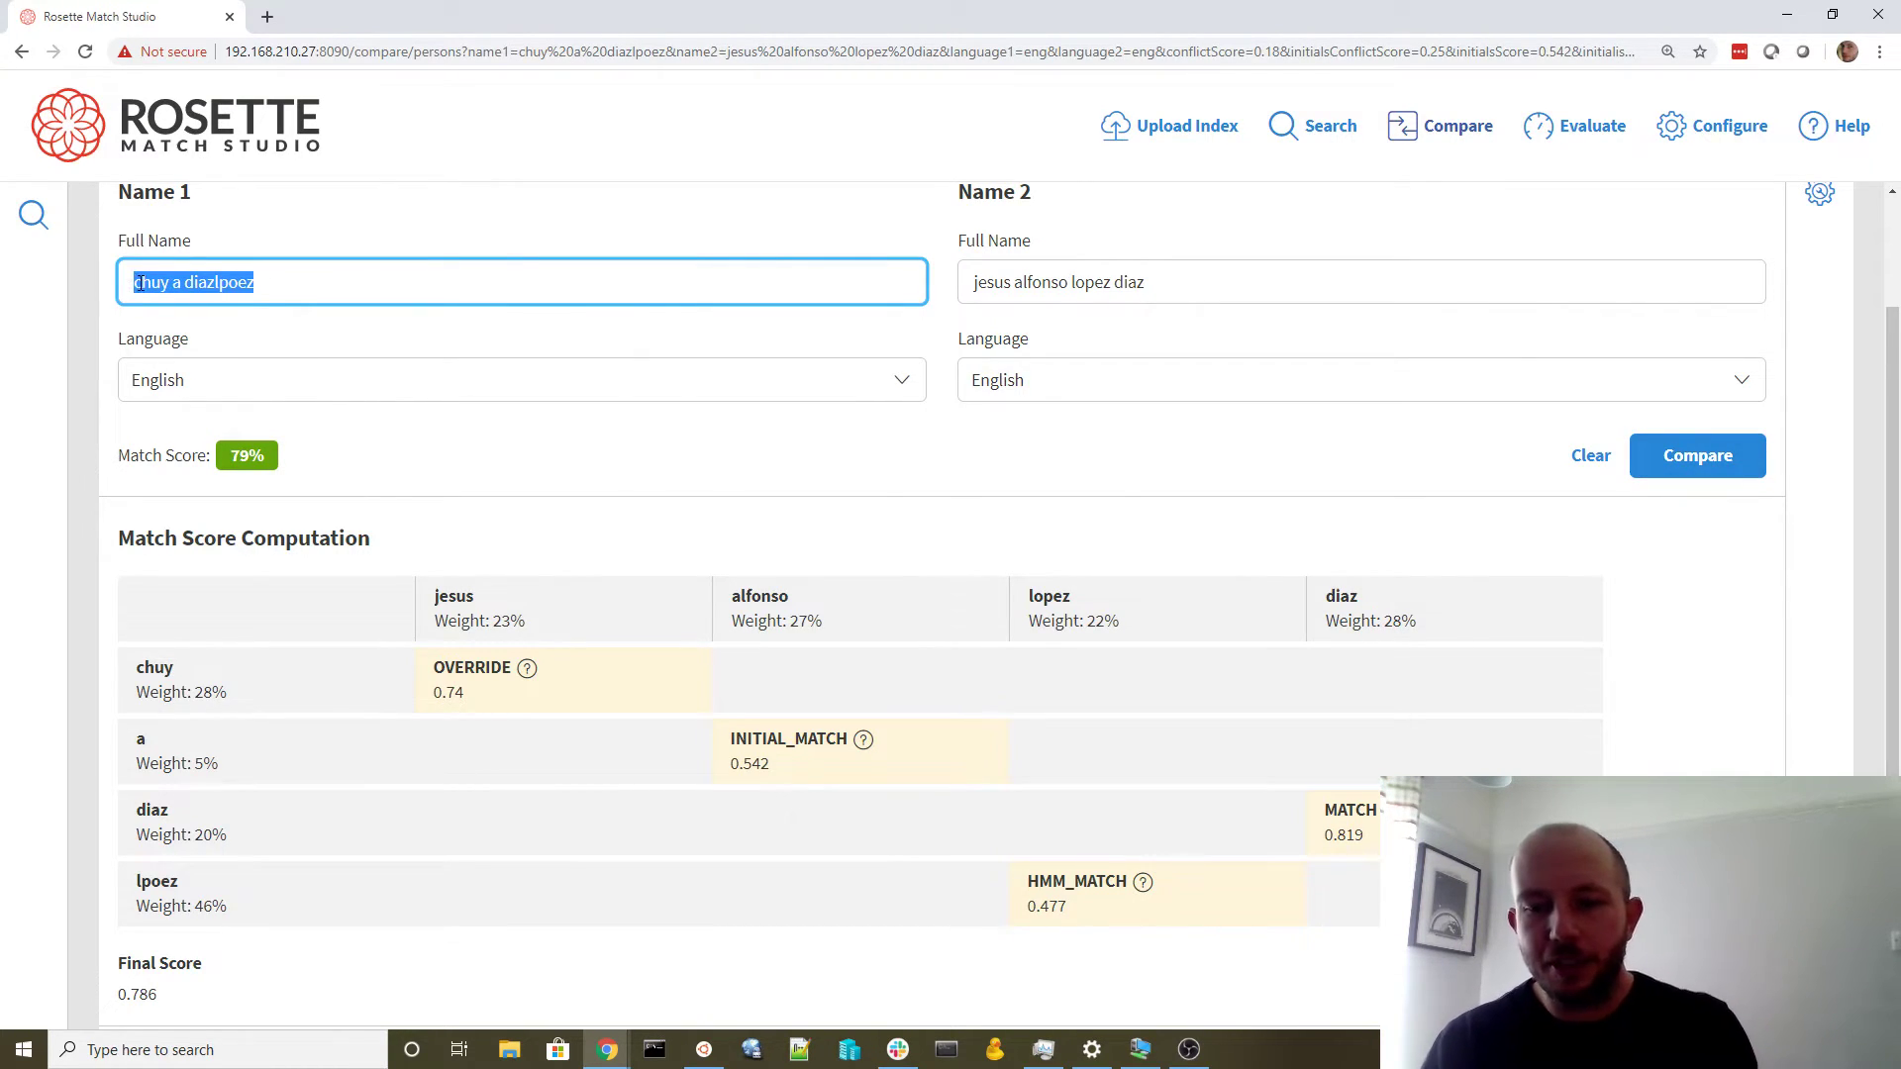
pyautogui.press('BackSpace')
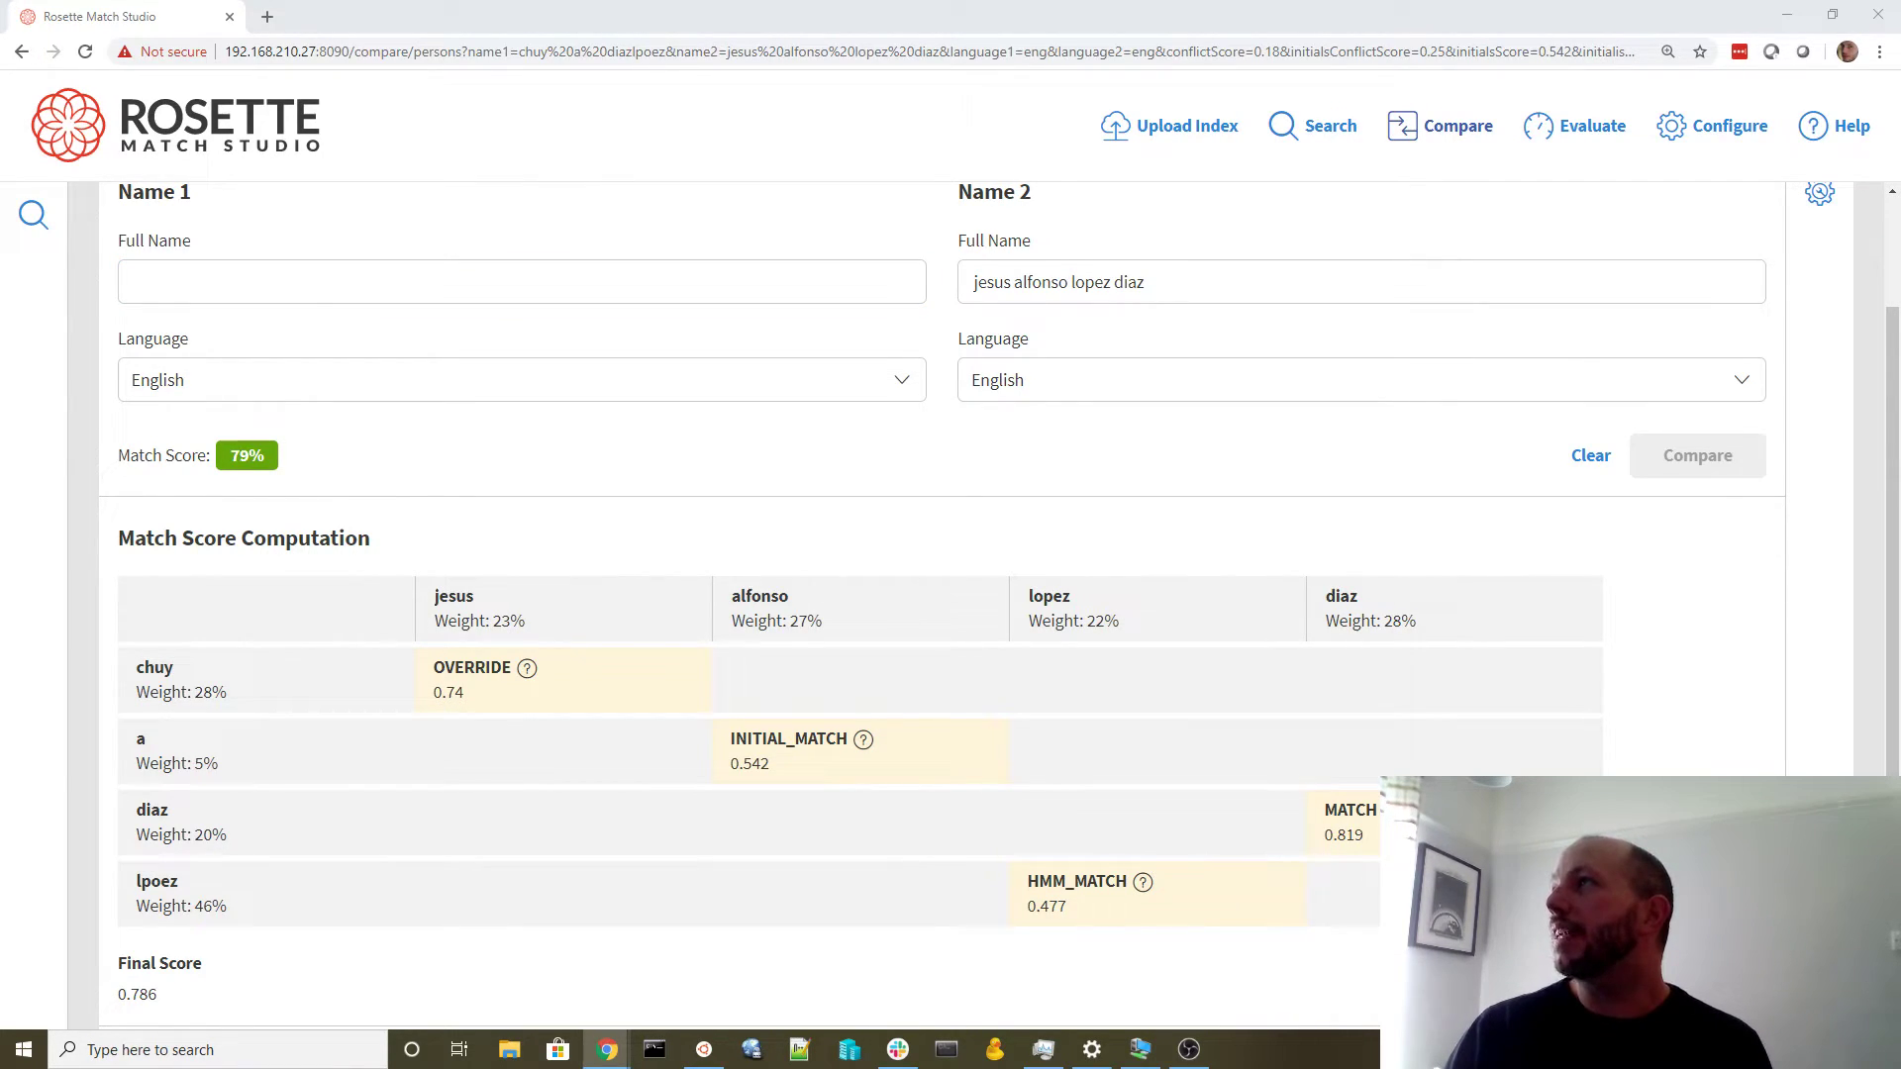
pyautogui.click(372, 287)
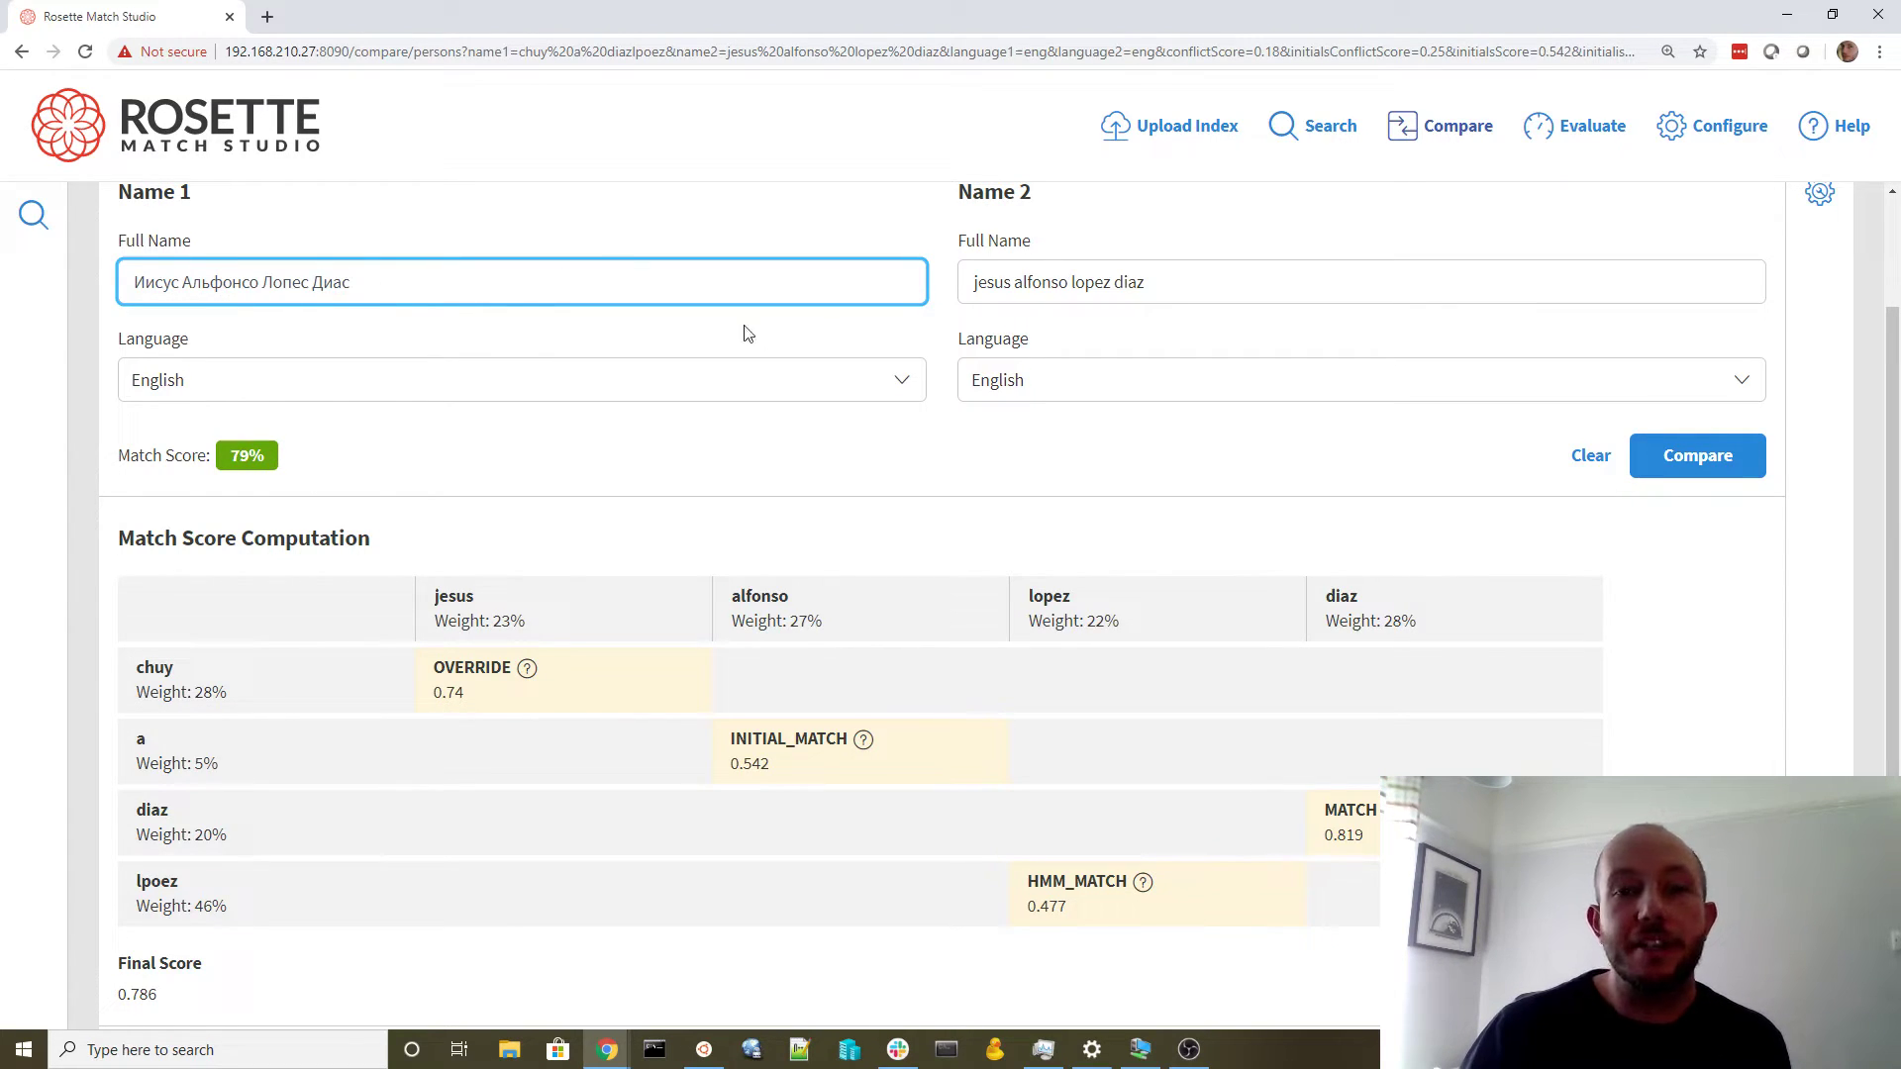
pyautogui.click(1712, 469)
pyautogui.click(384, 542)
pyautogui.click(365, 574)
pyautogui.click(1691, 607)
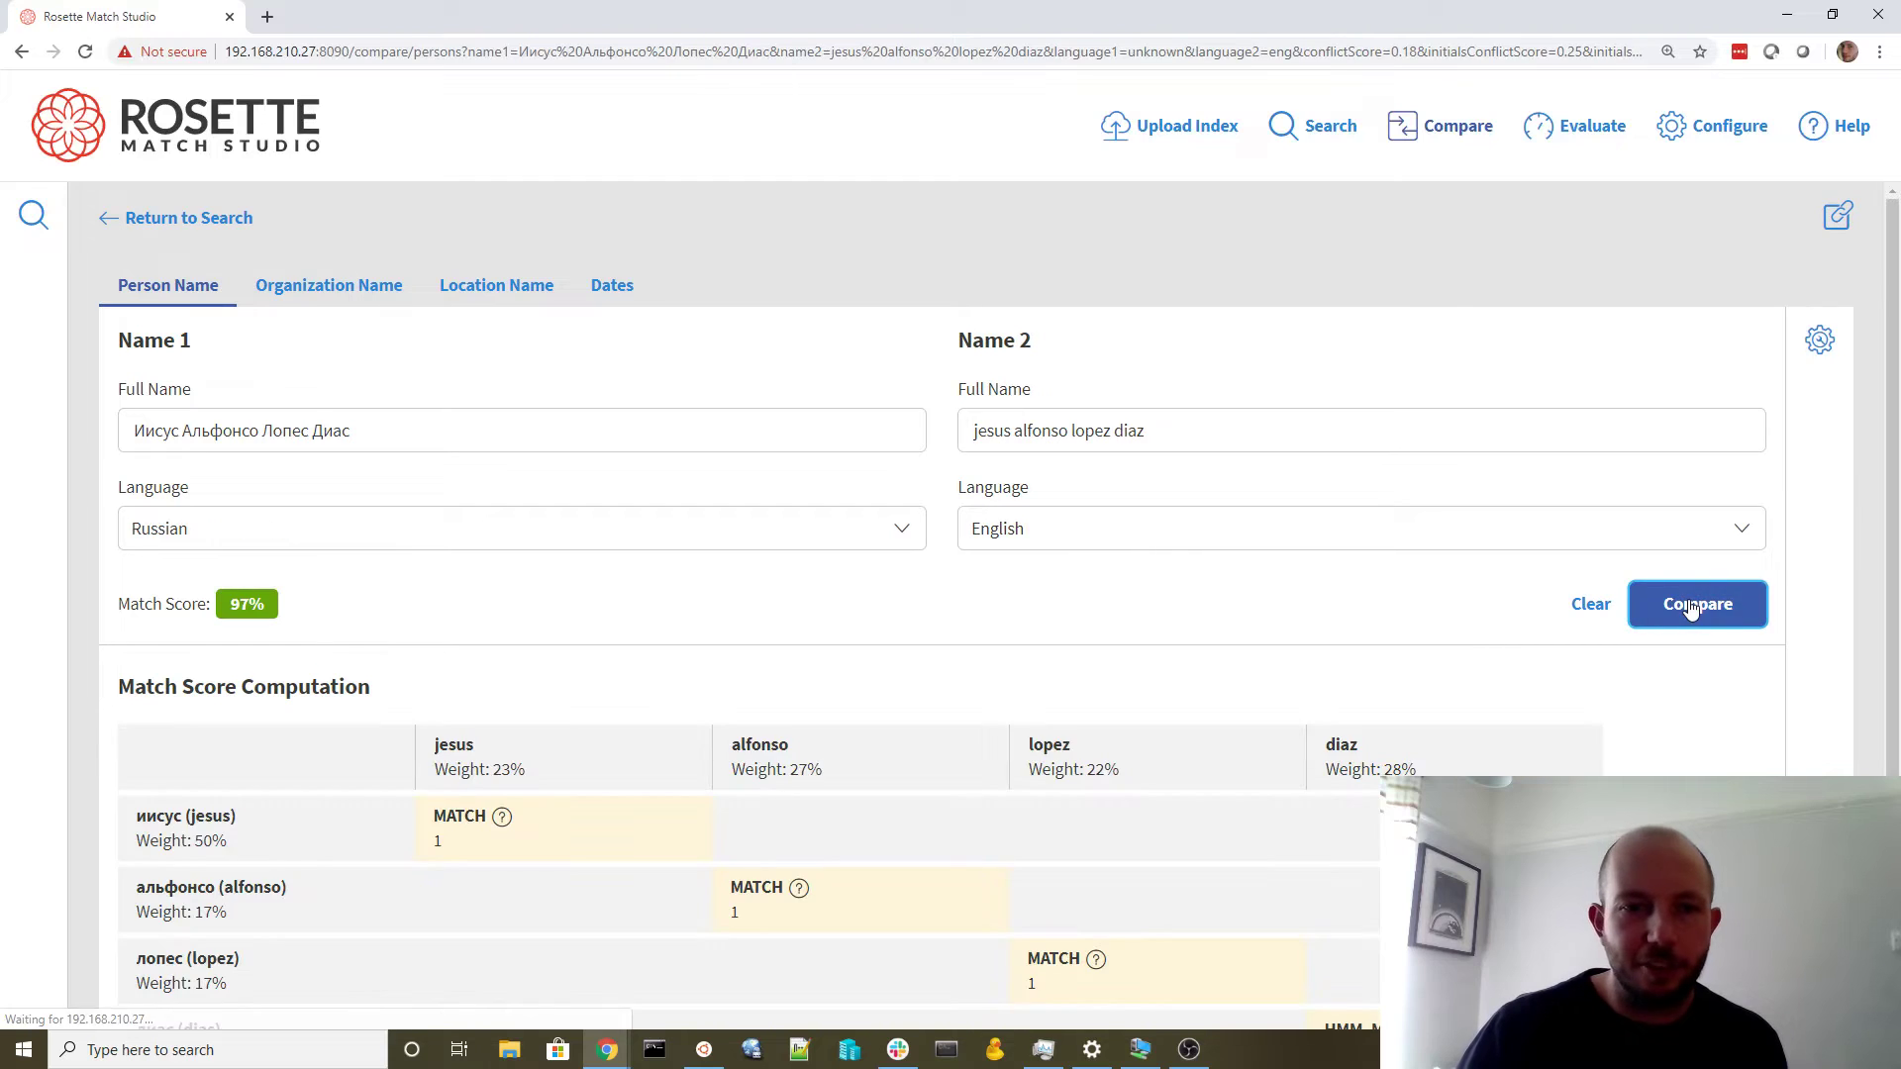
pyautogui.scroll(-2, 1193, 606)
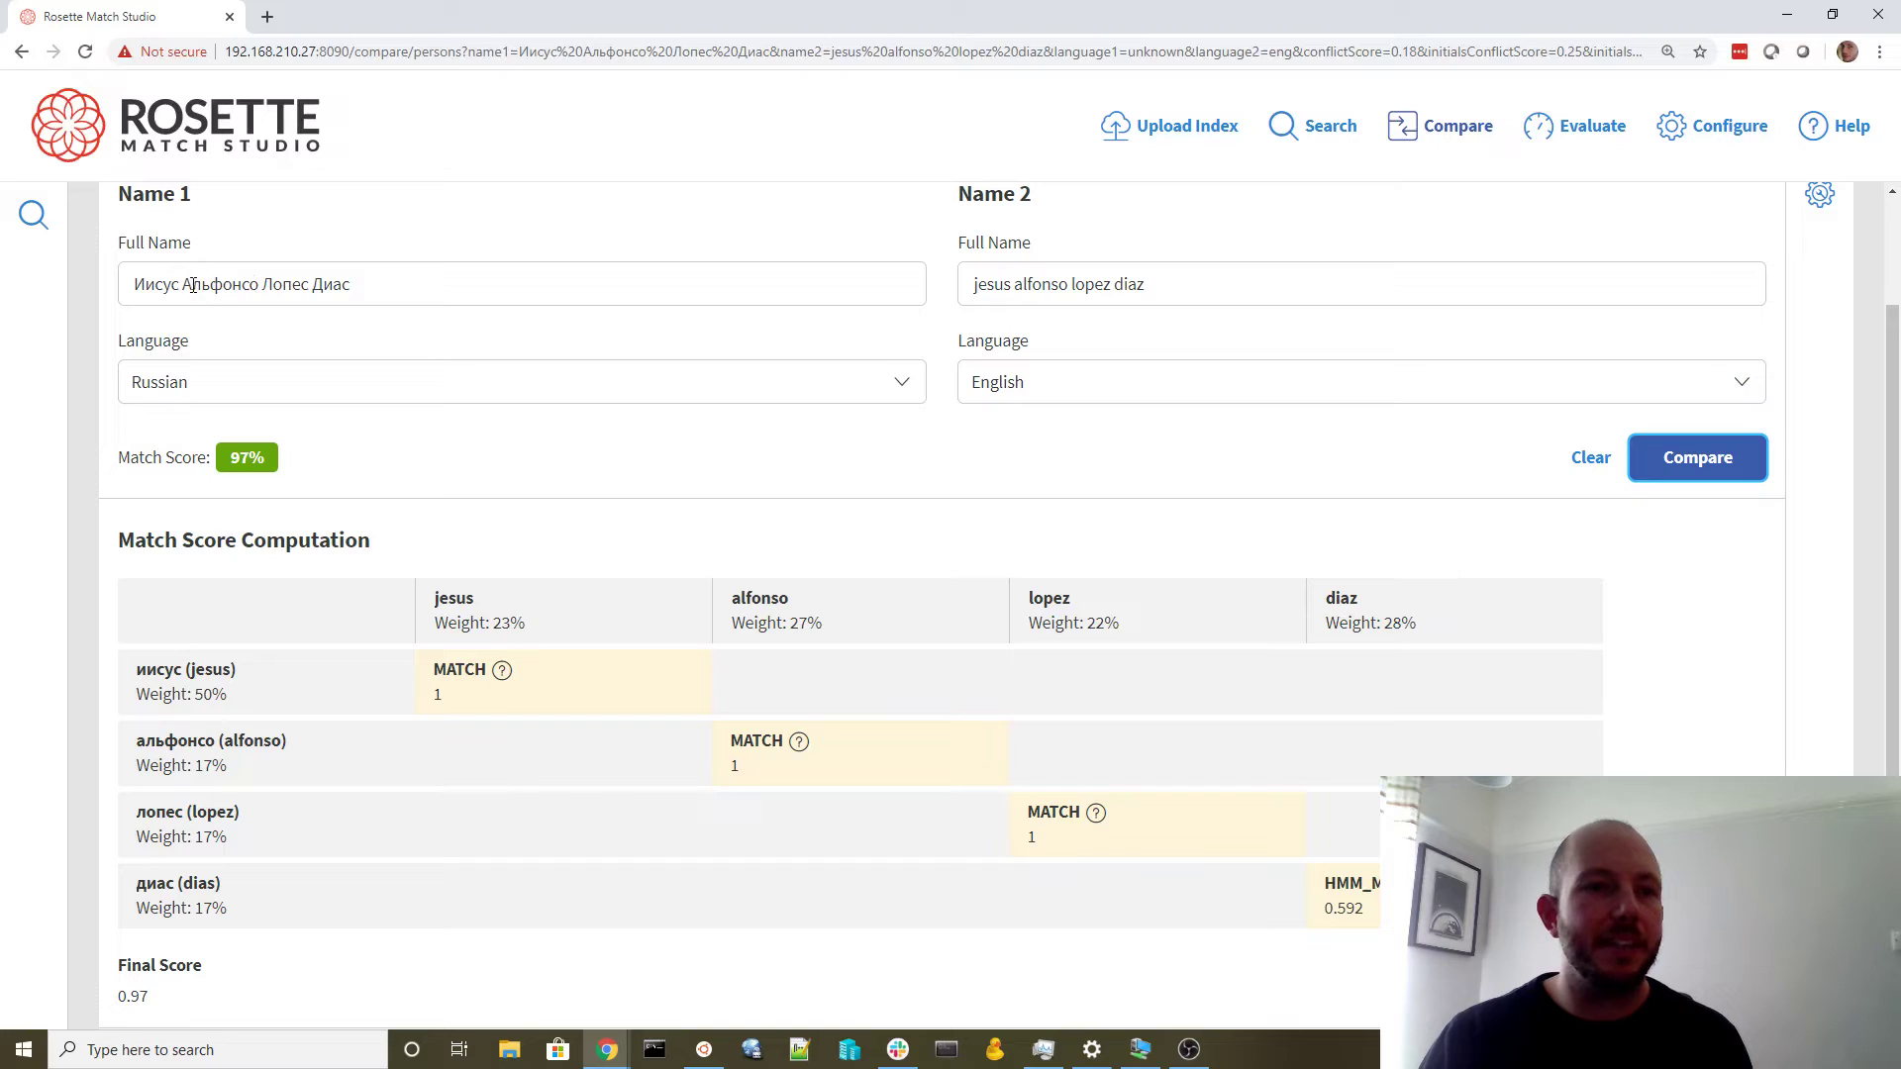
# Abbreviate the Russian middle name in Name 1 to the initial А and recompare
pyautogui.moveTo(191, 284); pyautogui.dragTo(260, 286)
pyautogui.press('BackSpace')
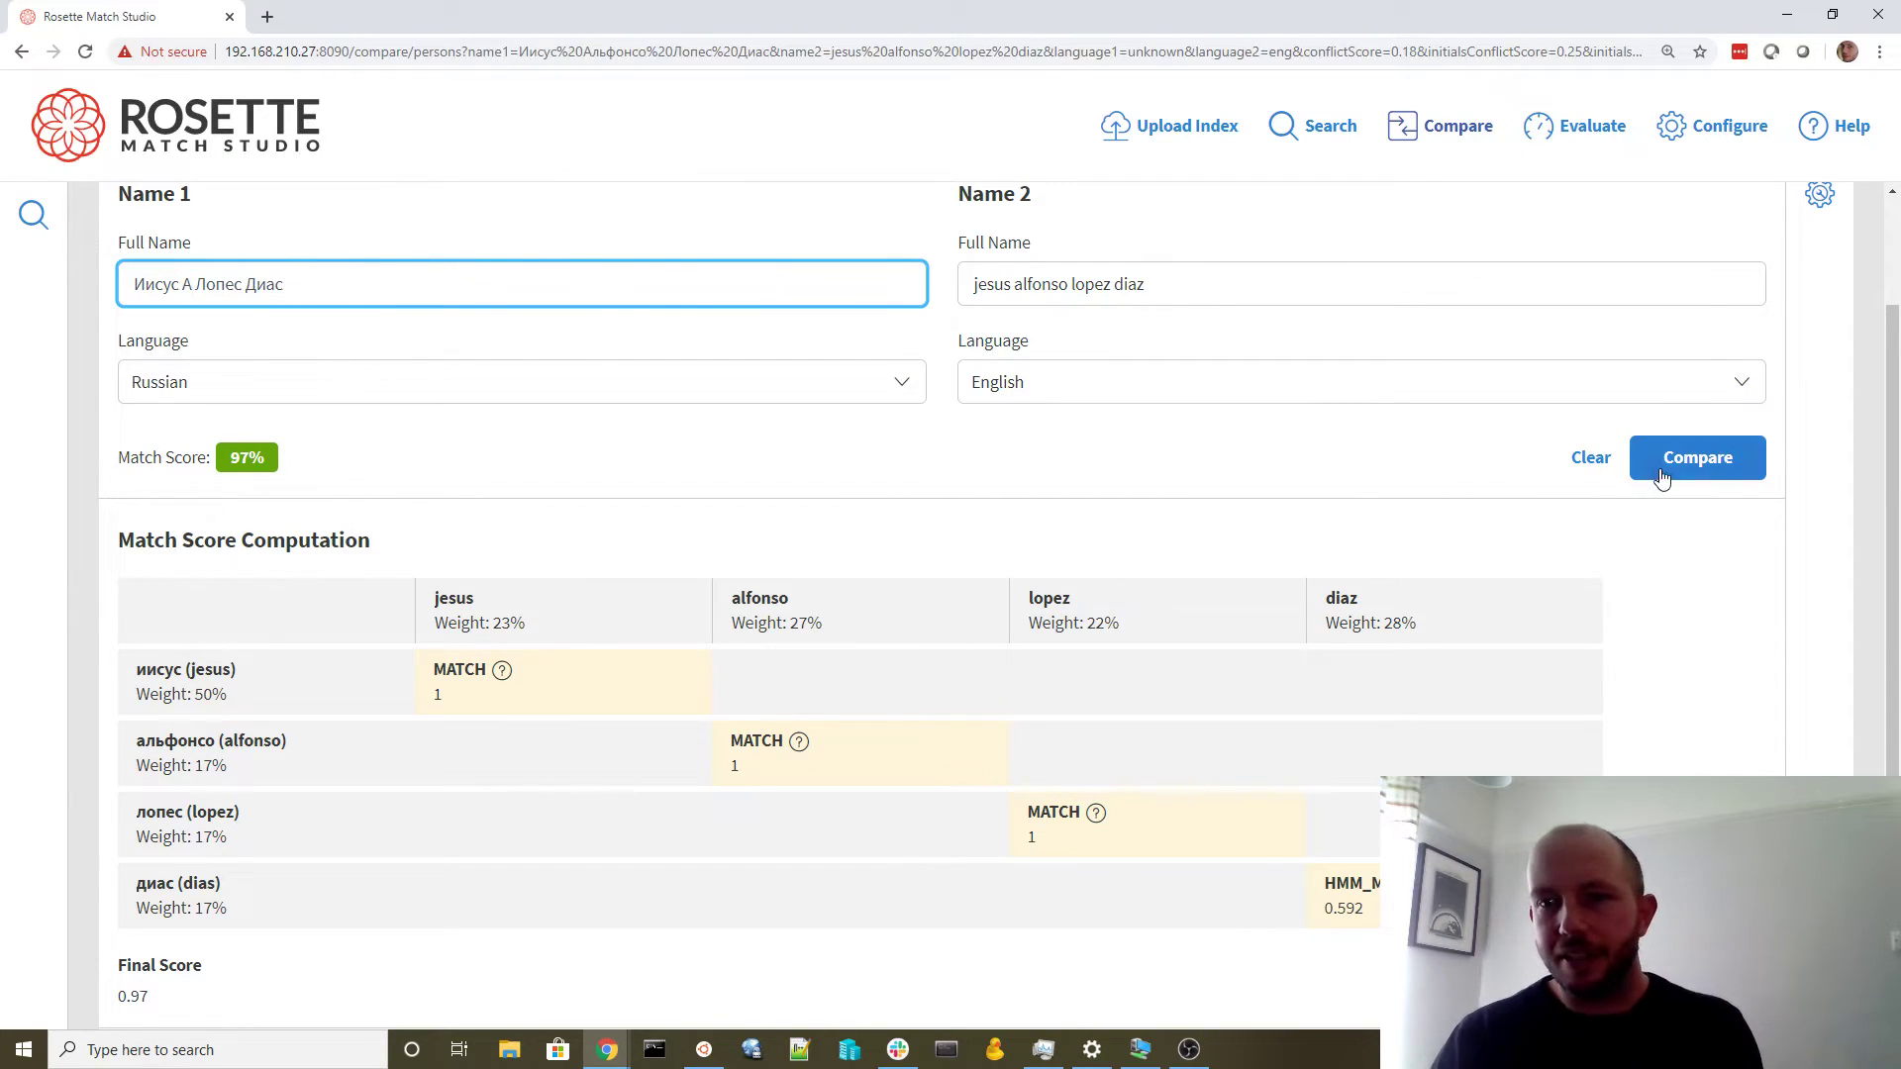
pyautogui.click(1653, 470)
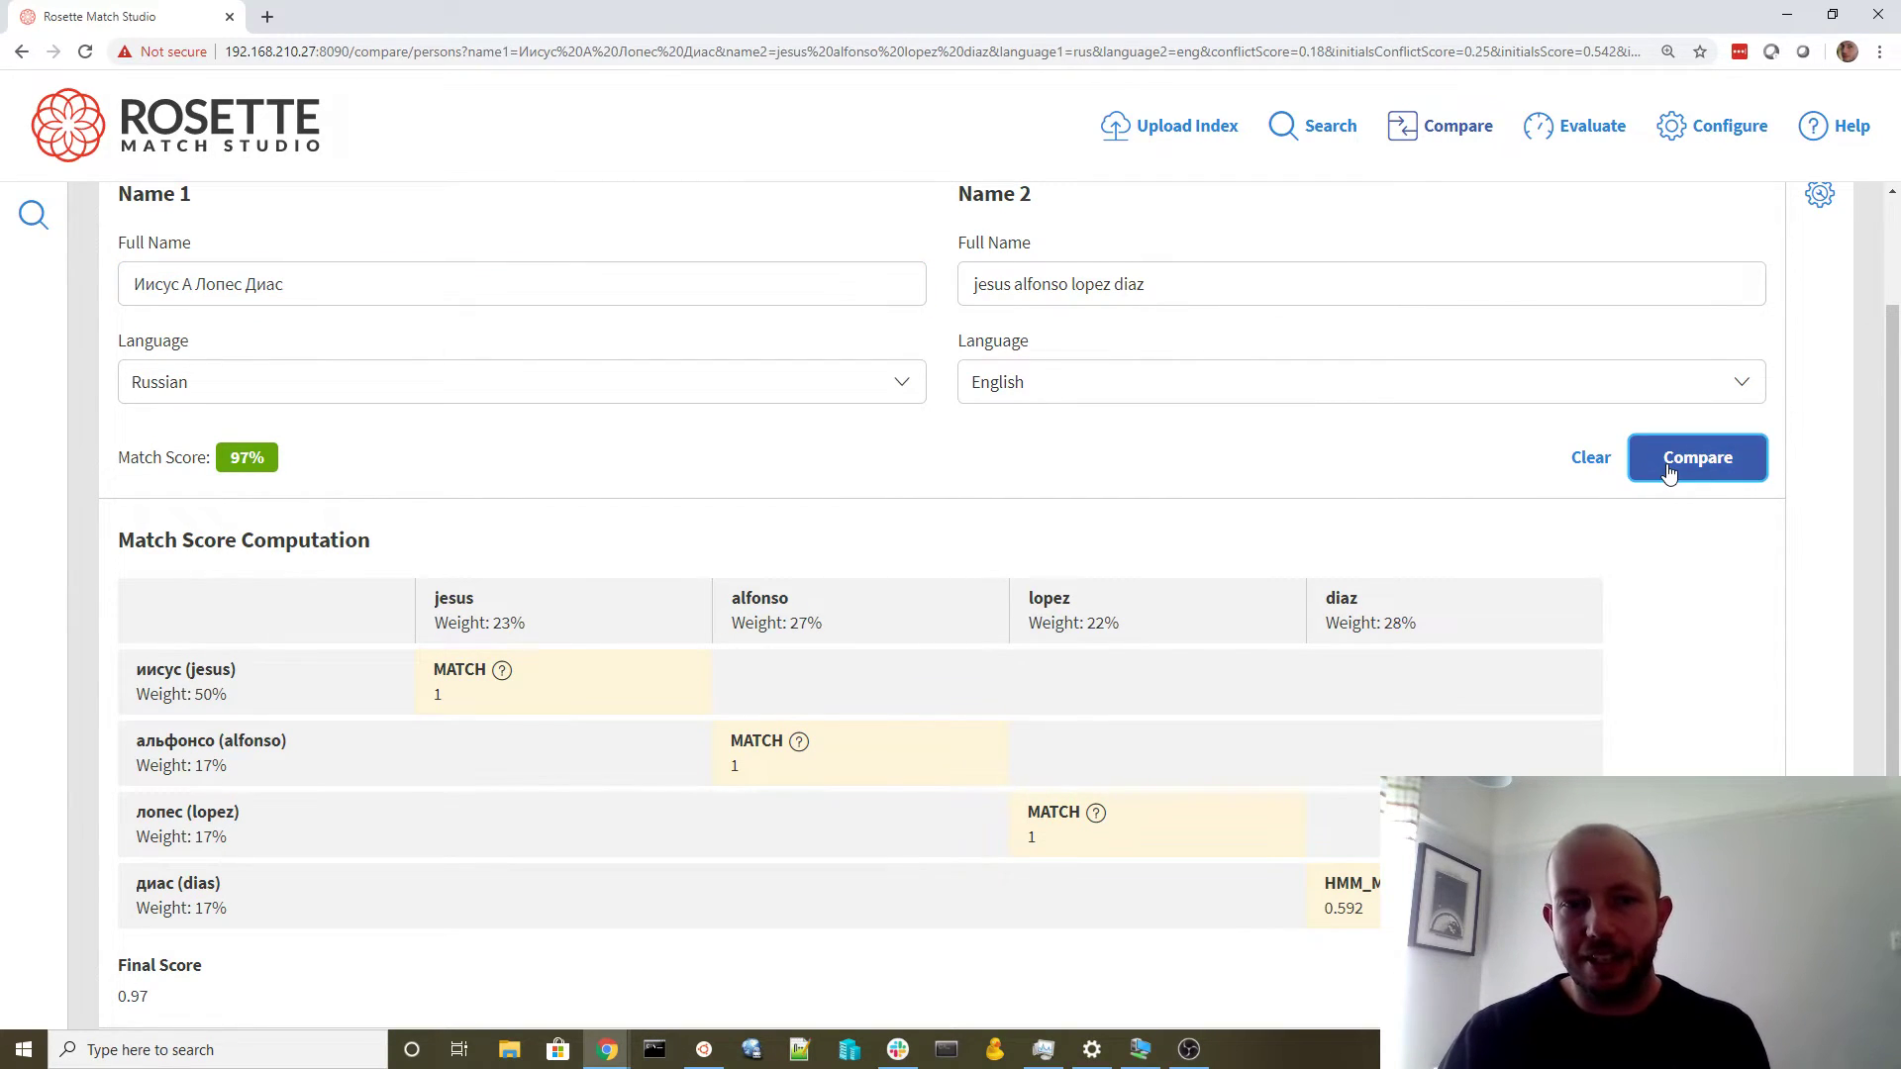
pyautogui.click(247, 286)
pyautogui.press('BackSpace')
pyautogui.click(1705, 466)
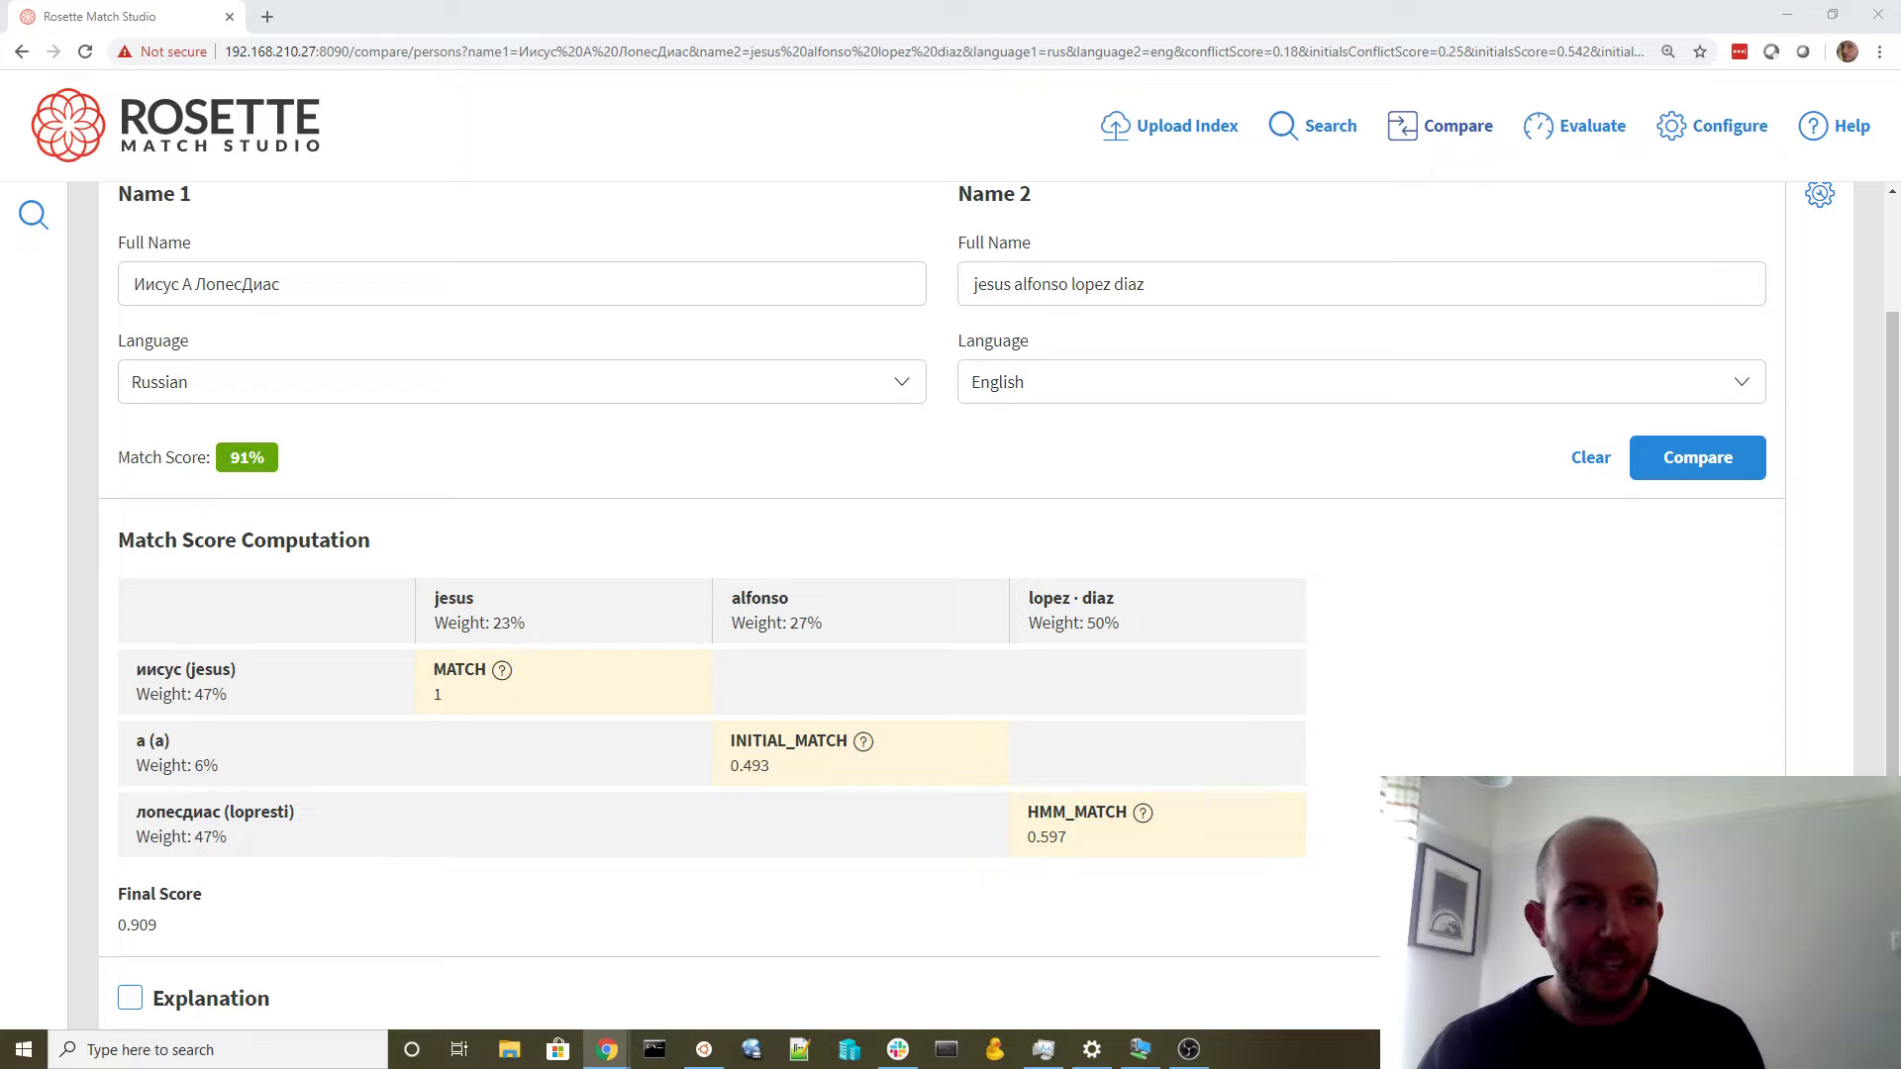
pyautogui.moveTo(341, 266); pyautogui.dragTo(82, 297)
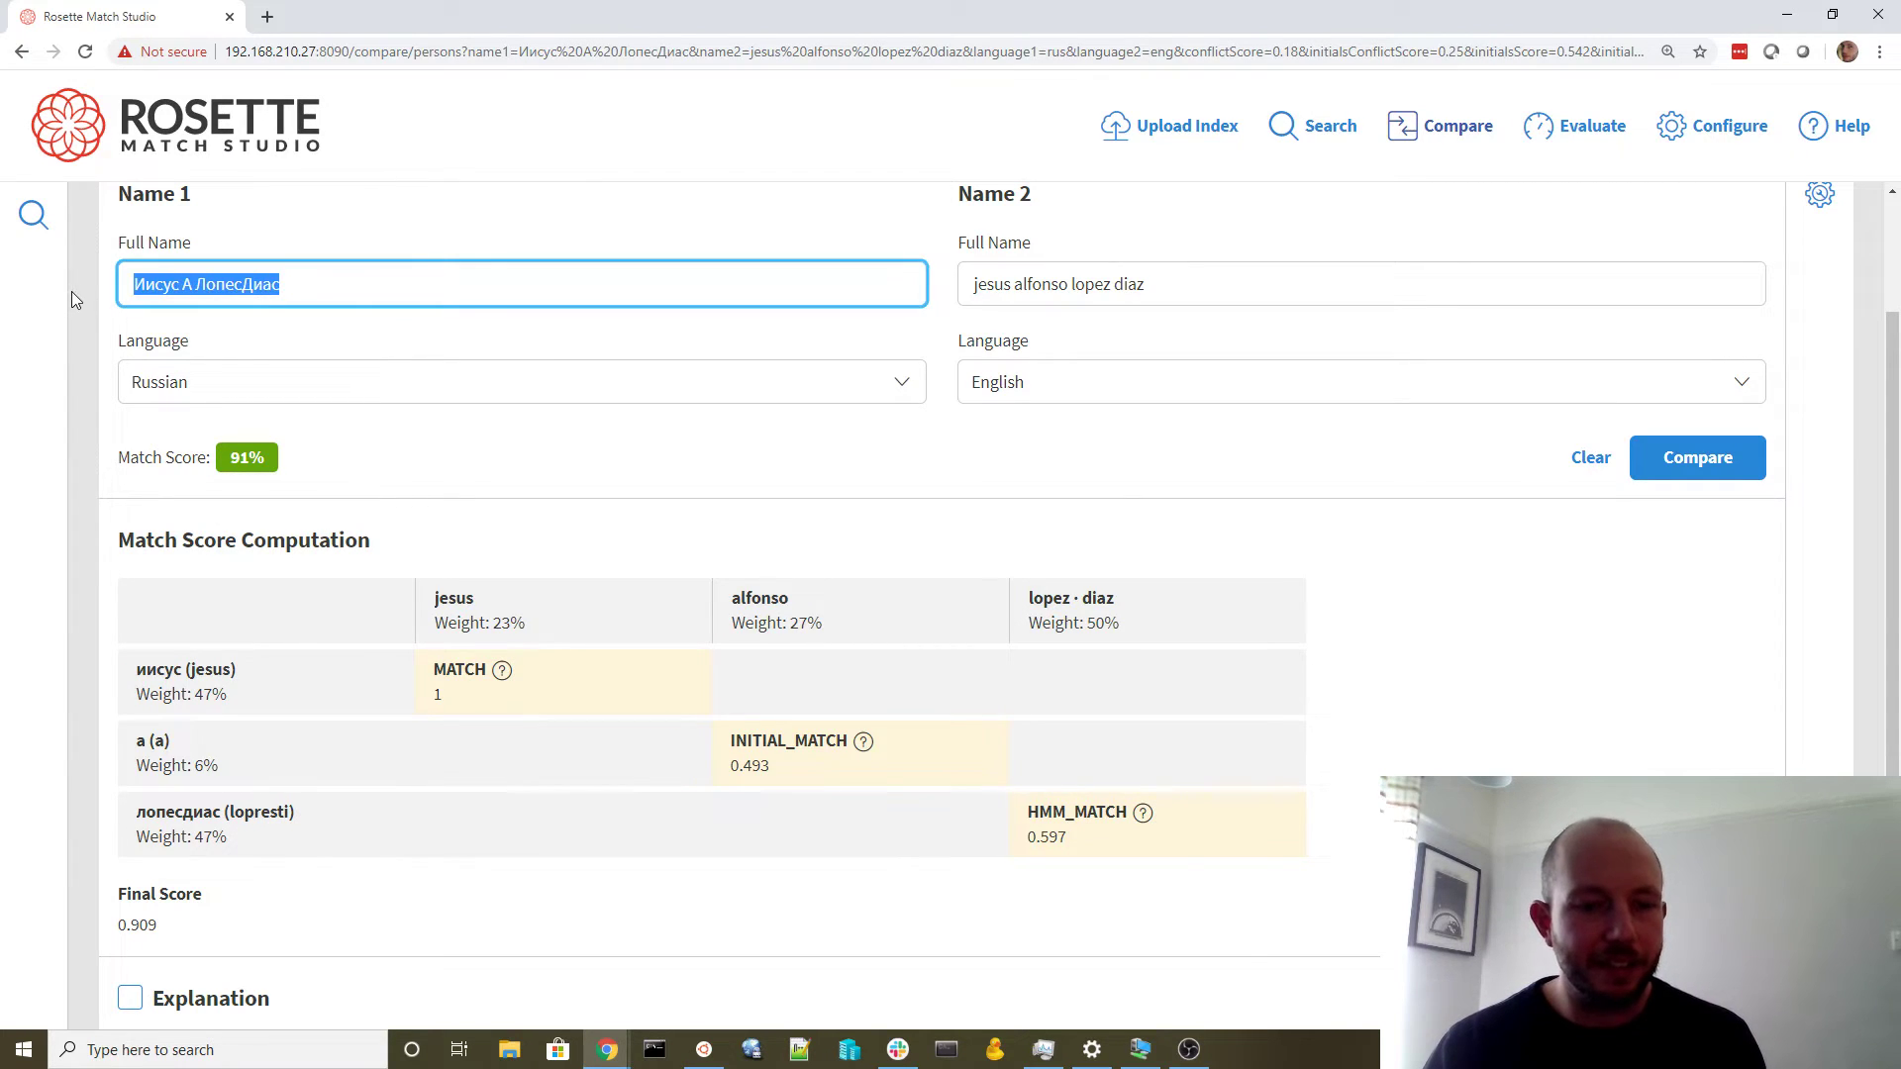
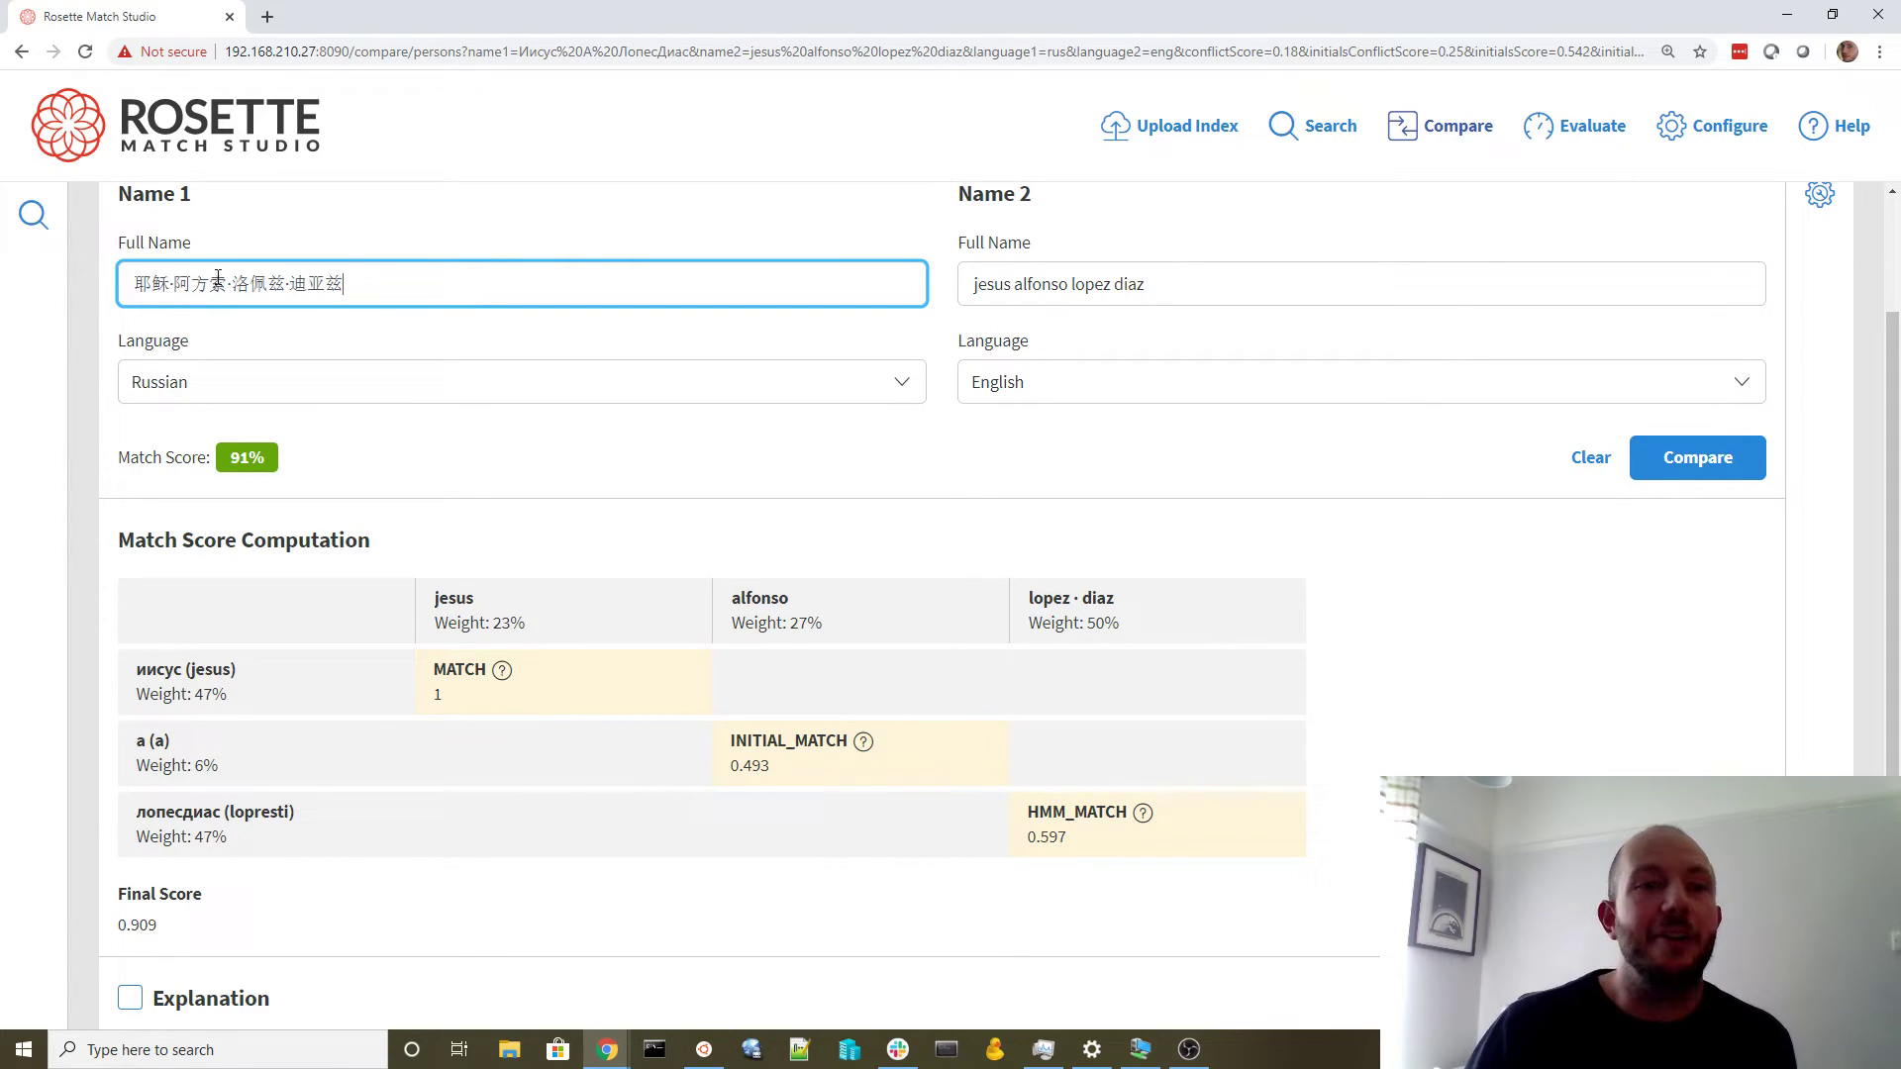
pyautogui.click(1686, 473)
pyautogui.click(346, 525)
pyautogui.scroll(5, 255, 594)
pyautogui.click(255, 581)
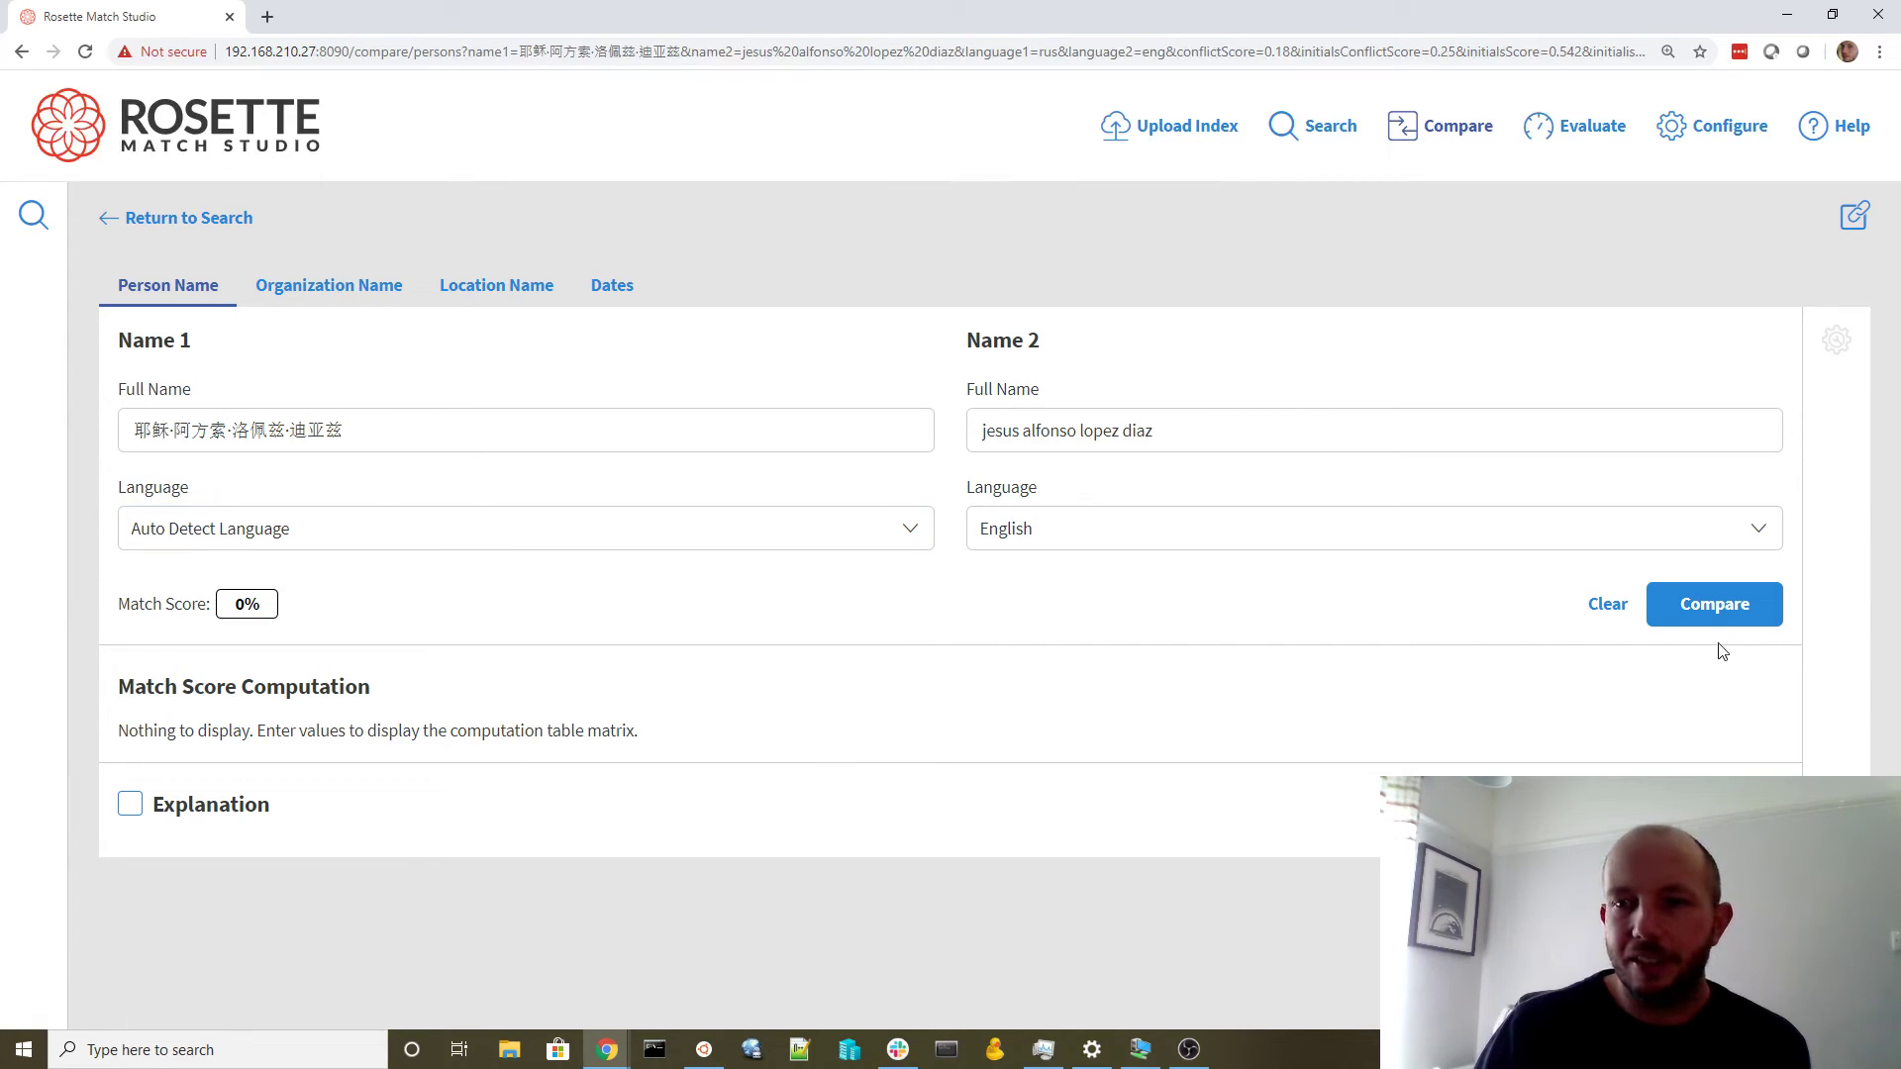
pyautogui.click(1718, 606)
# Review the Chinese romanizations yesu and afangsuo in the results table
pyautogui.scroll(-3, 1099, 602)
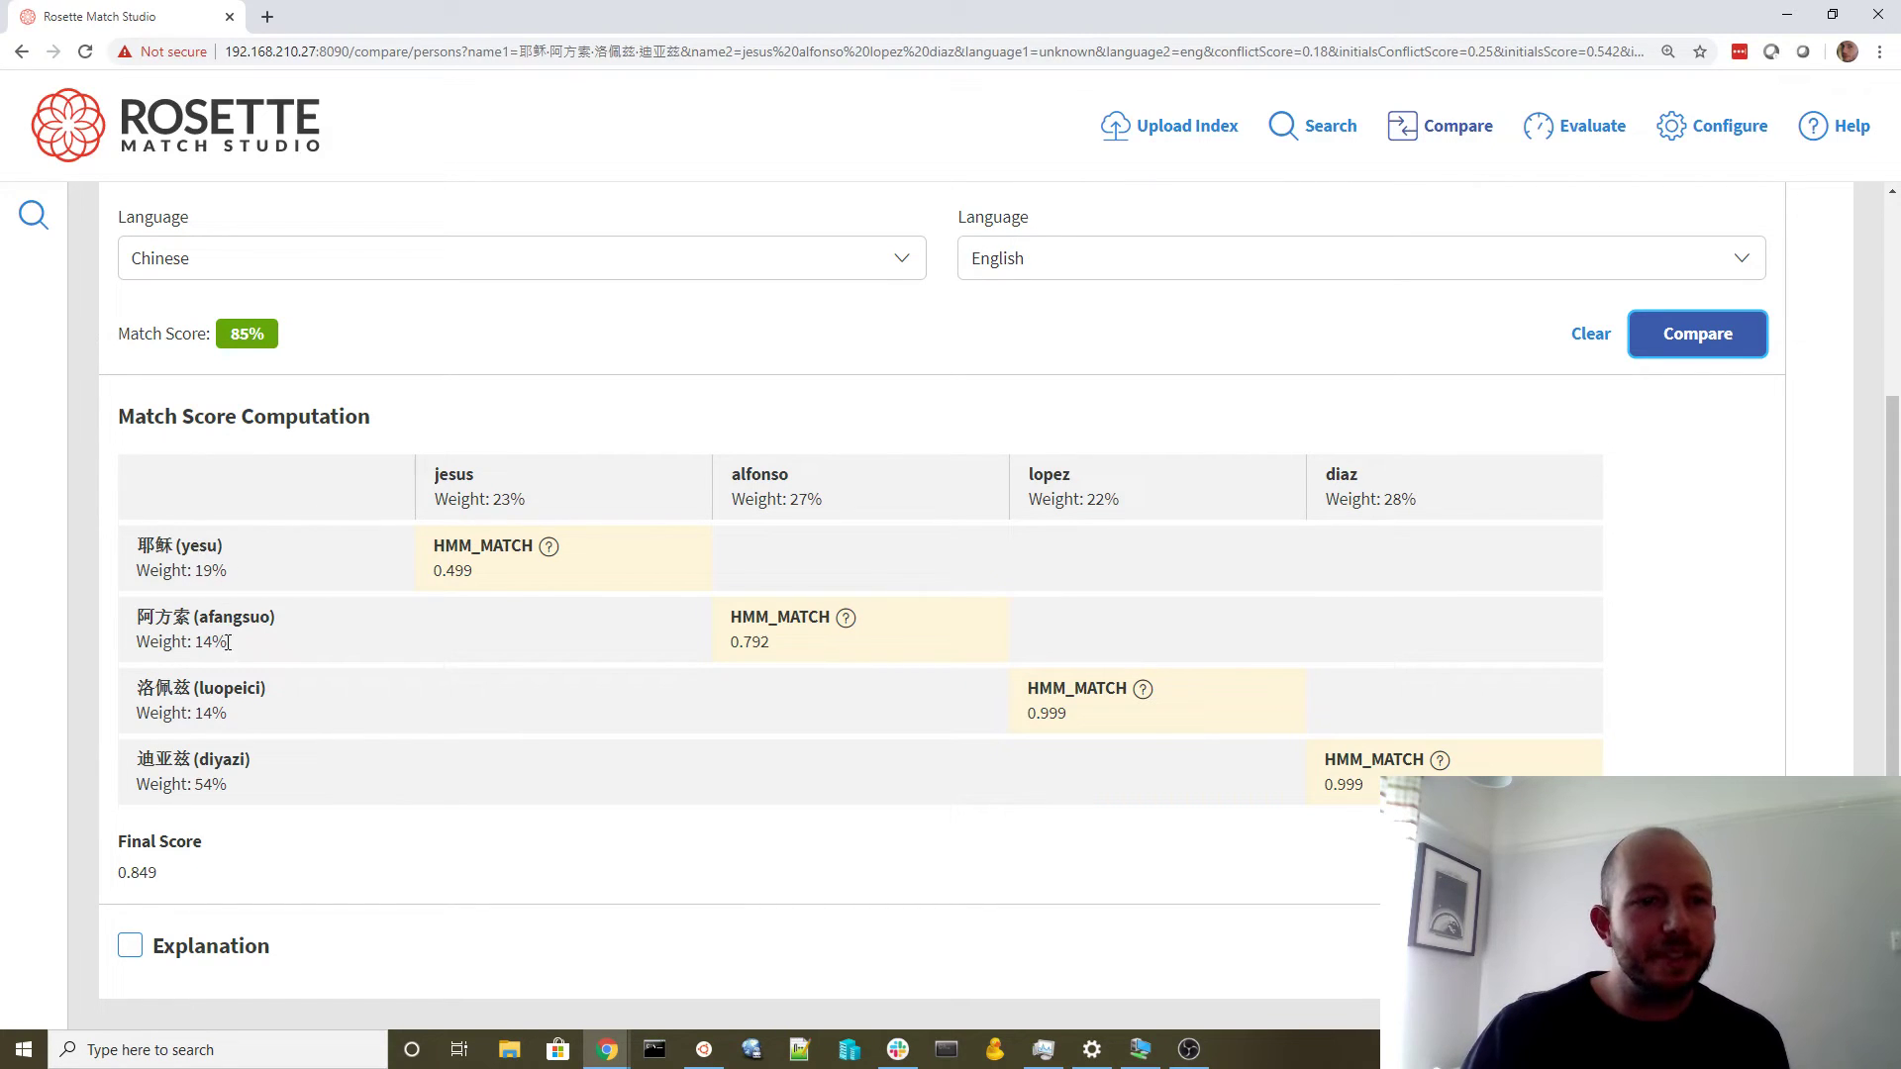
pyautogui.doubleClick(198, 546)
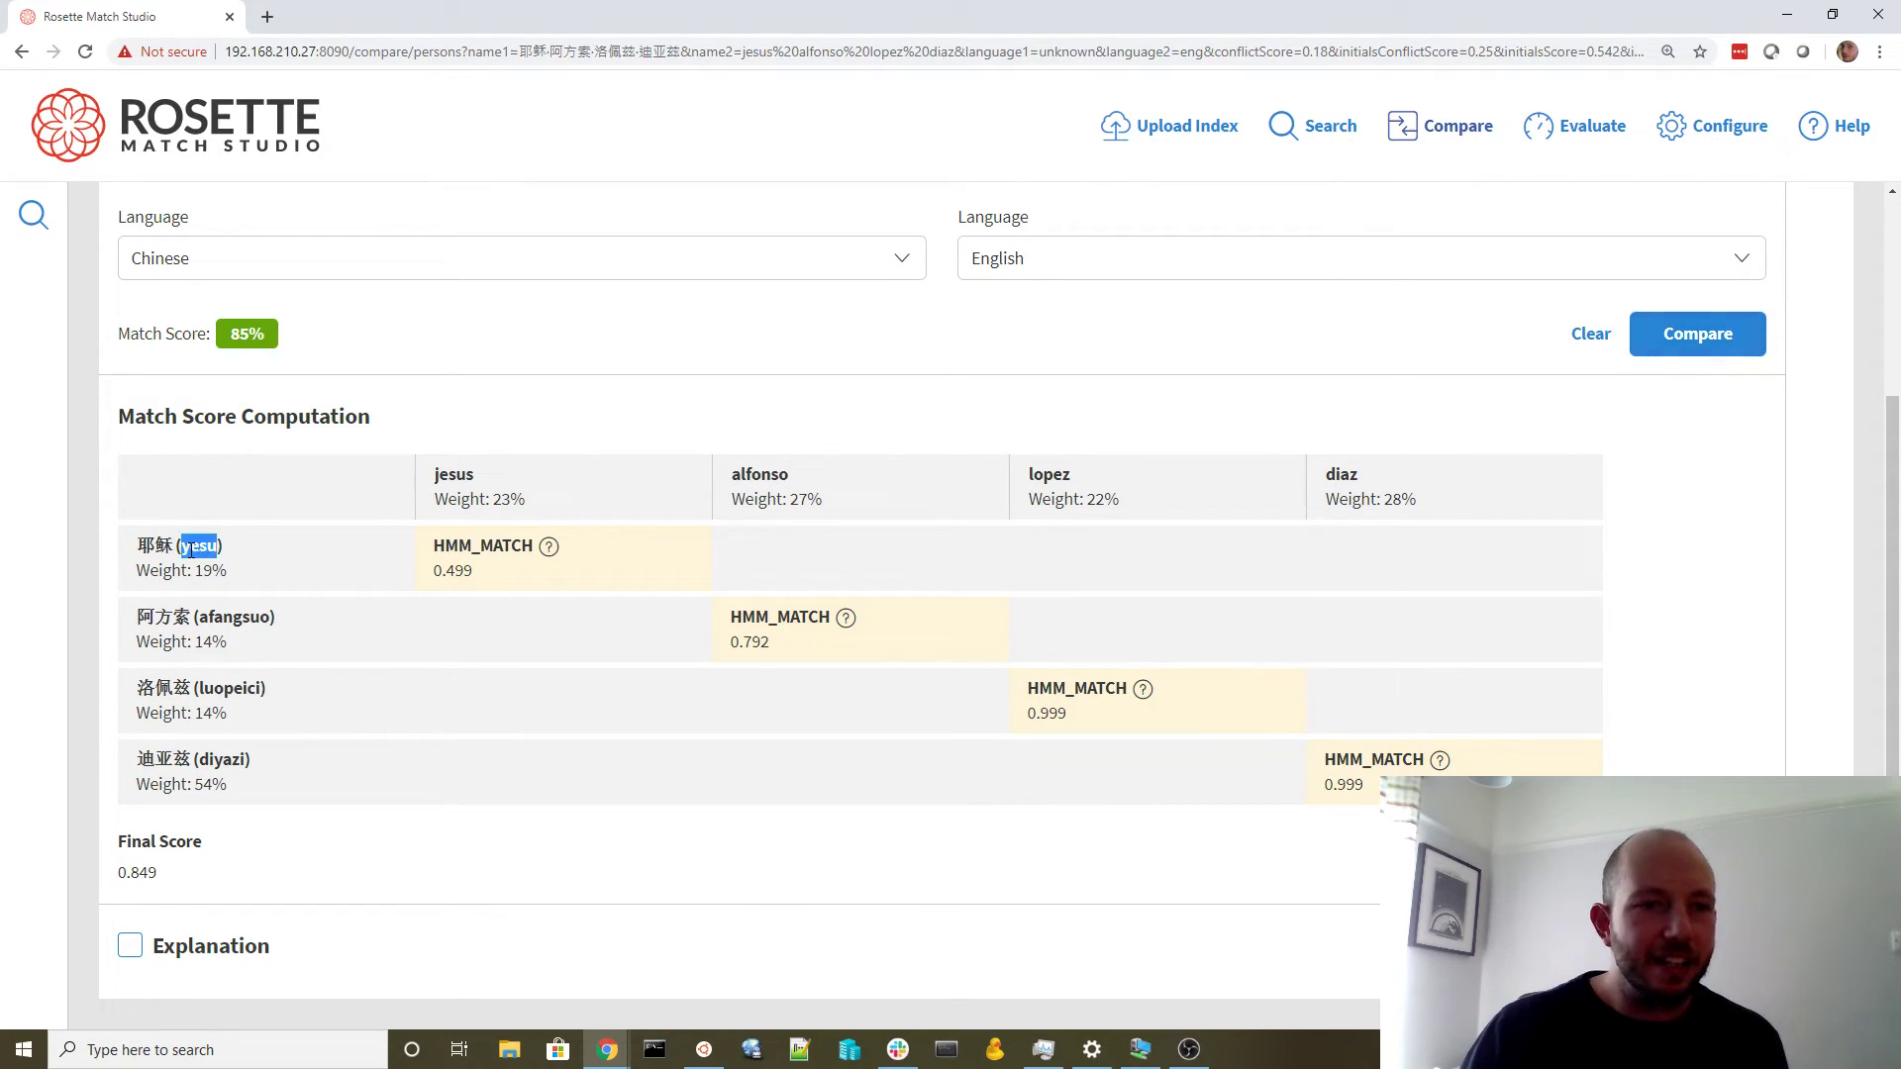
pyautogui.doubleClick(233, 617)
pyautogui.click(444, 636)
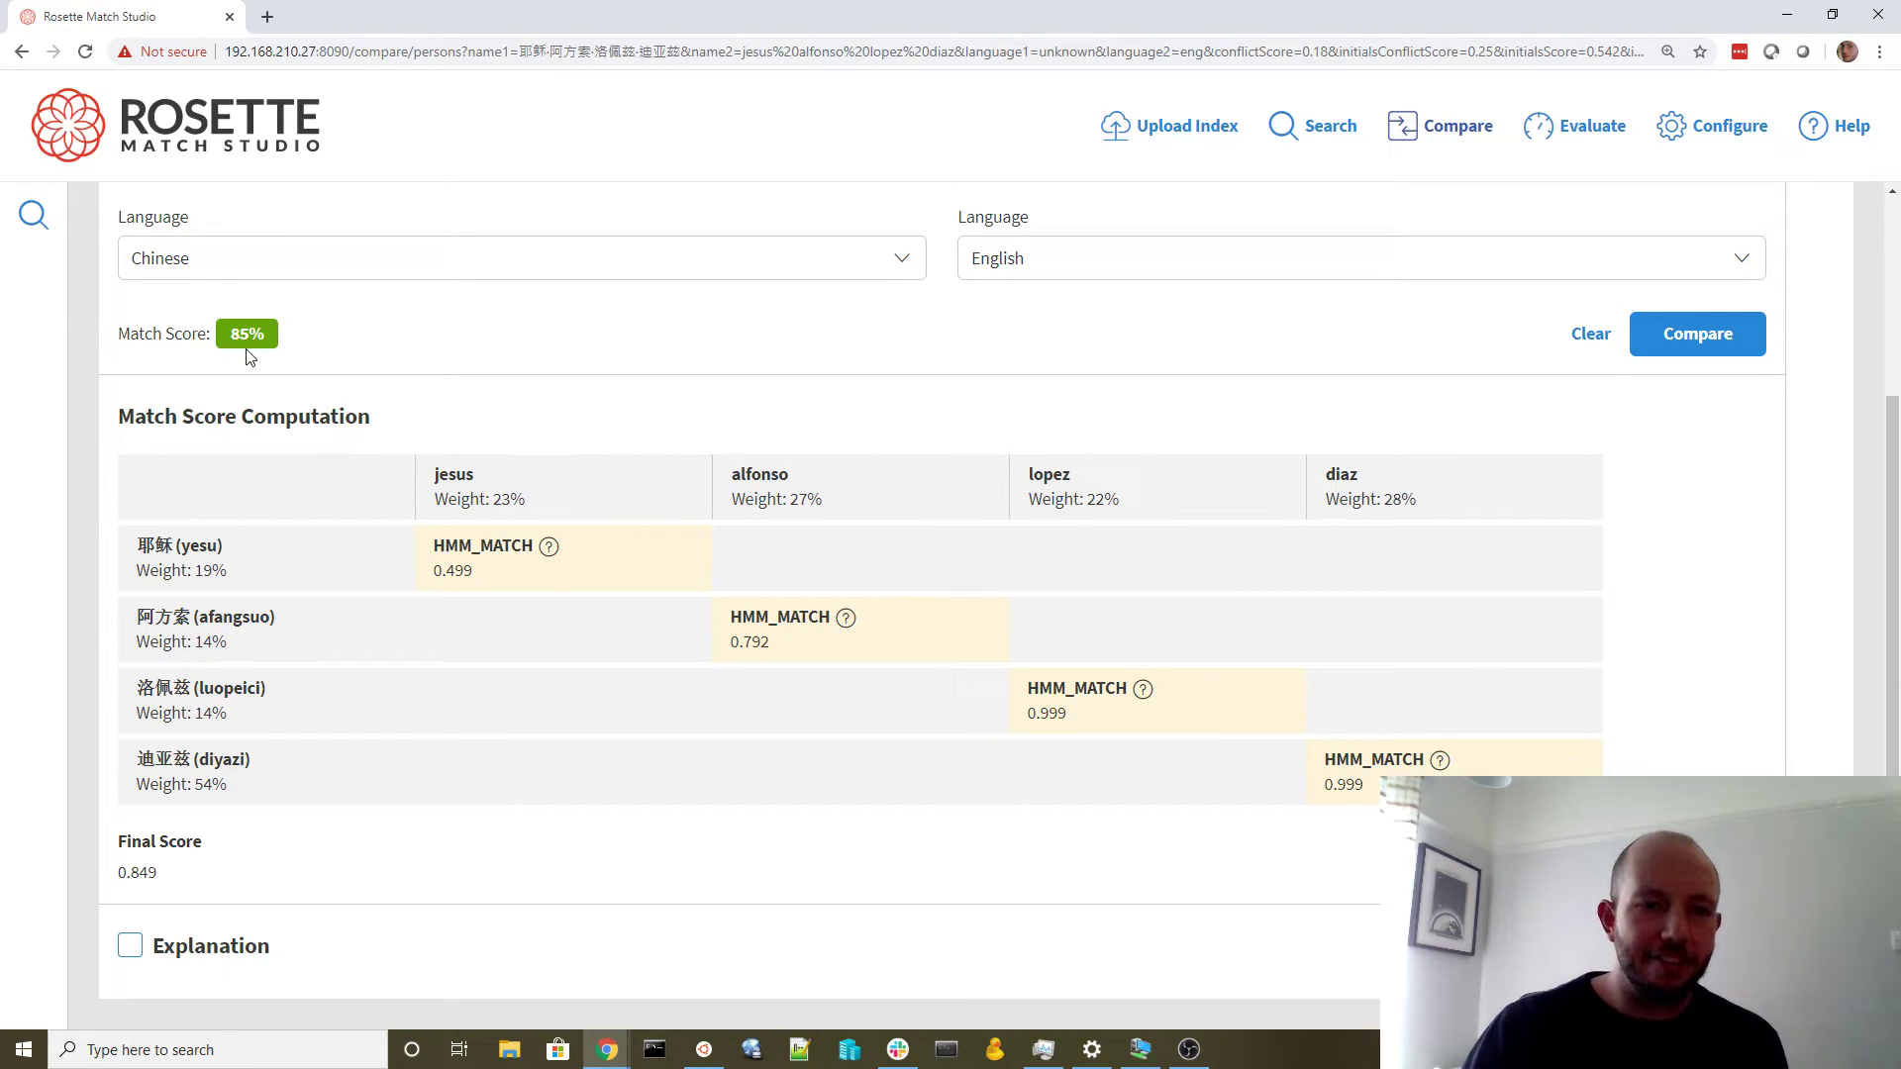
pyautogui.scroll(3, 246, 484)
pyautogui.scroll(-1, 288, 628)
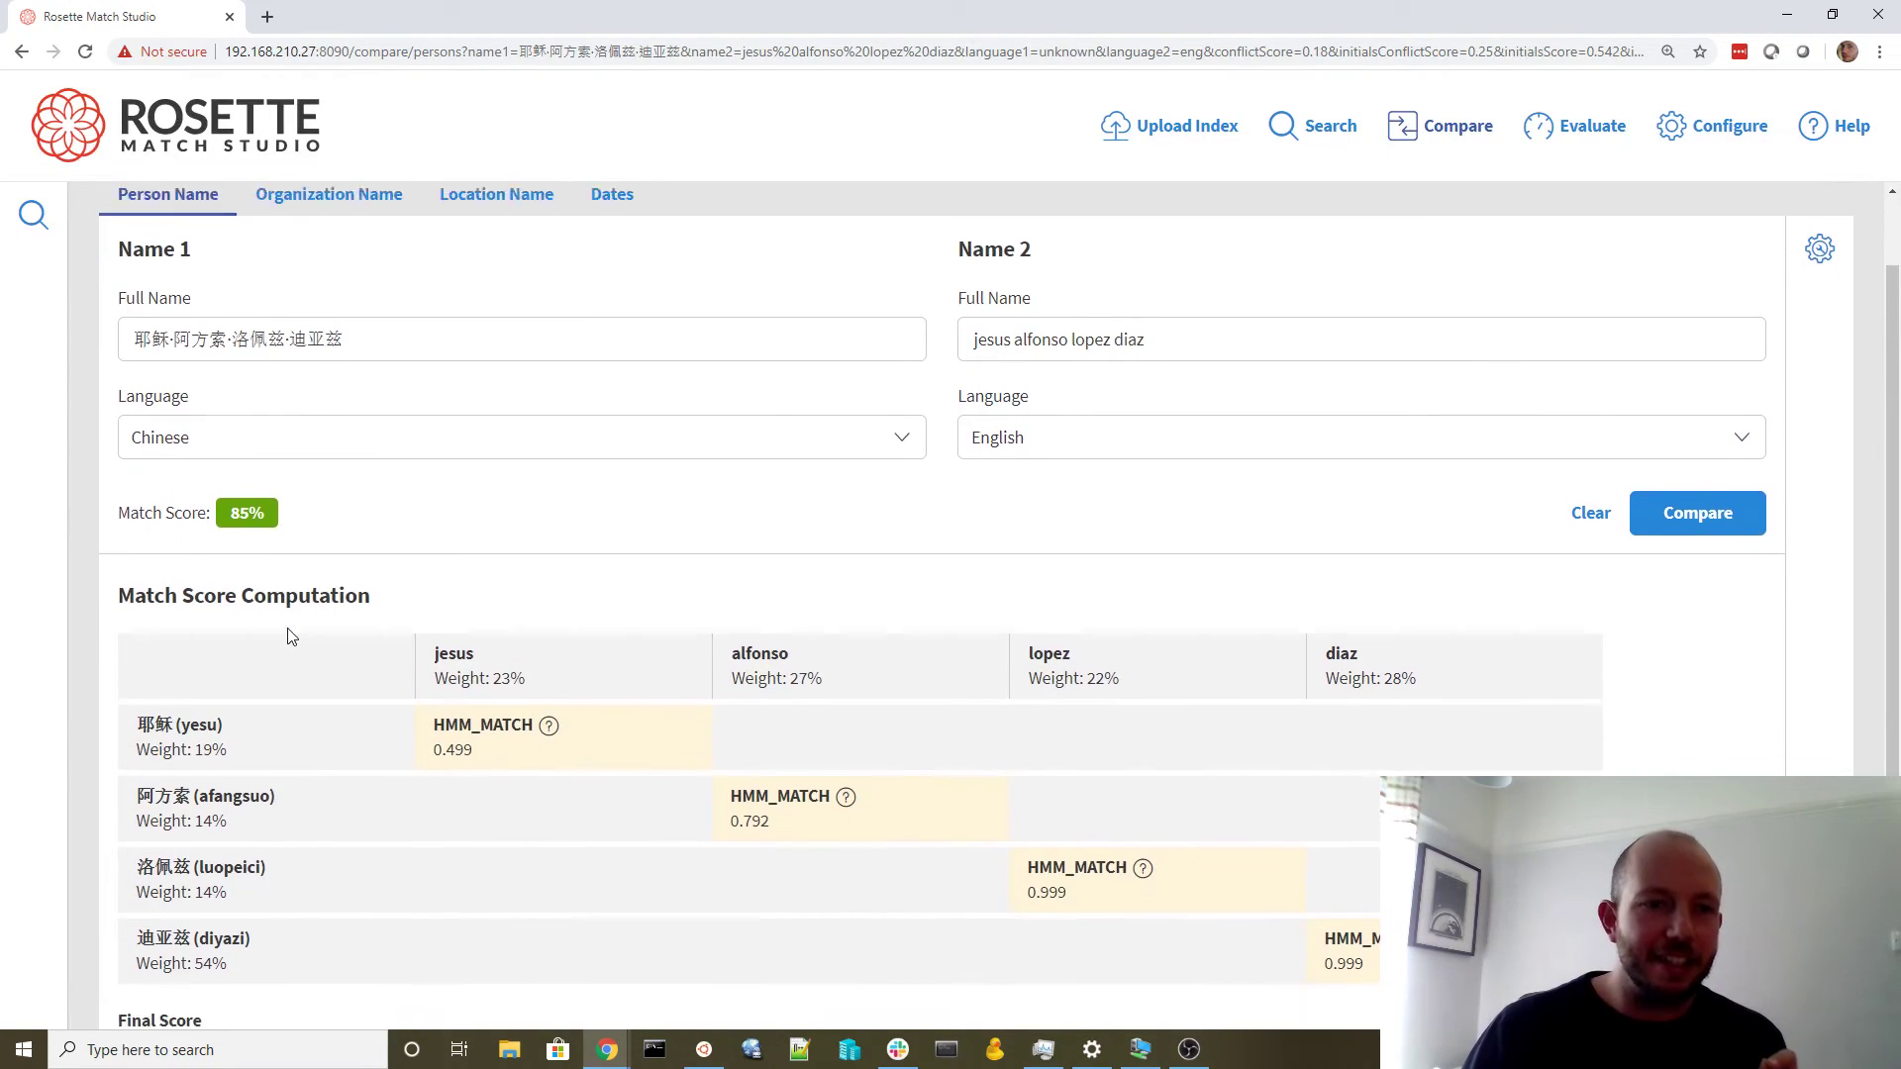
pyautogui.moveTo(351, 308); pyautogui.dragTo(131, 316)
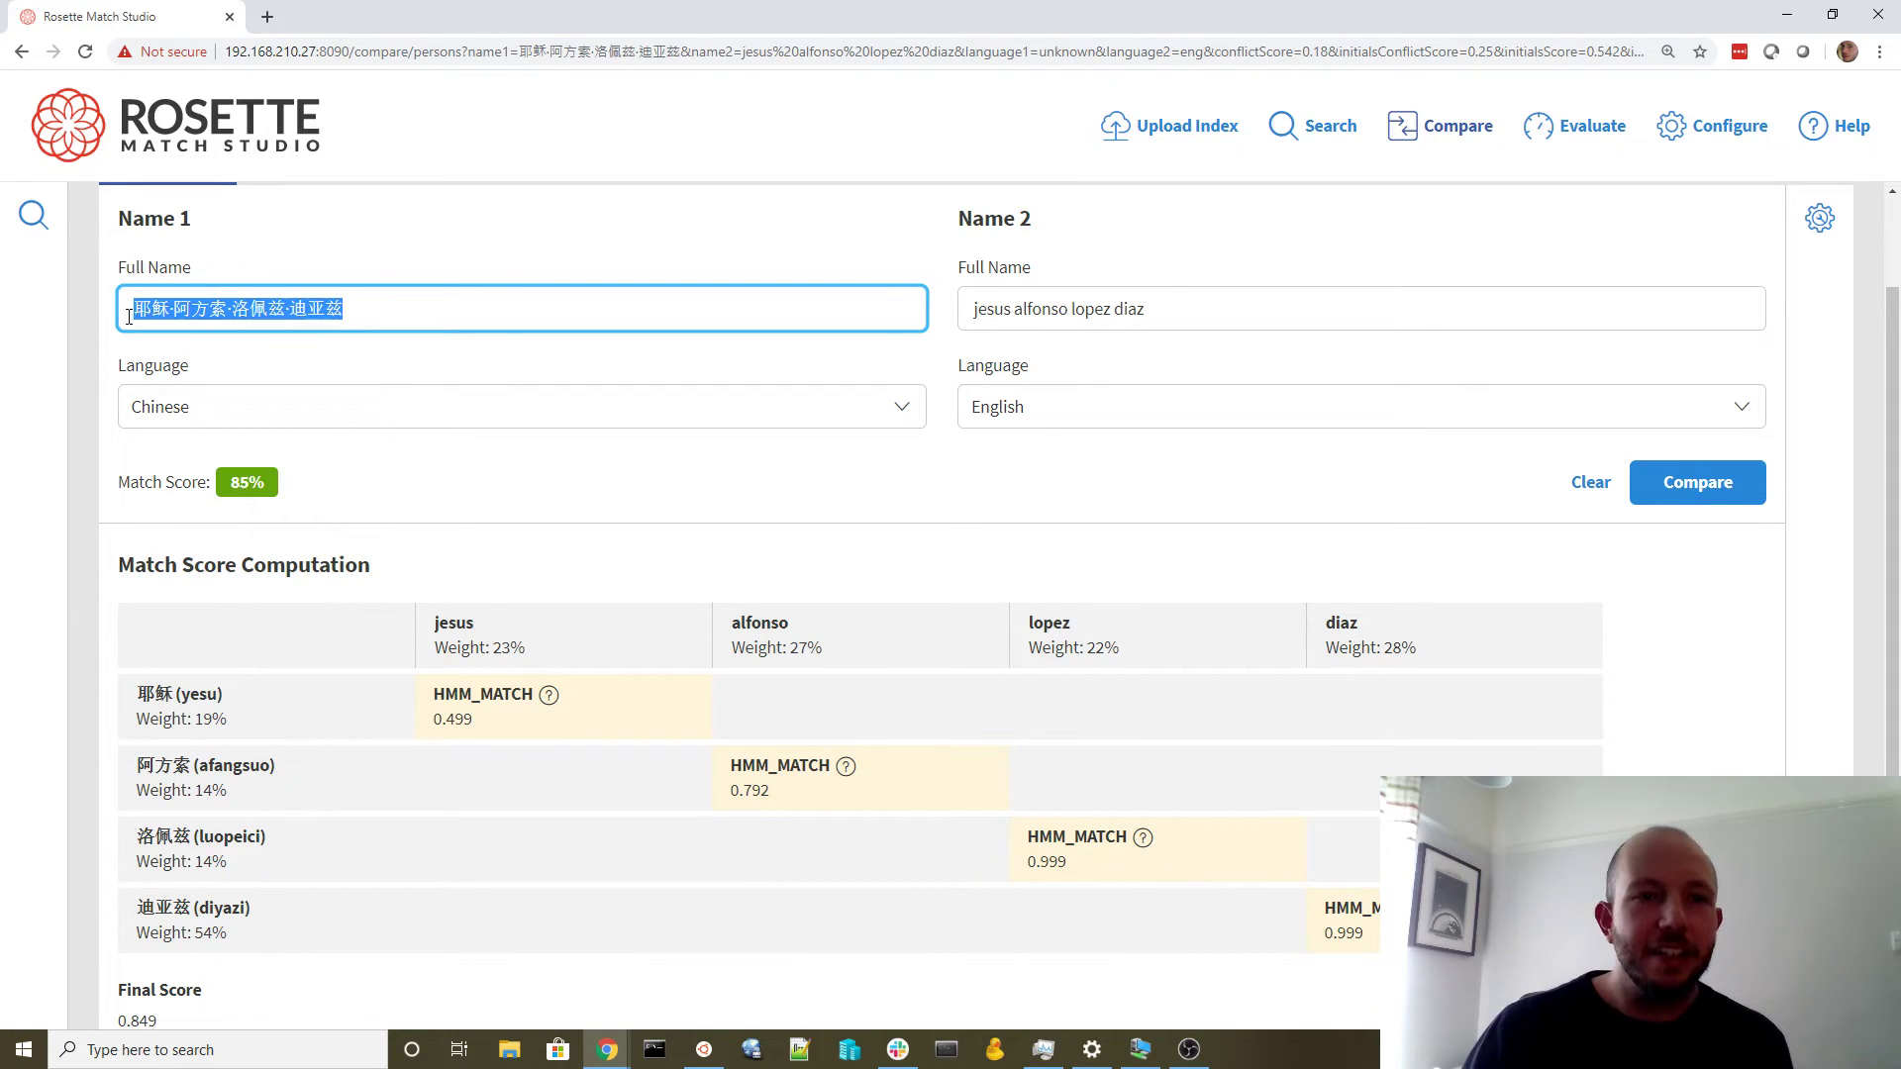
# Replace the Chinese name in Name 1's Full Name field with the Arabic spelling
pyautogui.click(472, 307)
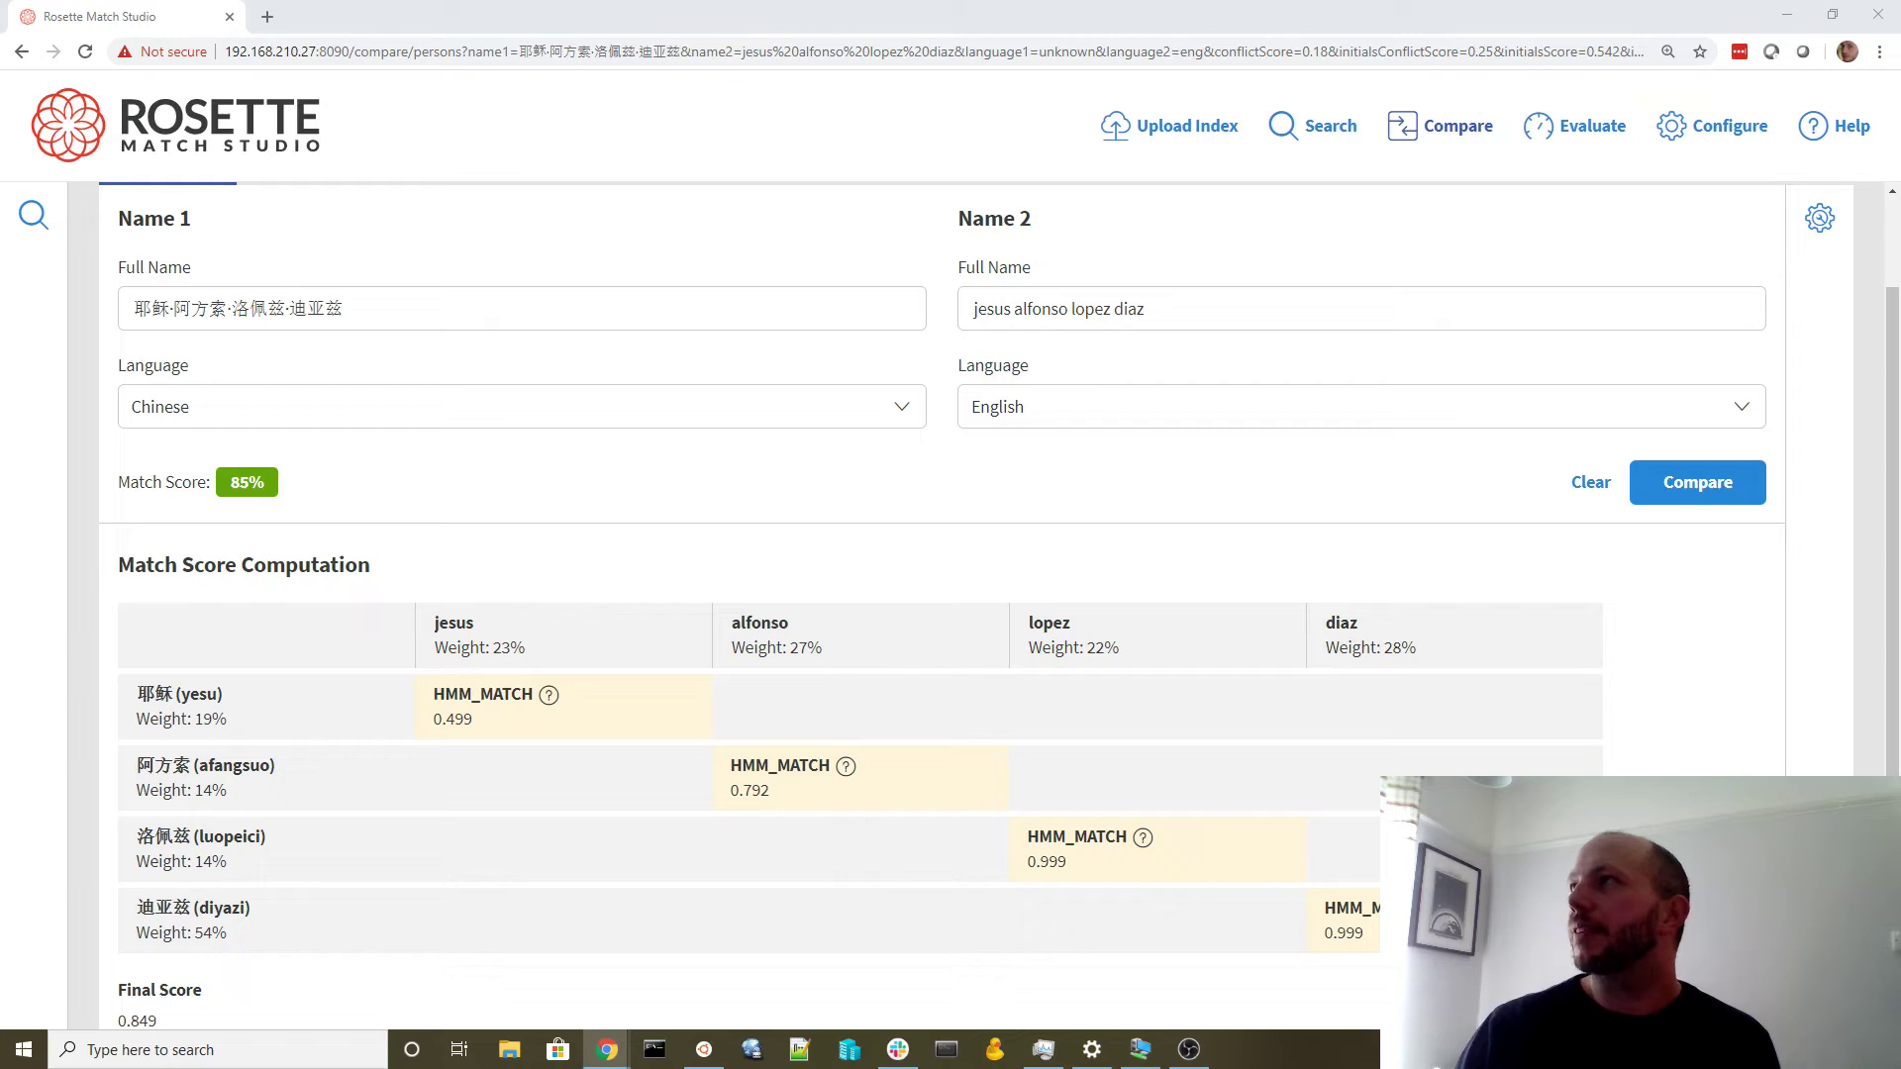
pyautogui.click(434, 307)
pyautogui.hotkey('ctrl', 'a')
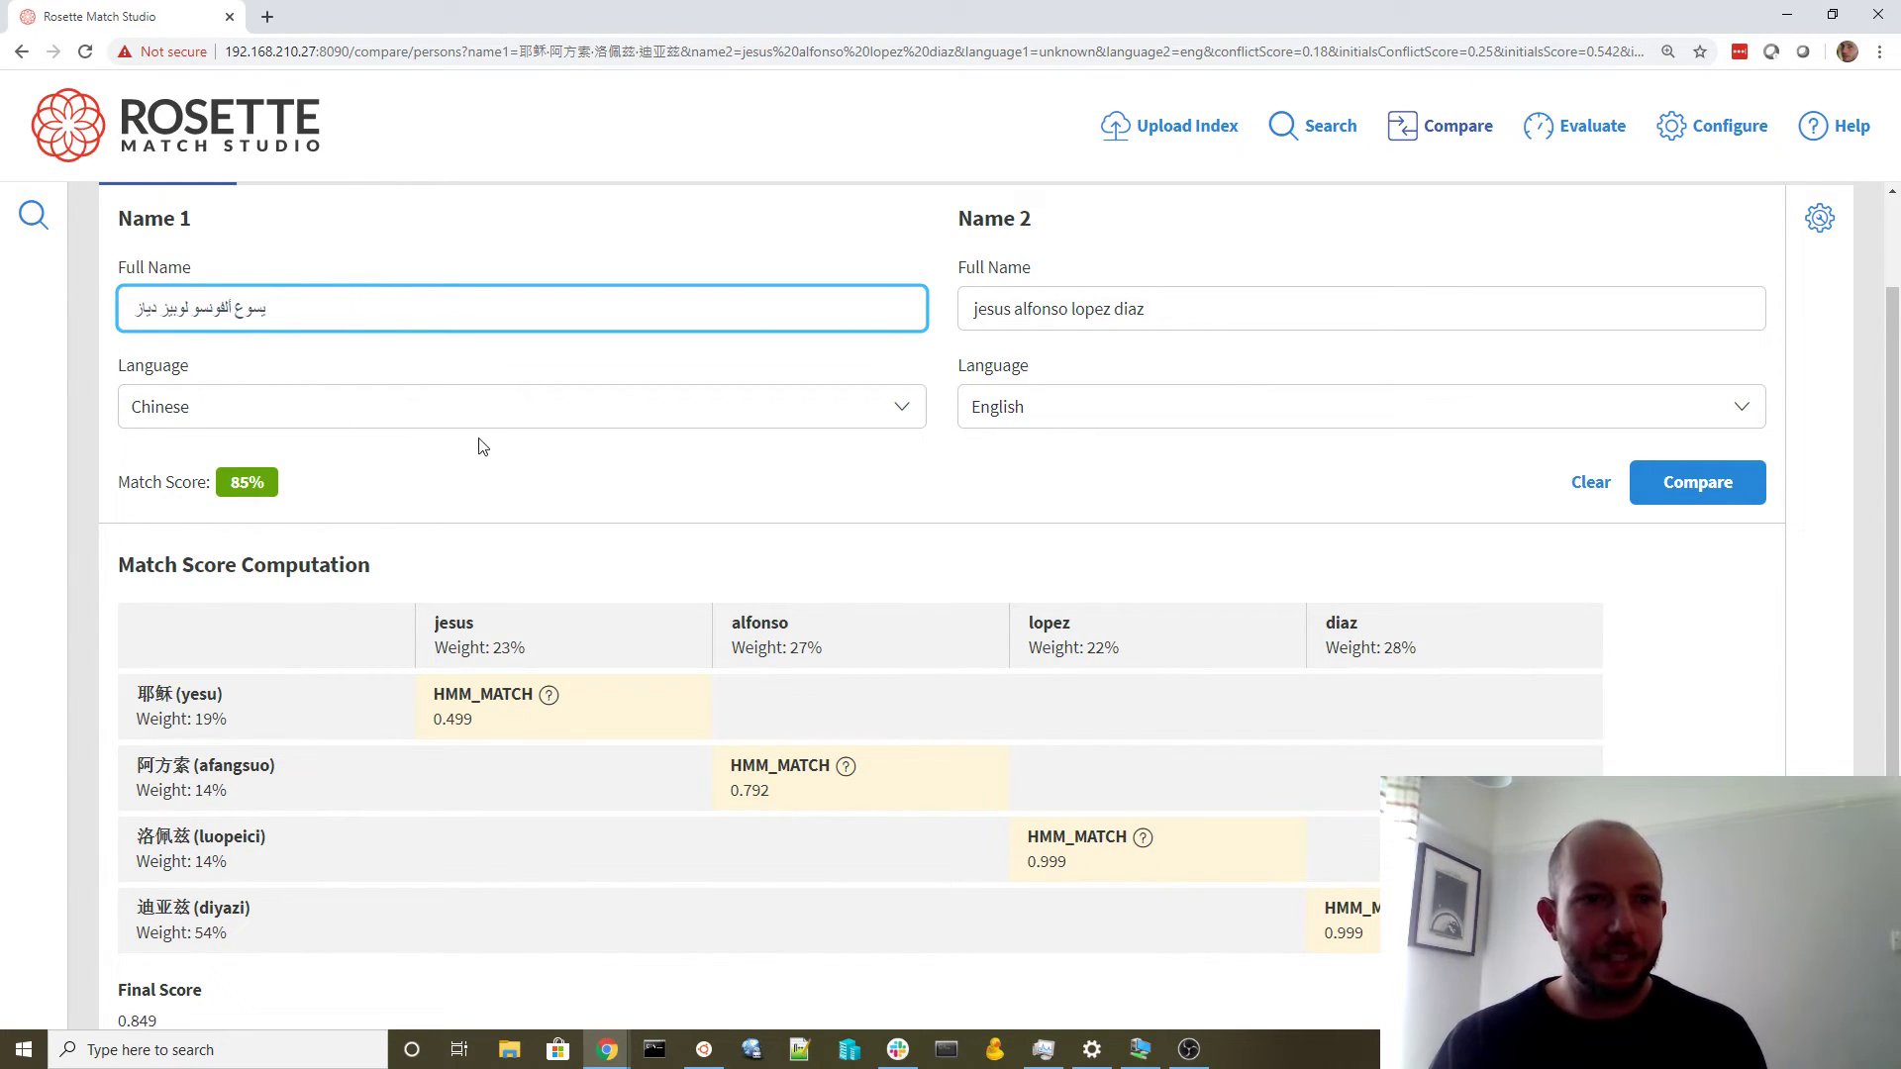
# Compare with Auto Detect Language, dropping the score to 62% with yasu in CONFLICT
pyautogui.click(471, 424)
pyautogui.click(441, 454)
pyautogui.click(1691, 495)
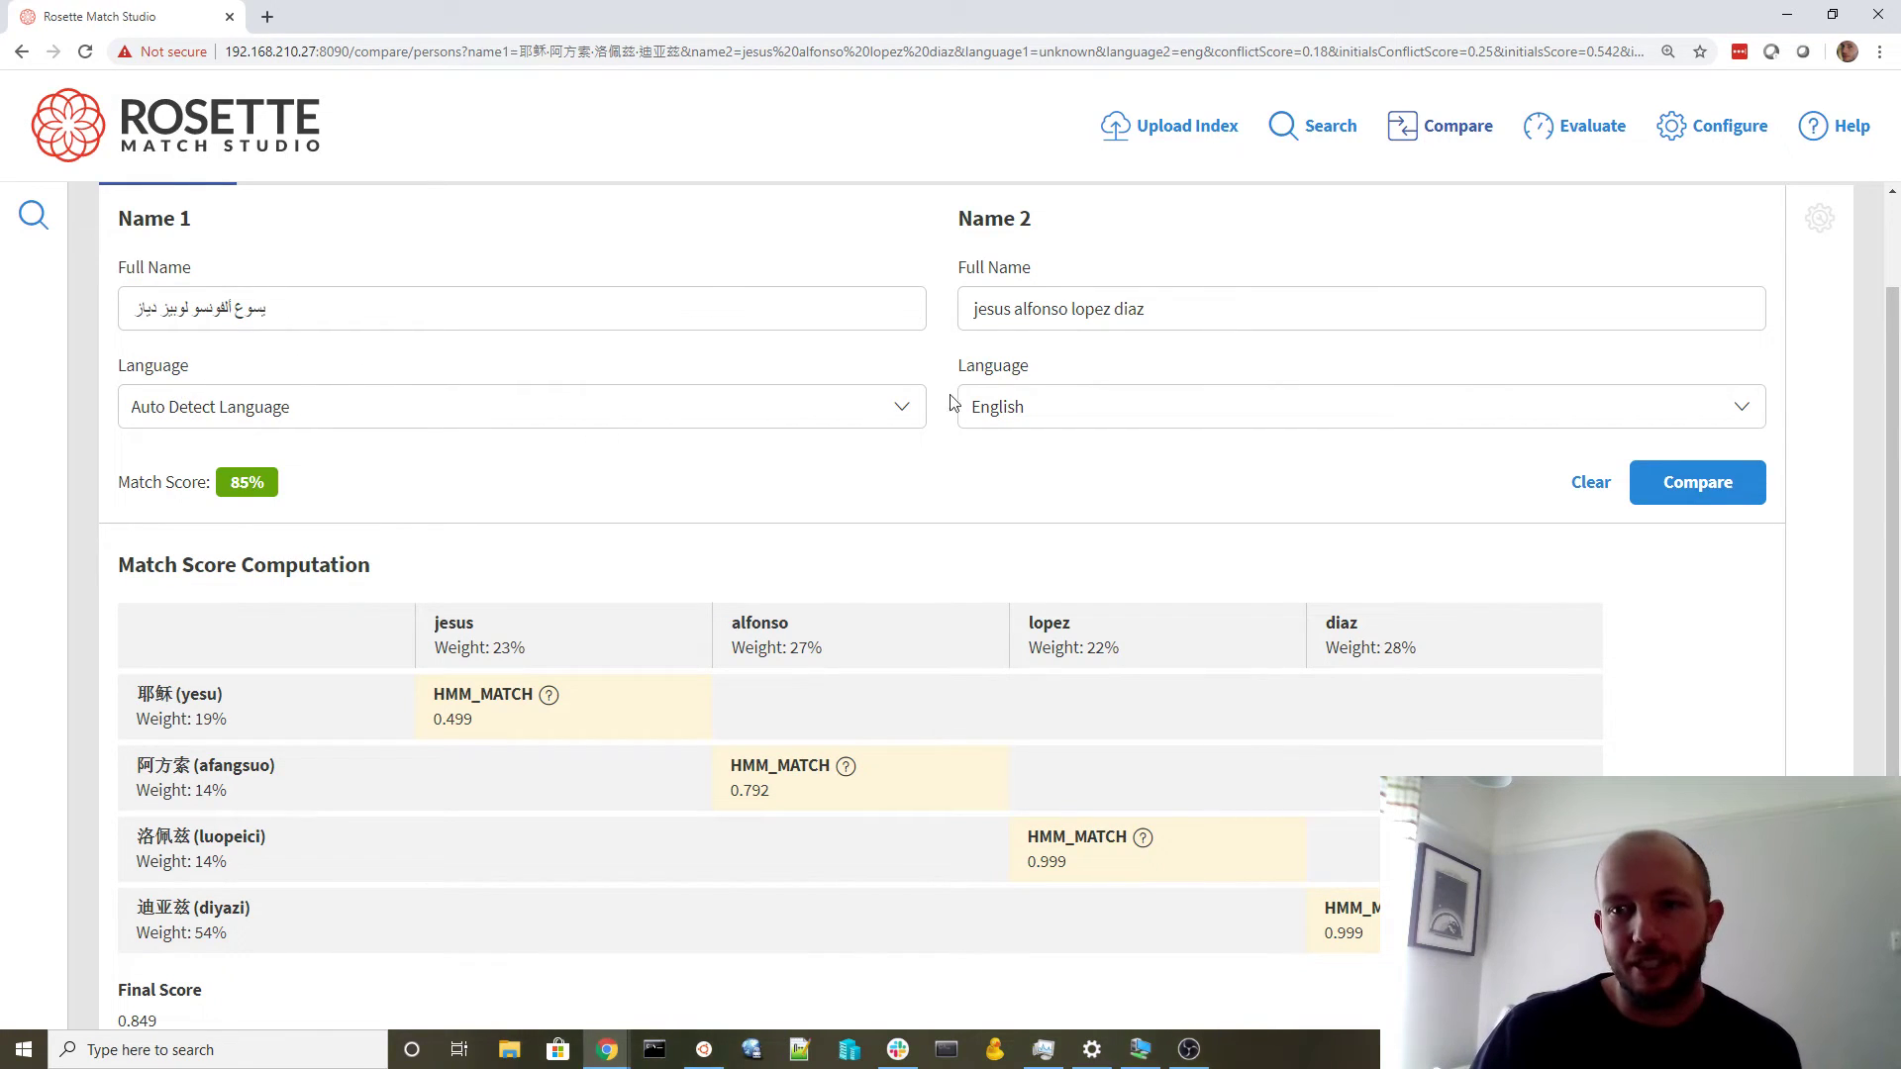
pyautogui.click(1723, 490)
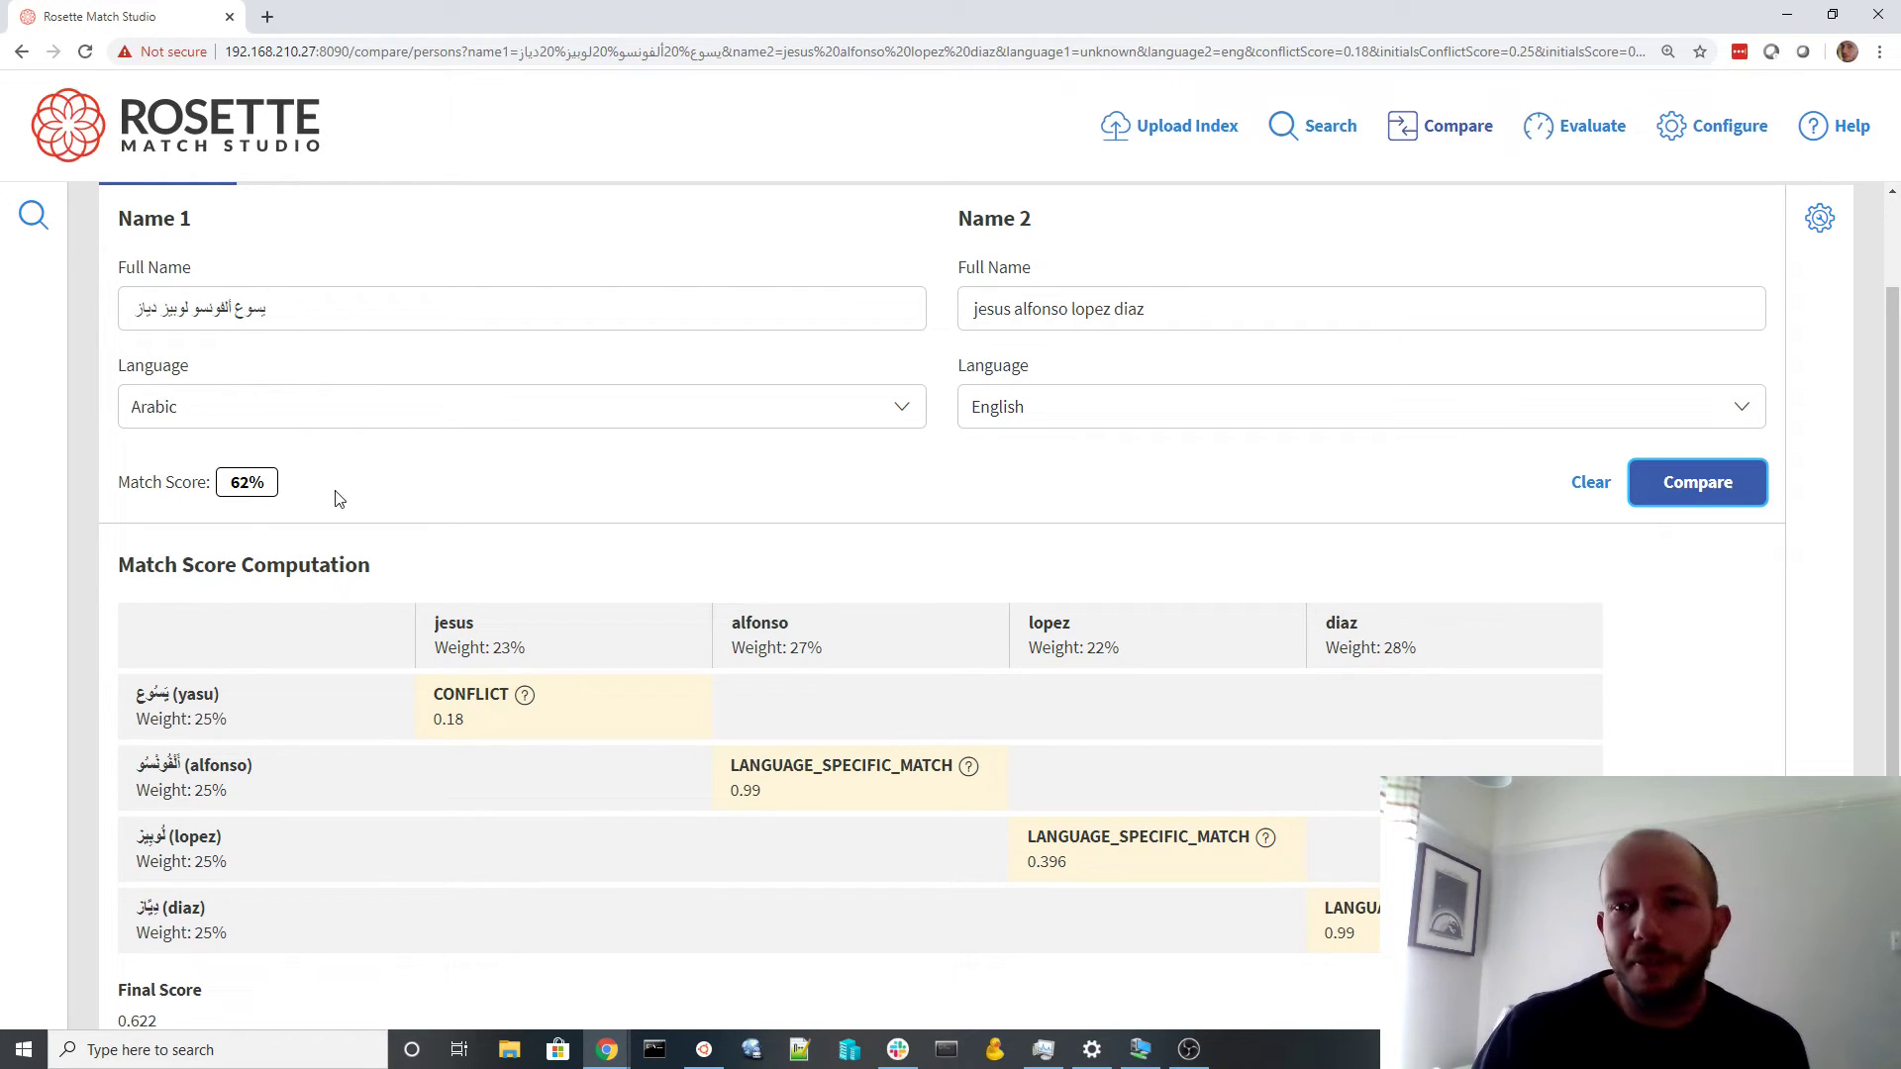
pyautogui.moveTo(317, 327); pyautogui.dragTo(85, 319)
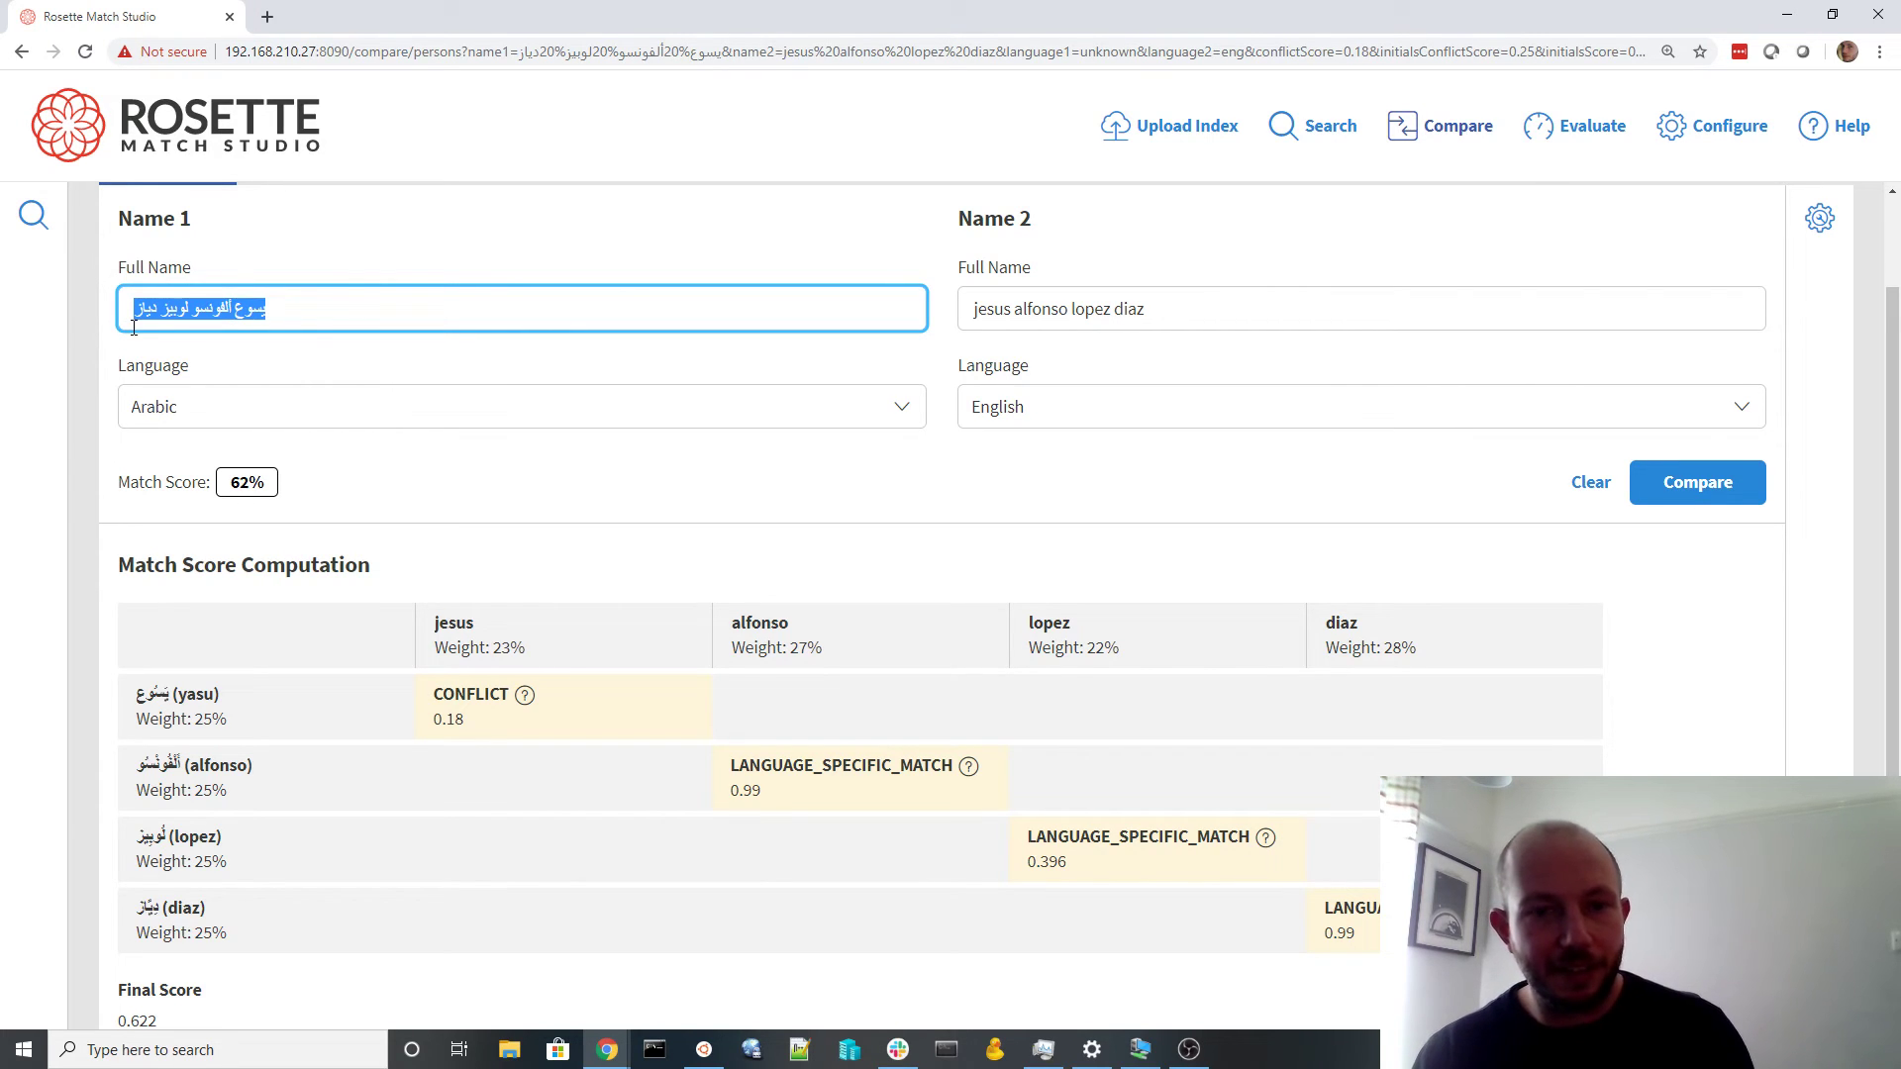
pyautogui.click(34, 215)
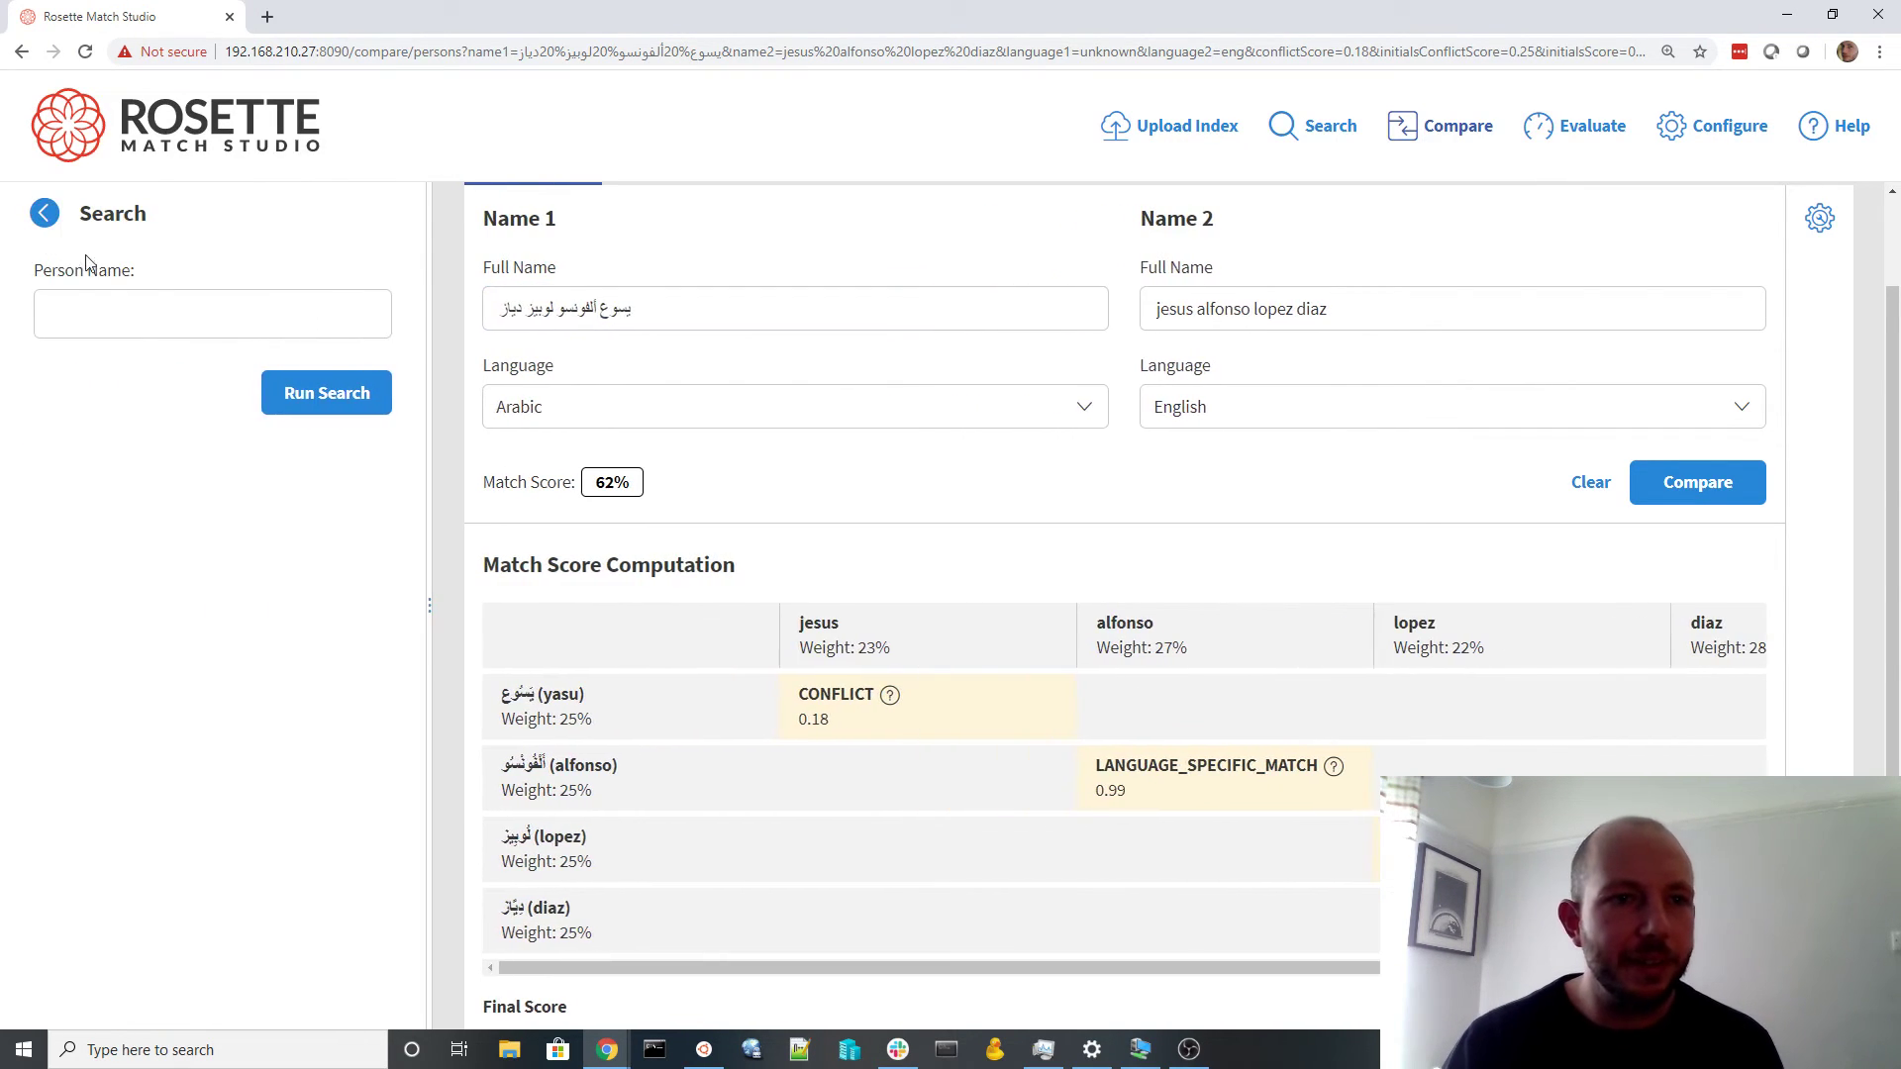
pyautogui.click(96, 308)
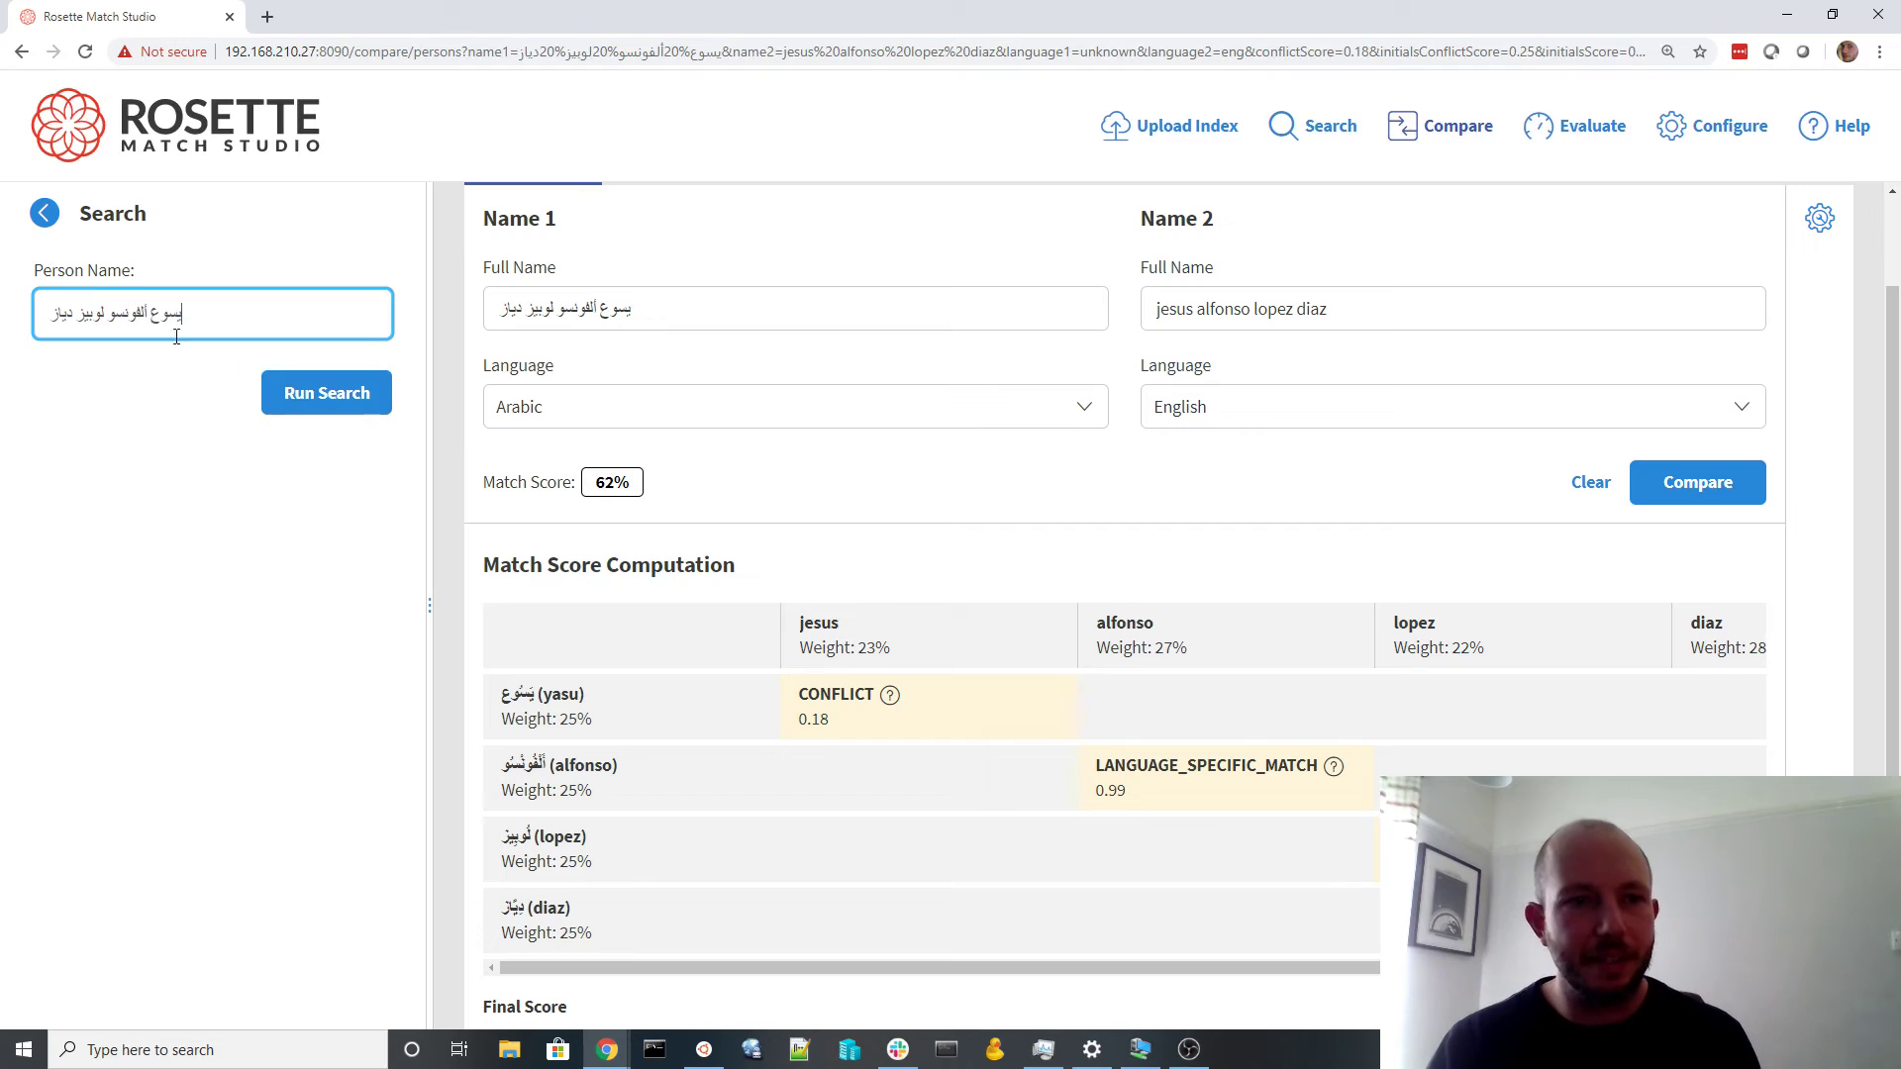
pyautogui.click(365, 397)
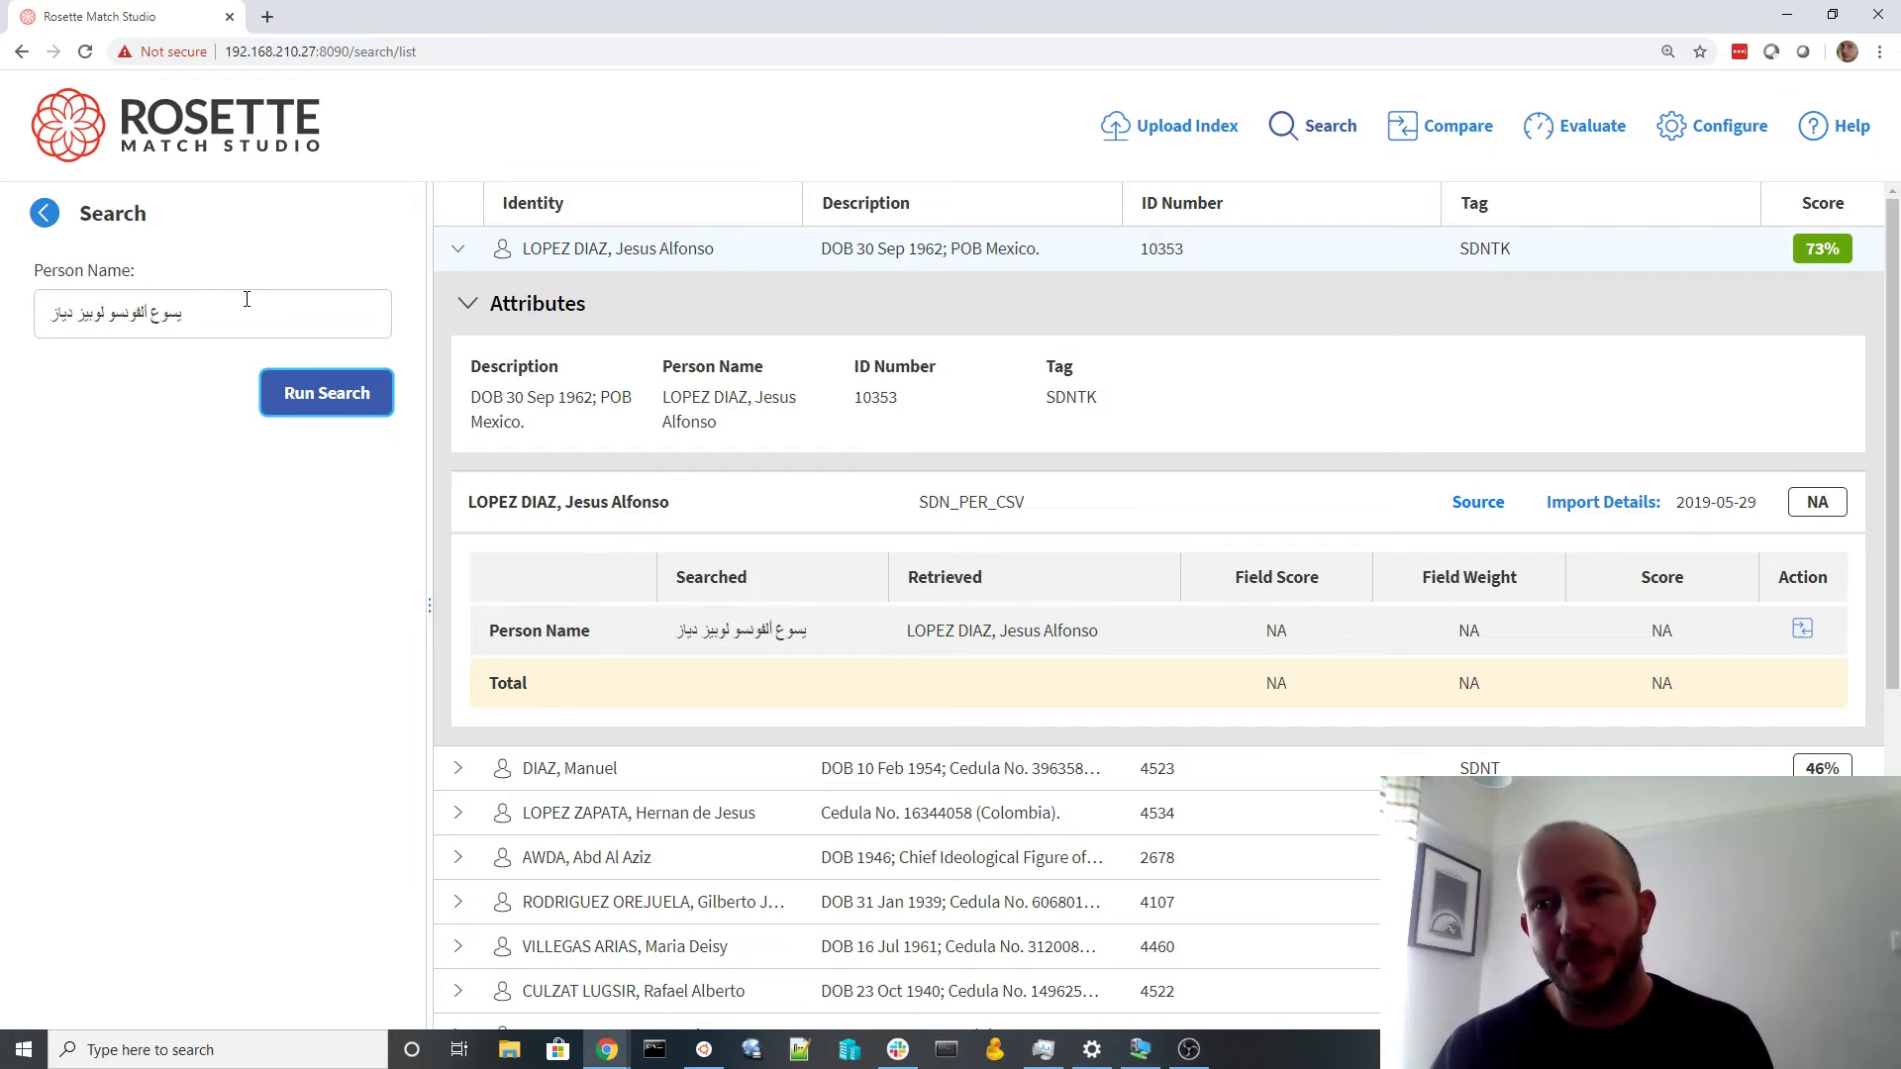
pyautogui.click(205, 309)
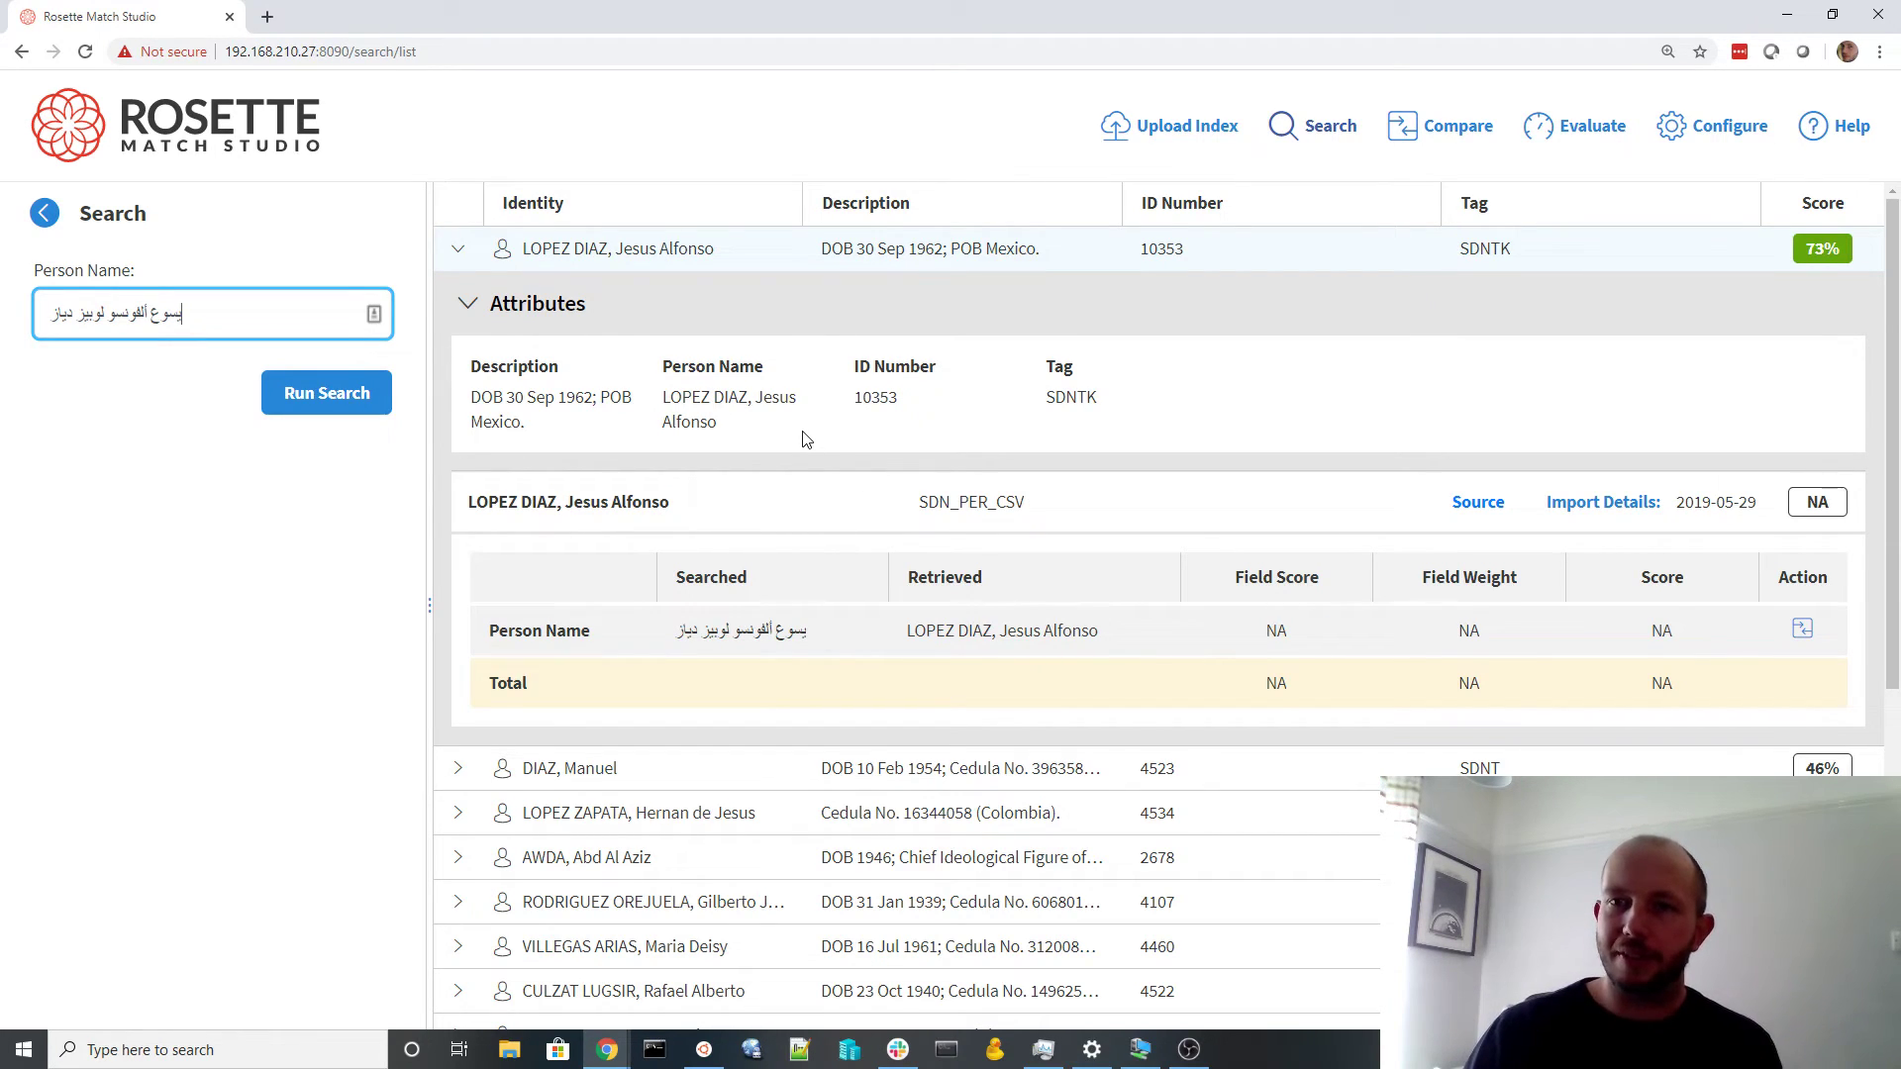
pyautogui.click(457, 248)
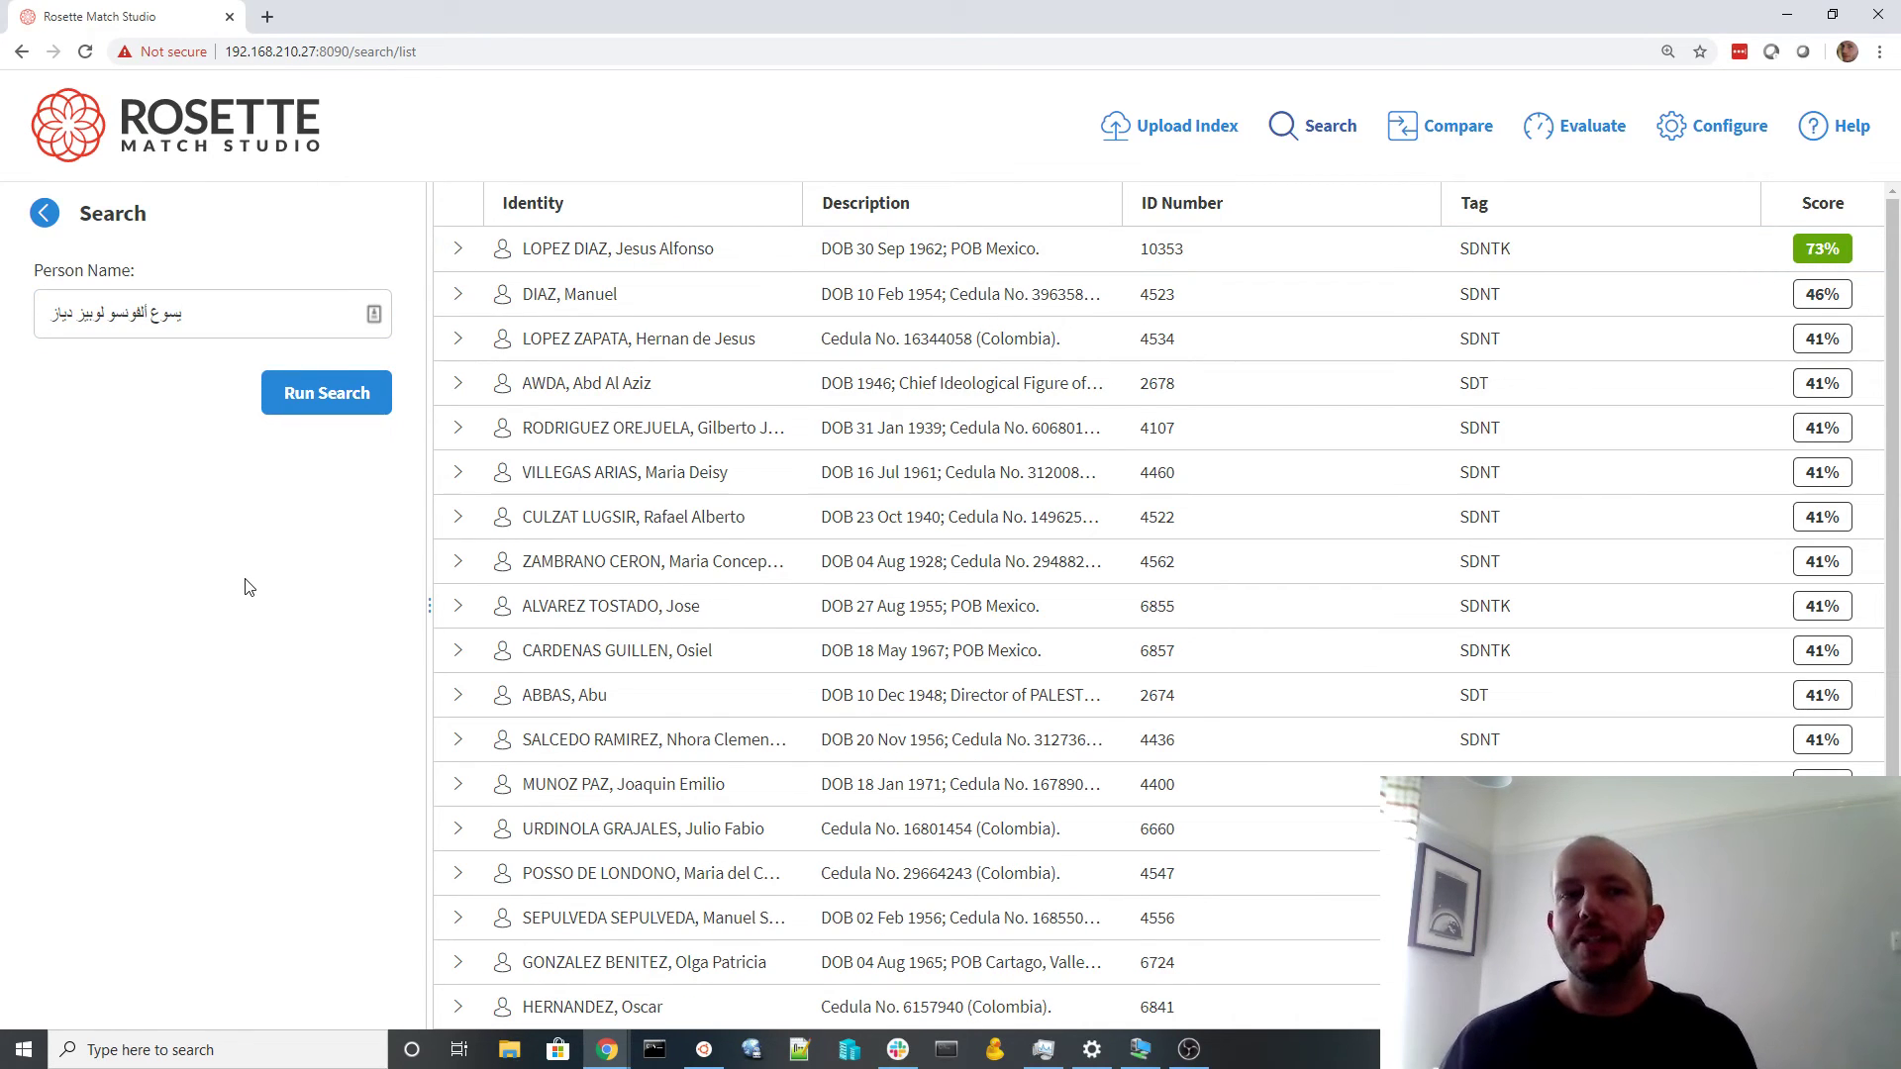